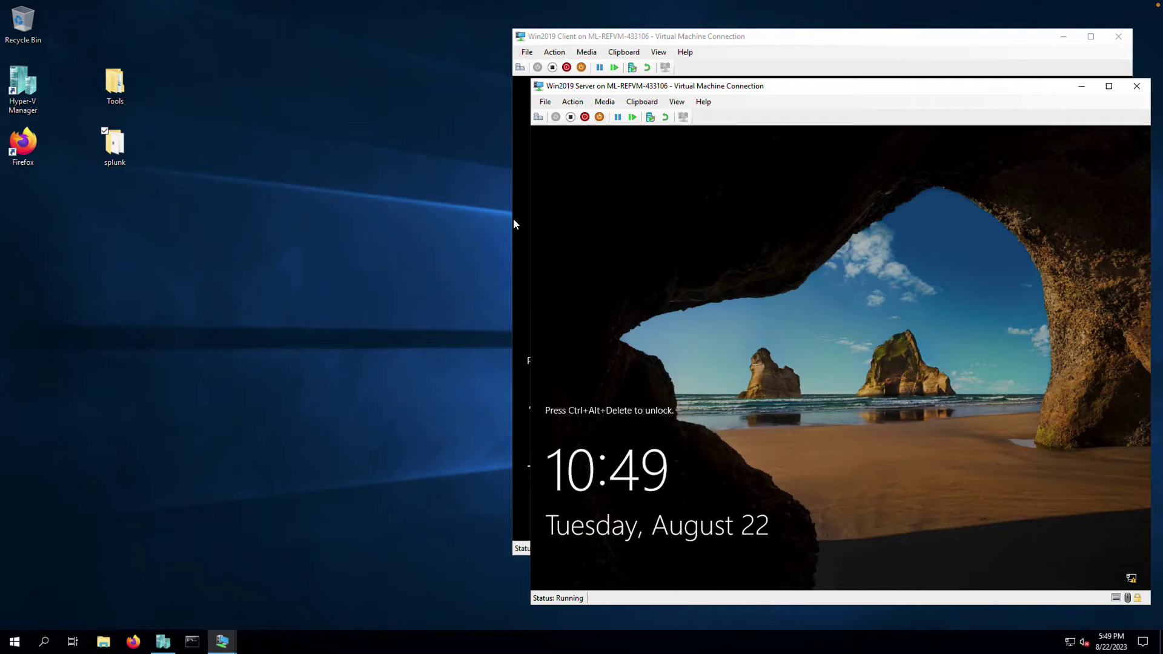
Open the desktop splunk folder and widen the Name column so full file names show
left_click(119, 158)
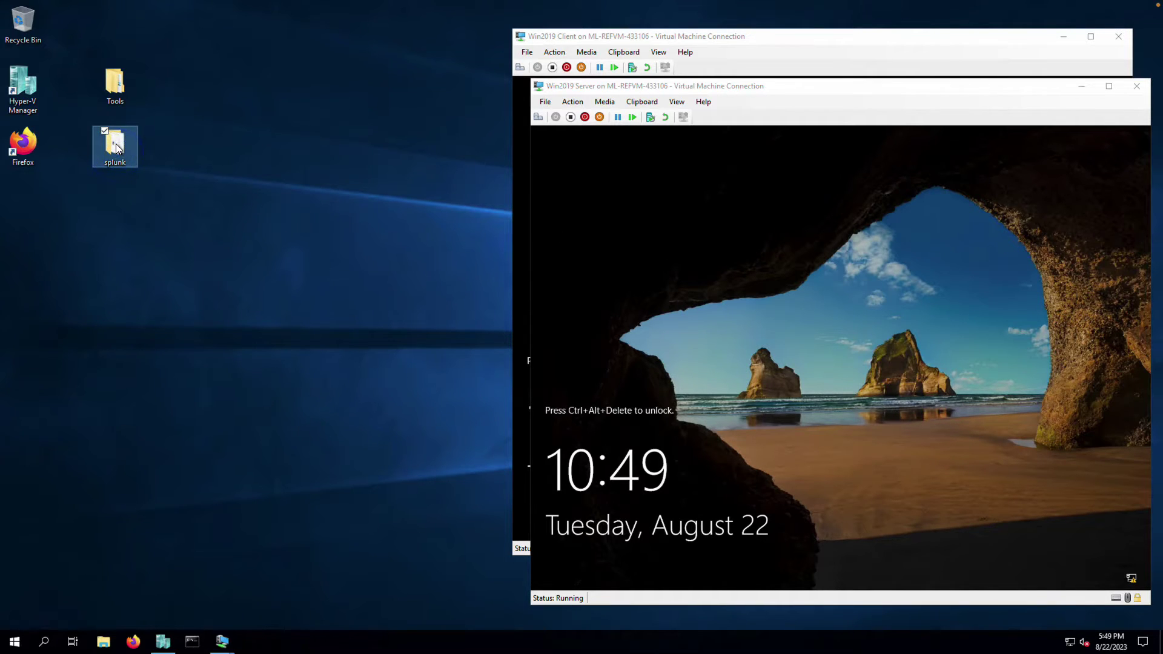
double_click(115, 144)
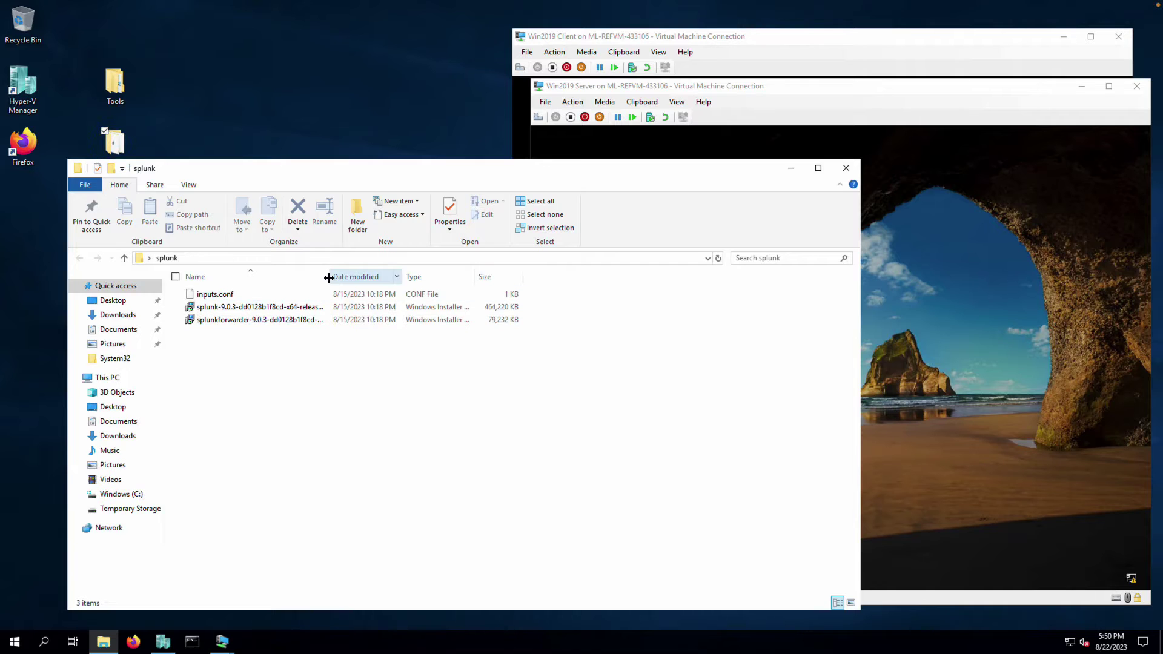
left_click_drag(330, 276, 414, 277)
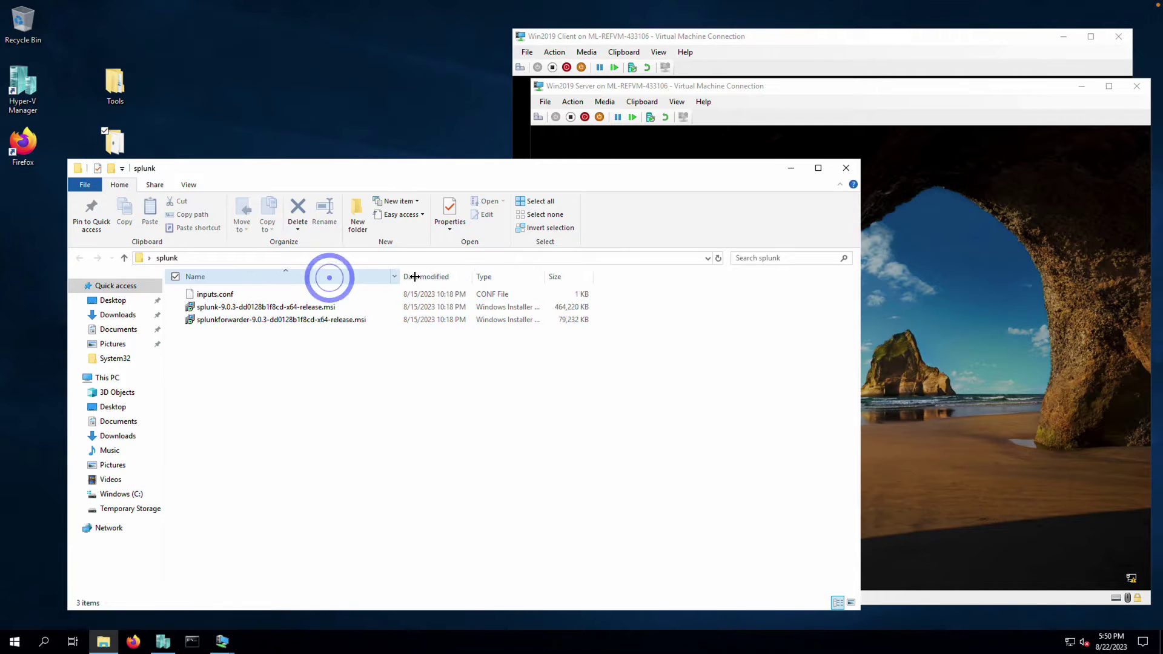
Review the installer files and launch the splunk-9.0.3 Splunk Enterprise installer
left_click(246, 309)
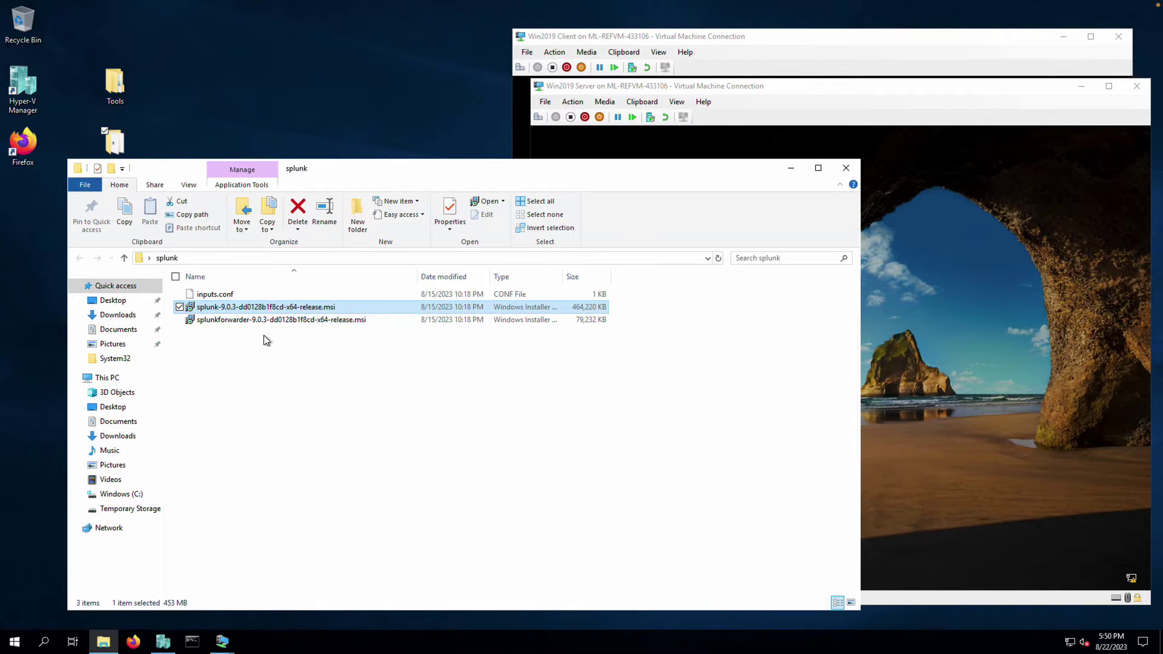
left_click(217, 320)
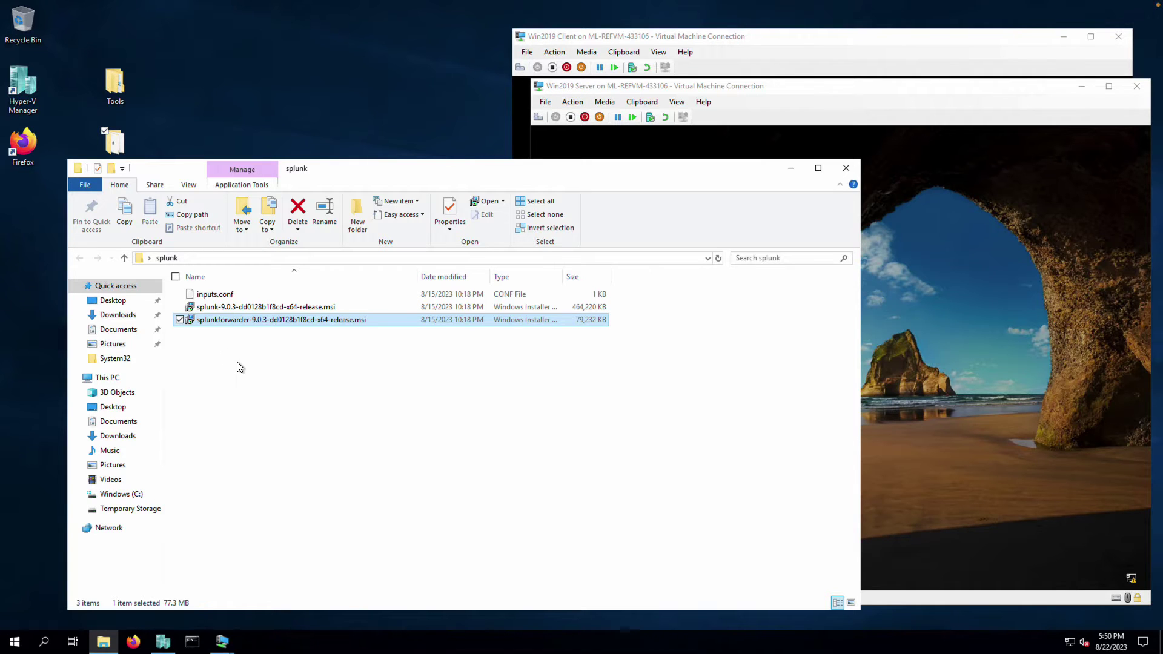
left_click(220, 306)
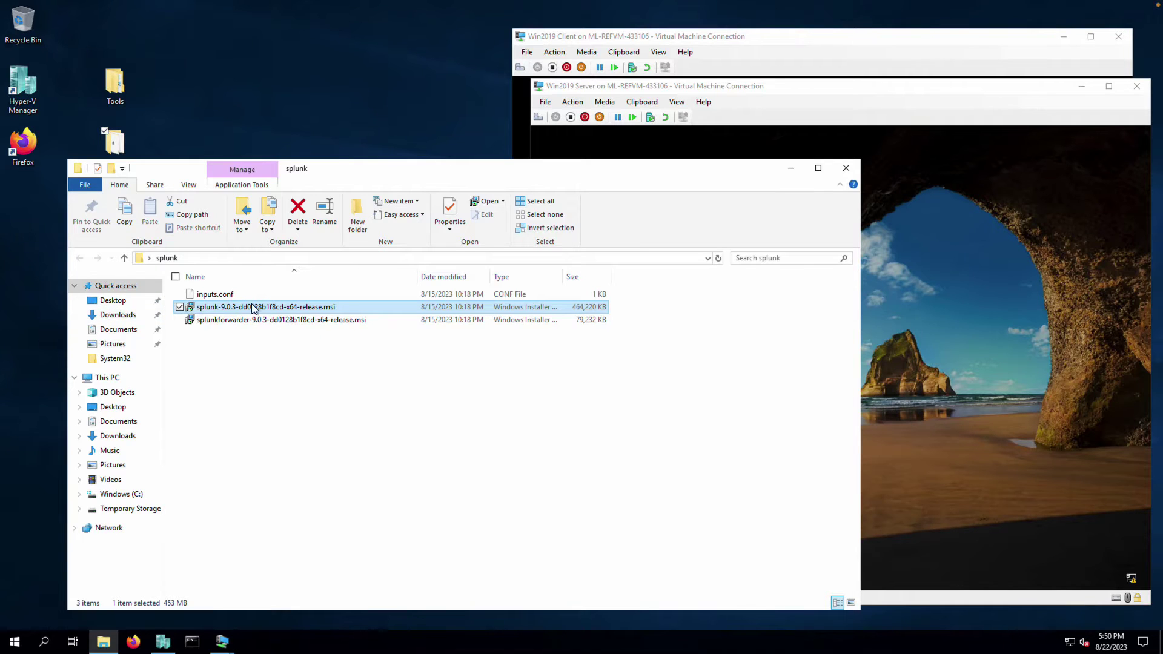
left_click(233, 297)
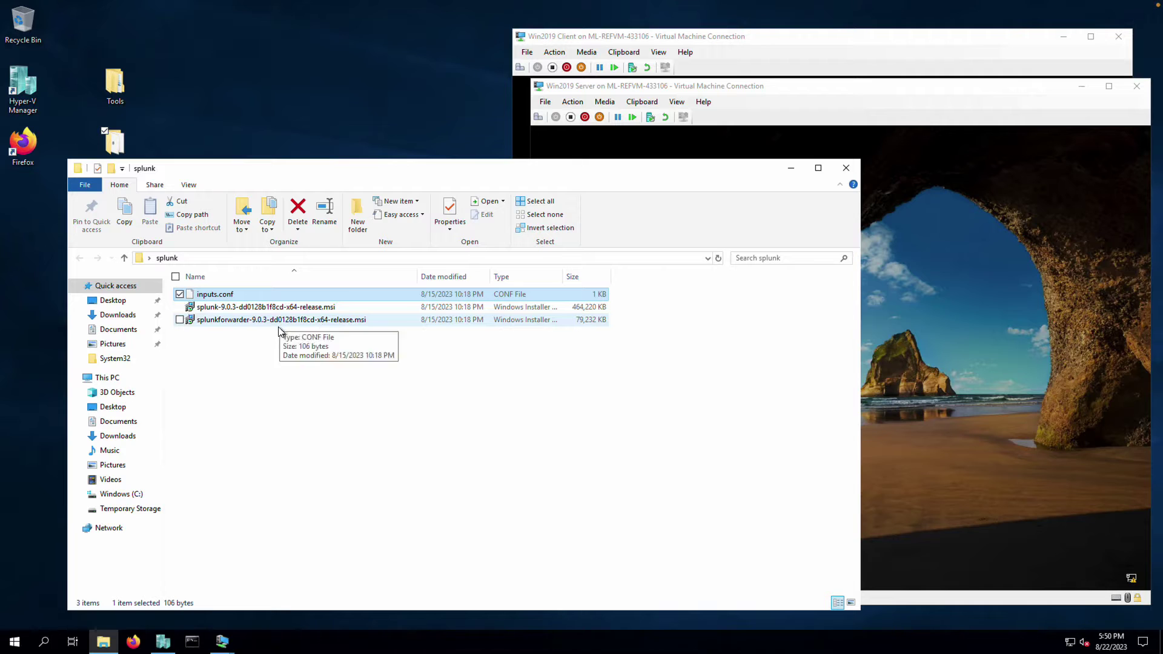
left_click(279, 309)
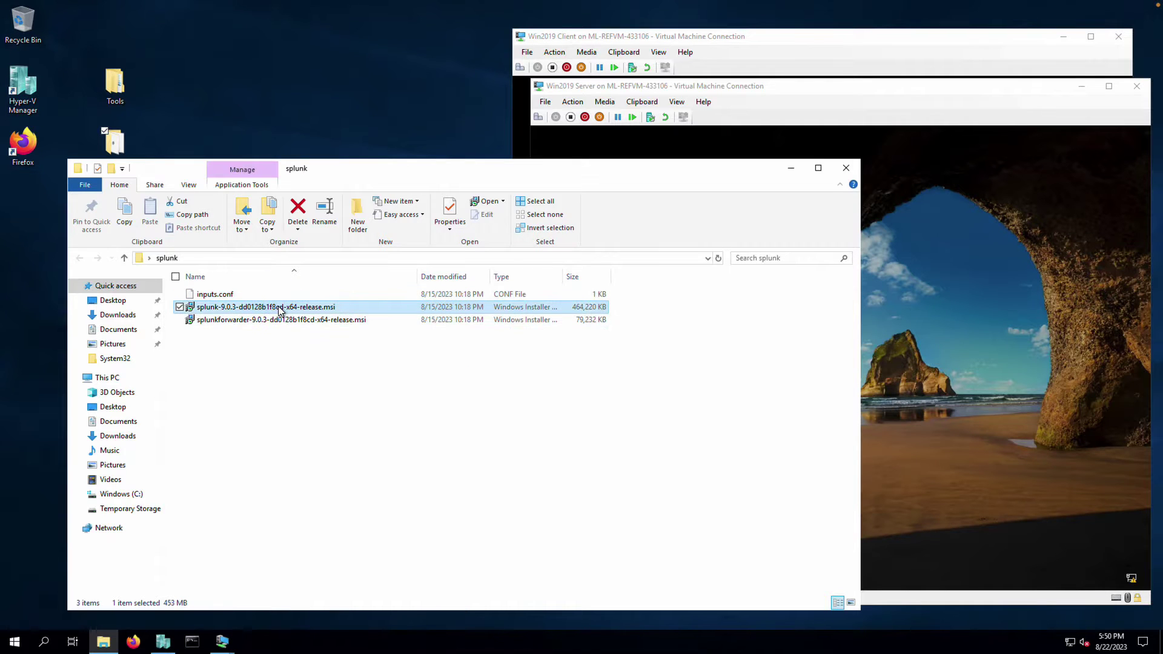
double_click(279, 308)
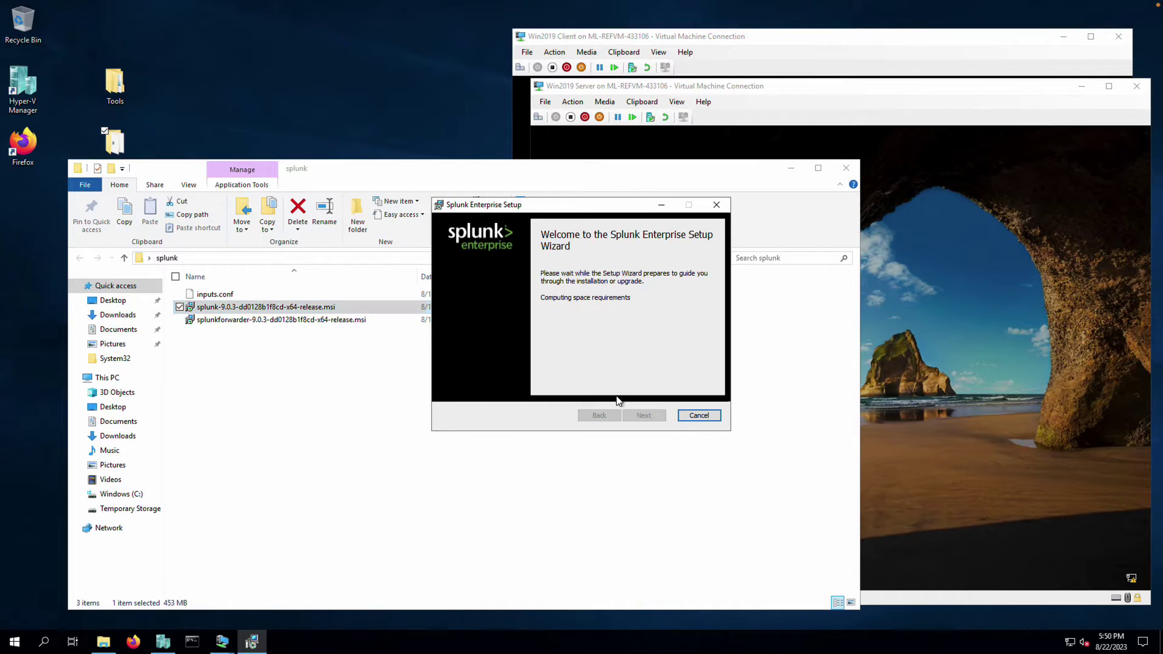
Accept the license and create administrator account bcs-admin with a confirmed password
left_click(448, 265)
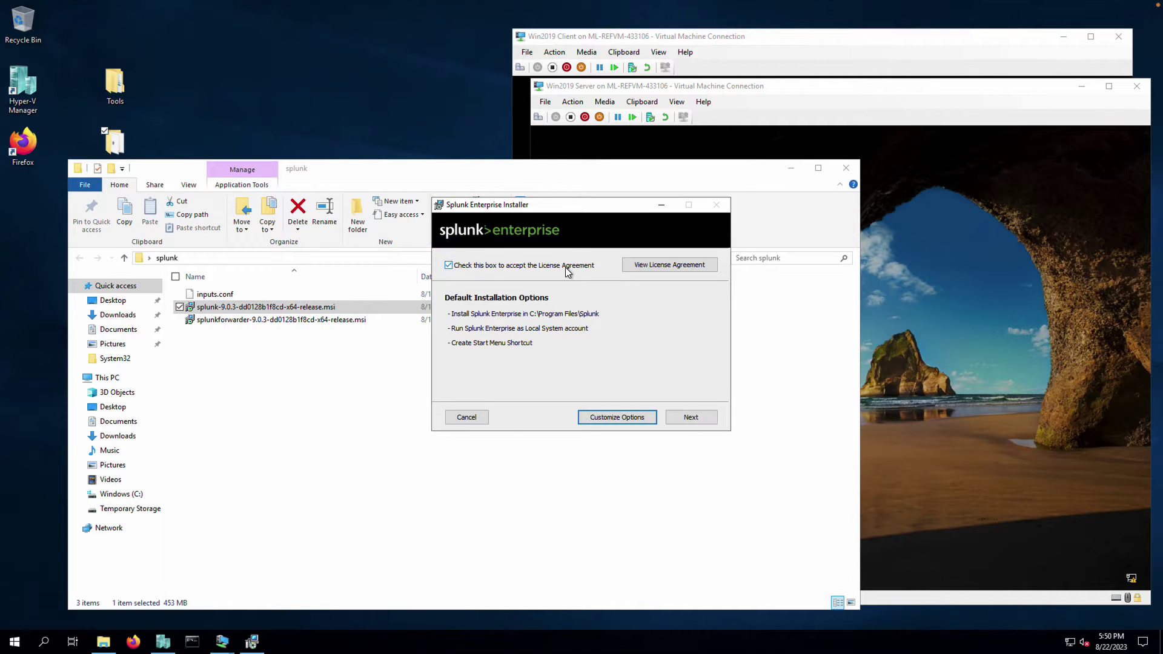
left_click(689, 418)
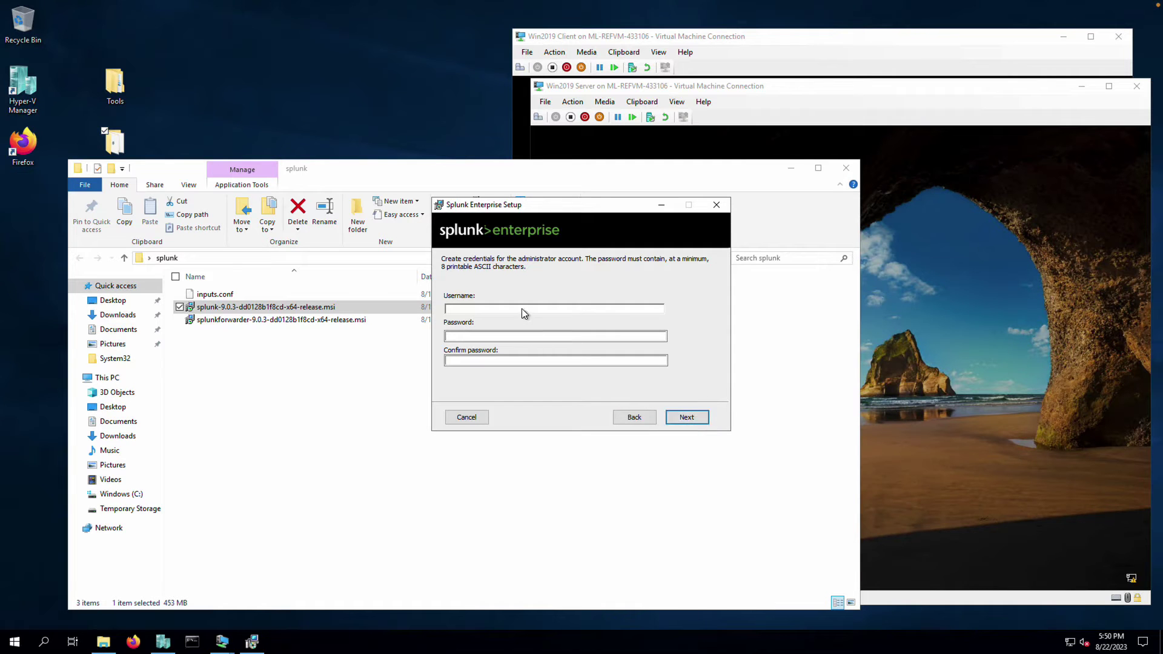
left_click(522, 307)
type("bcs-admin")
left_click(555, 335)
type("Pa55w.rd!")
key("Tab")
type("Pa55w.rd!")
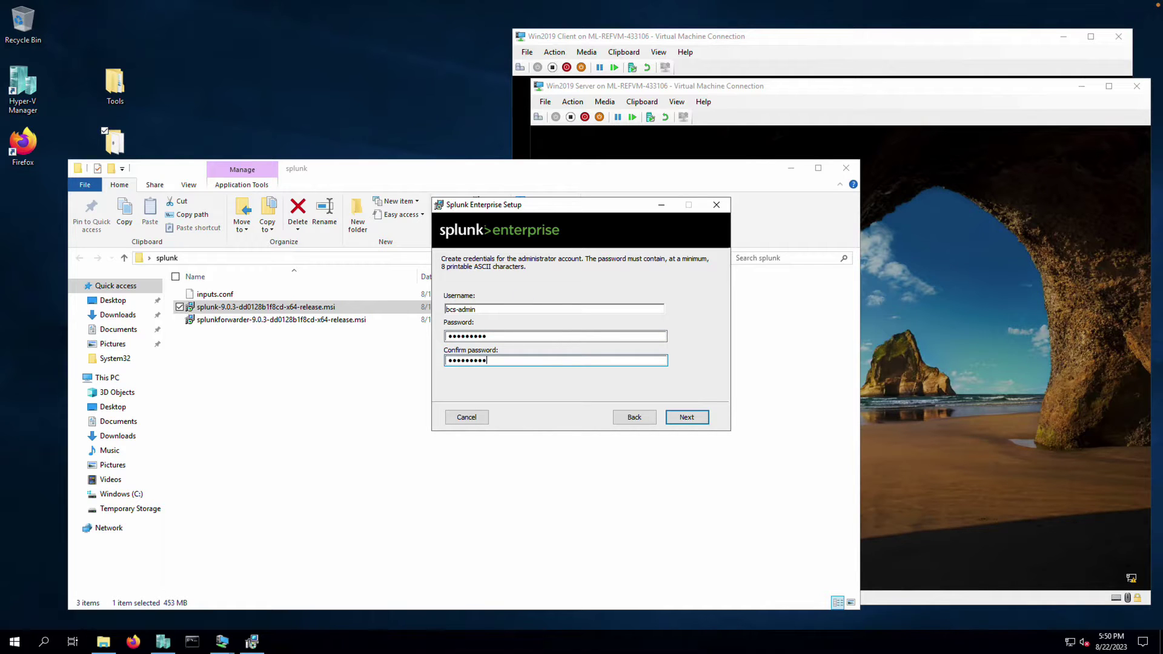
Install Splunk Enterprise and finish setup to open it in the browser
left_click(693, 419)
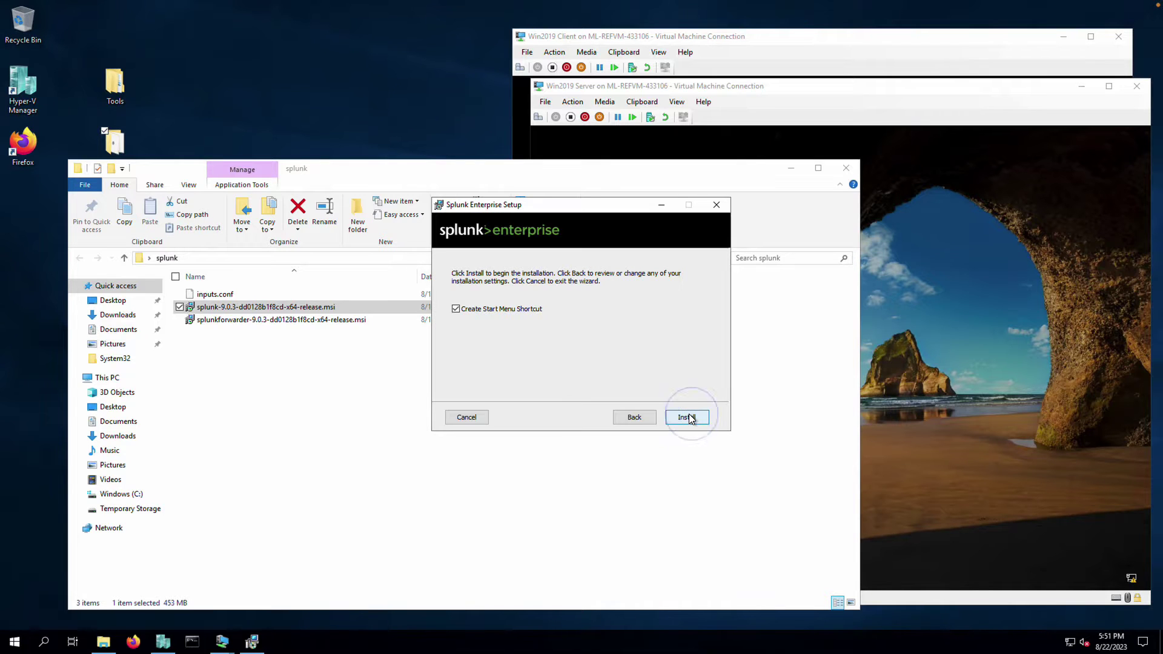
left_click(690, 417)
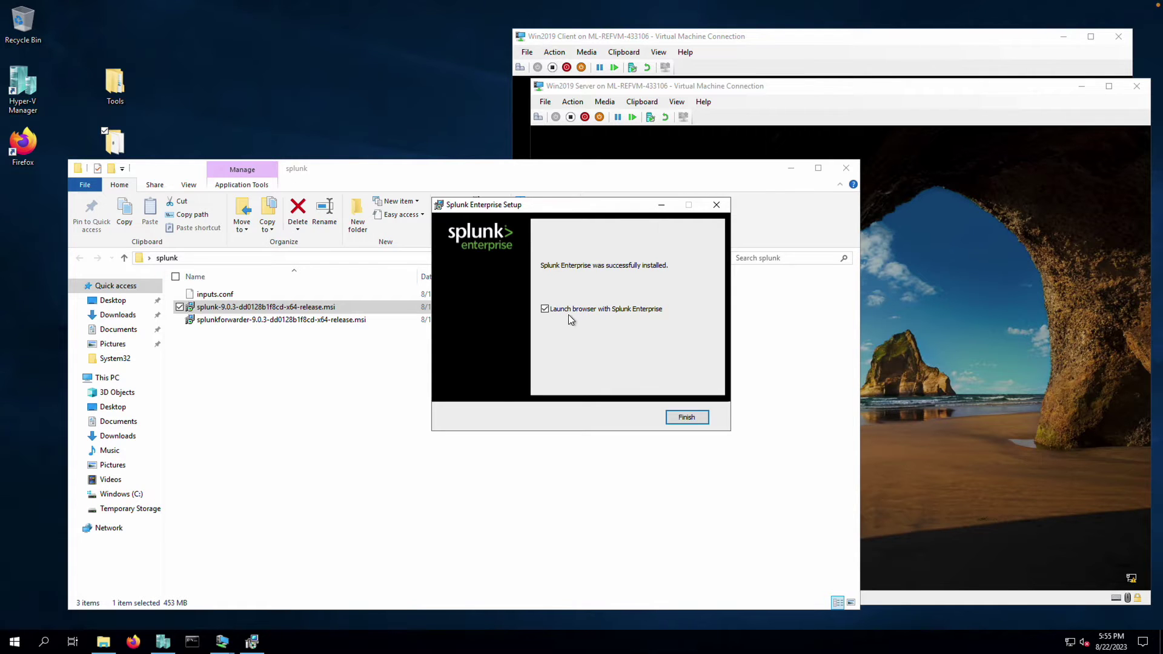
left_click(694, 420)
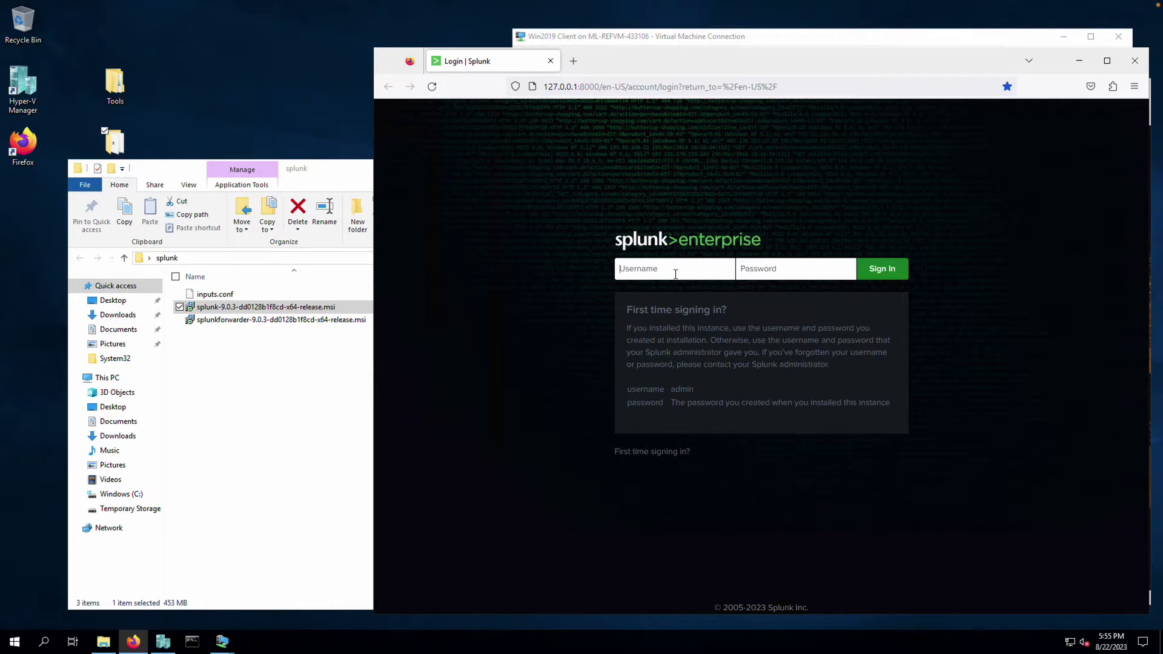
Sign in to Splunk as bcs-admin with the administrator password
type("bcs-admin")
key("Tab")
type("•••••••")
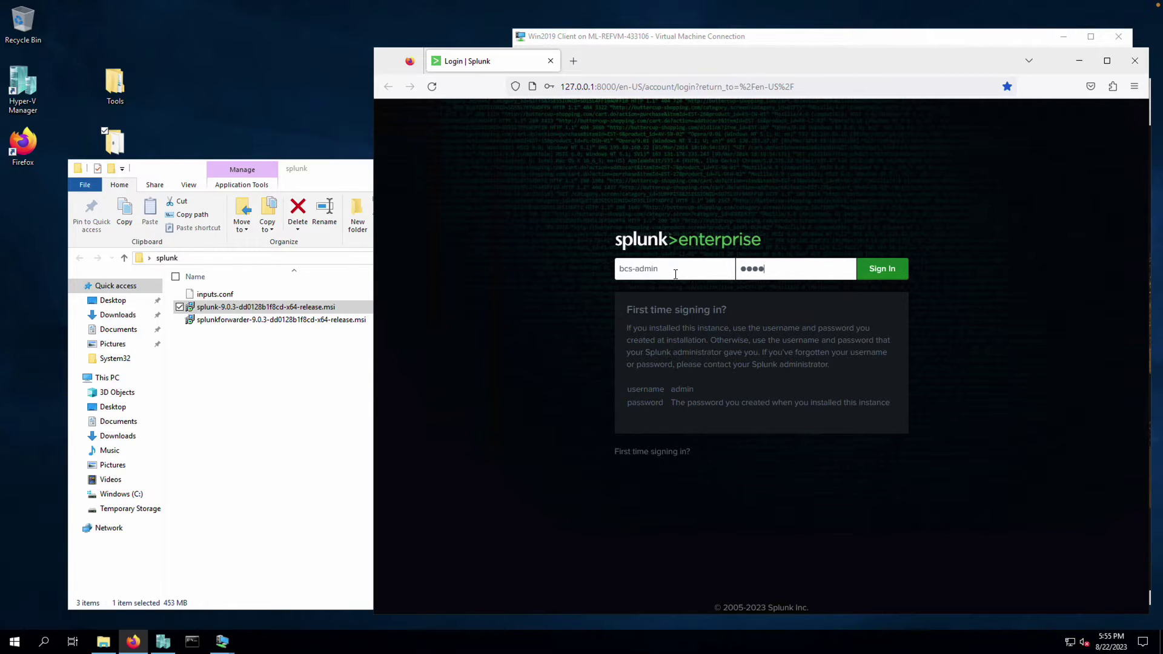
key("BackSpace")
key("BackSpace")
key("BackSpace")
key("BackSpace")
key("BackSpace")
key("BackSpace")
key("BackSpace")
type("•••••••••")
key("Return")
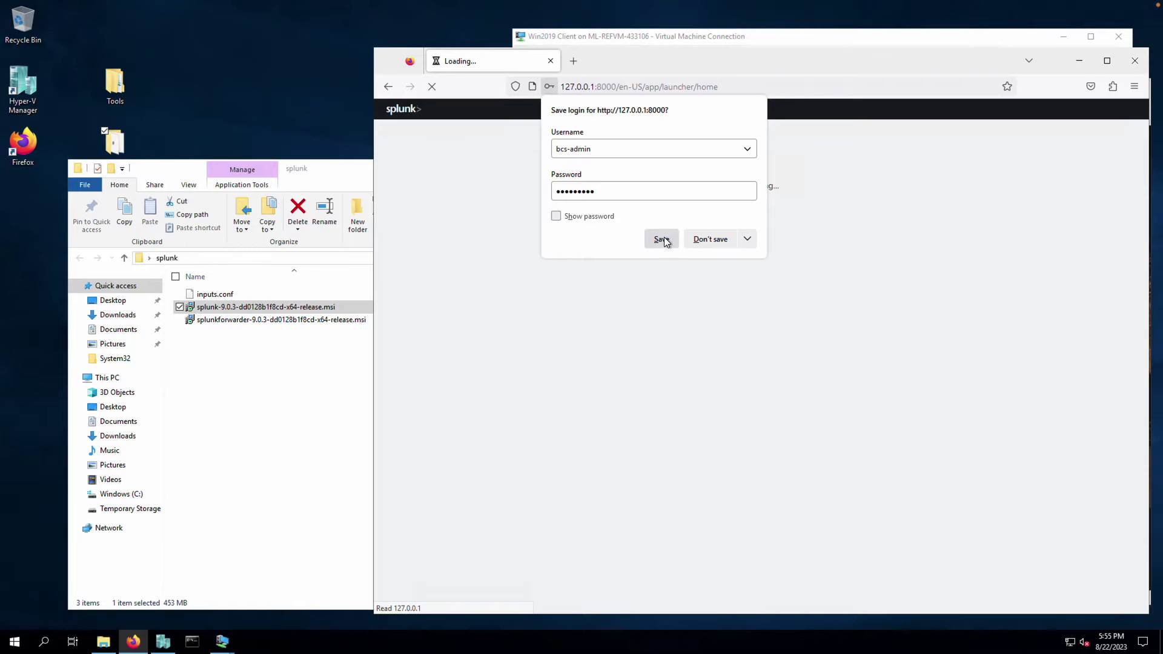
Save the login in the browser, dismiss the usage-data notice, and shift the window left
left_click(660, 240)
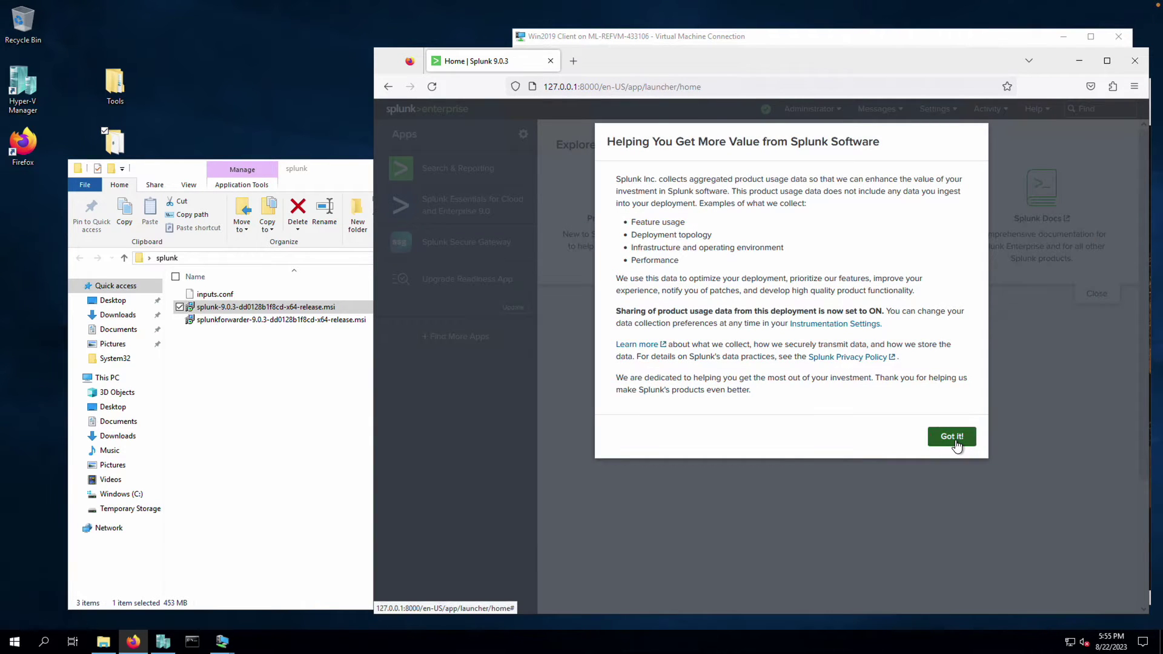
left_click(952, 438)
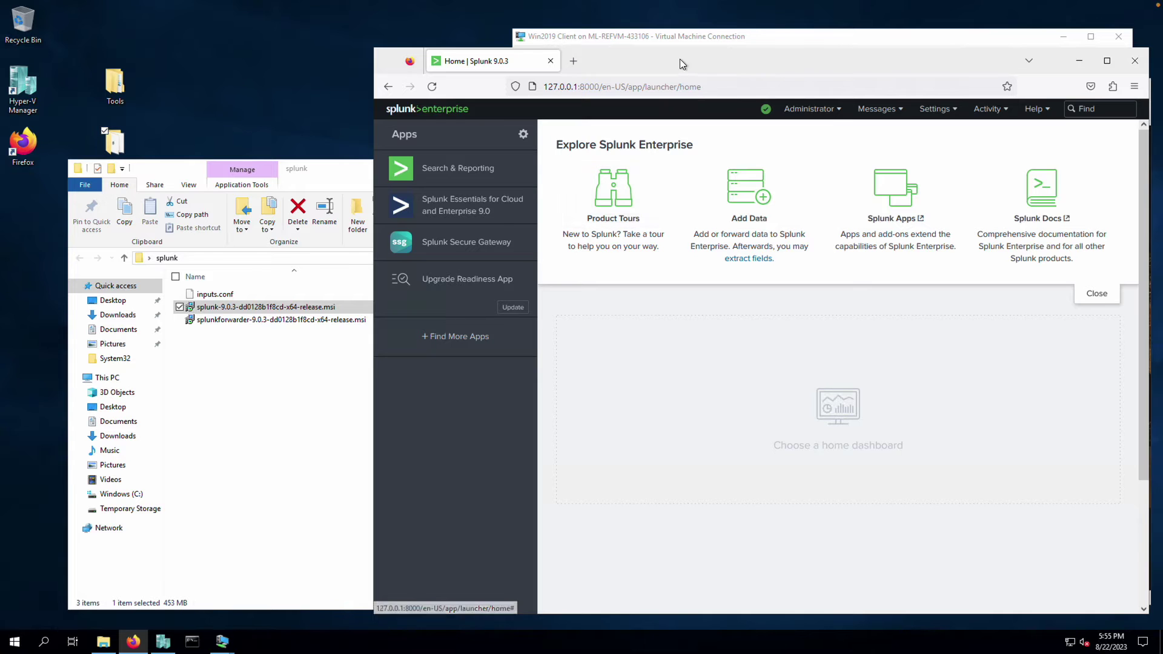
left_click_drag(681, 56, 436, 57)
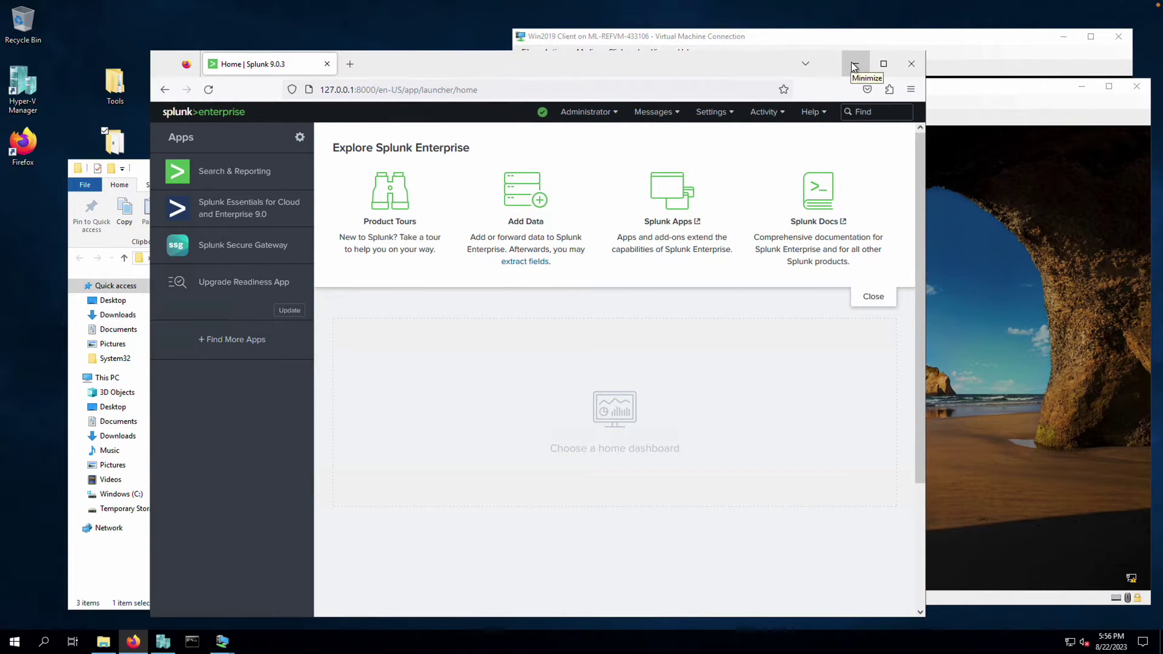
Minimize the Splunk browser so the Win2019 Server VM lock screen is in front
left_click(853, 63)
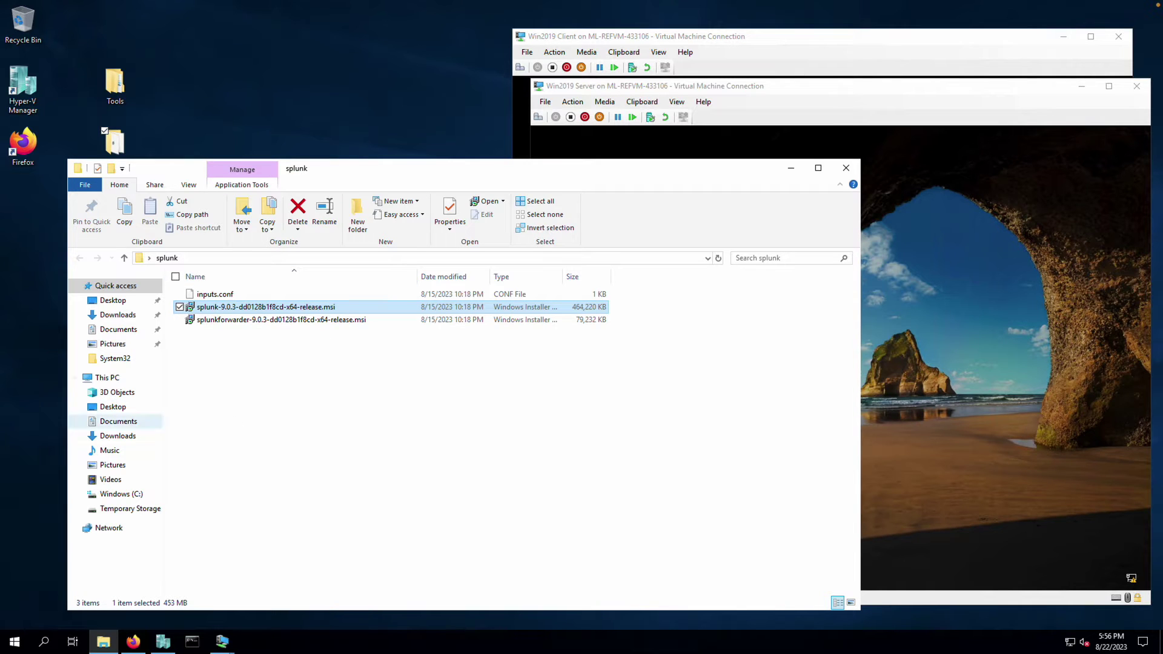
left_click(320, 378)
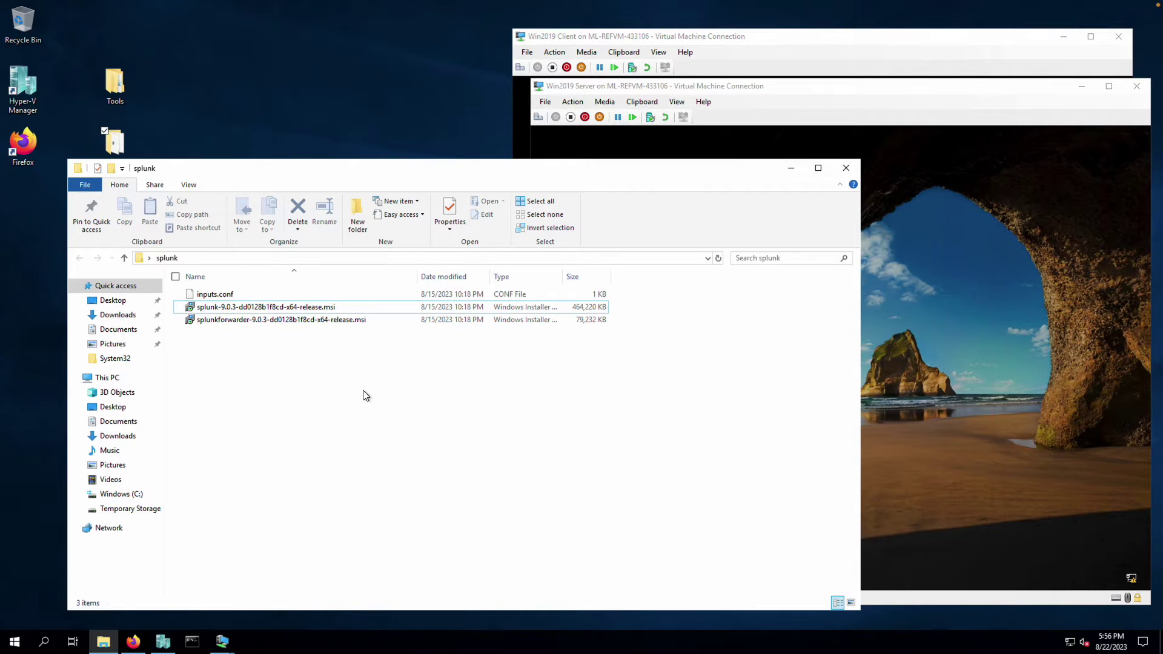
left_click(839, 89)
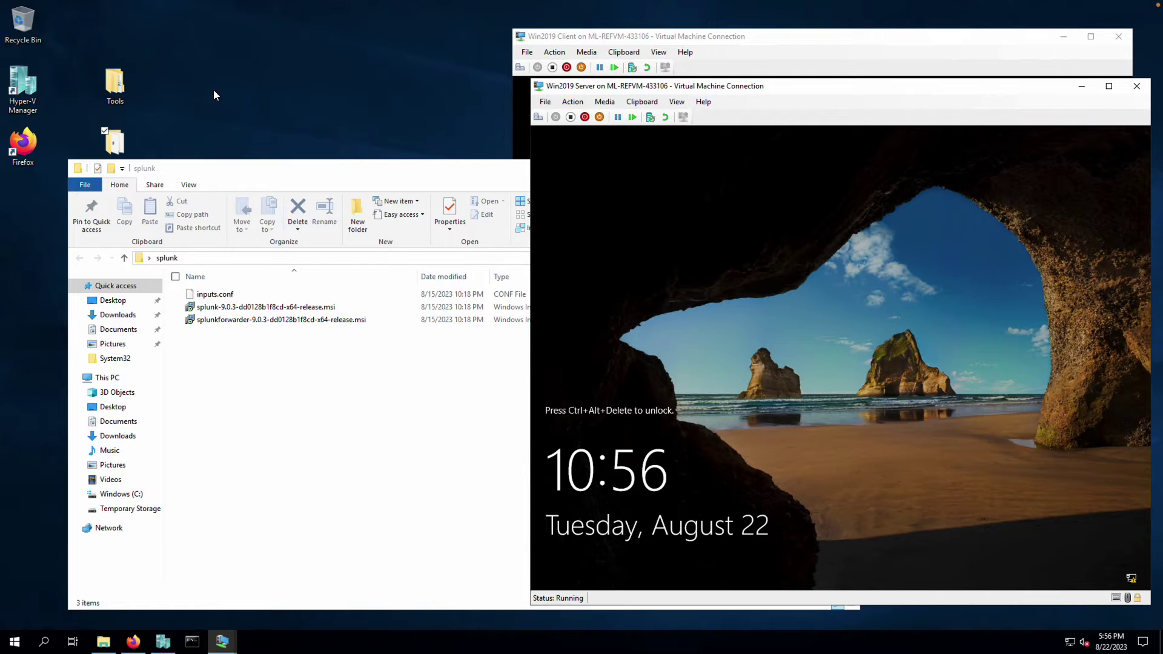
left_click(133, 642)
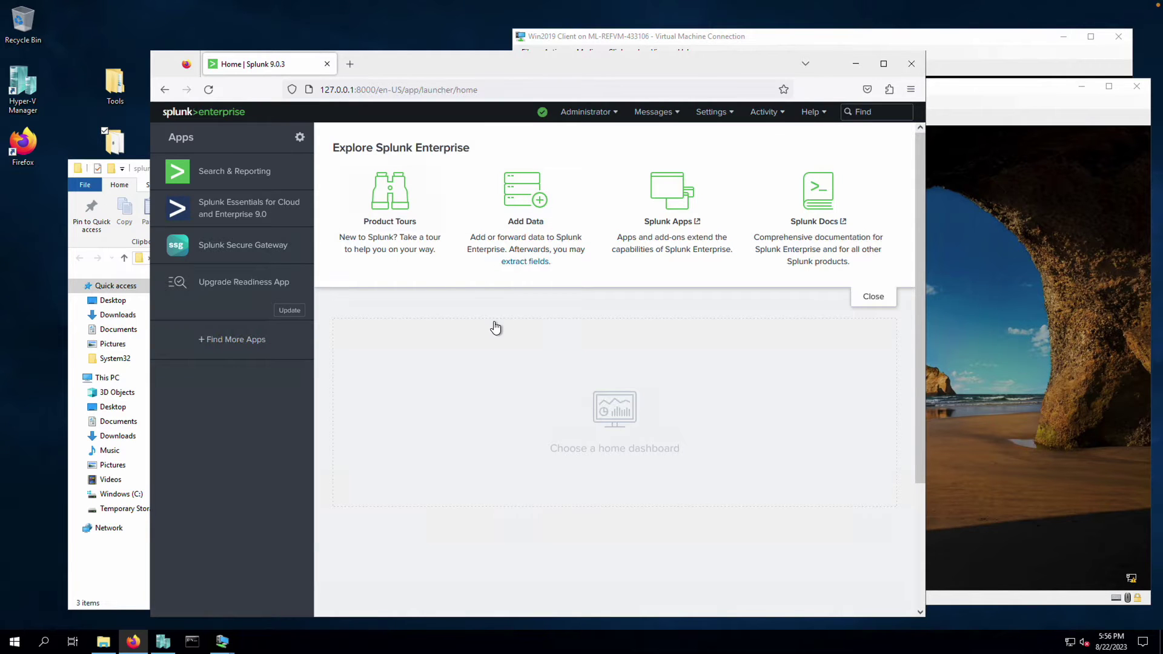
left_click(856, 70)
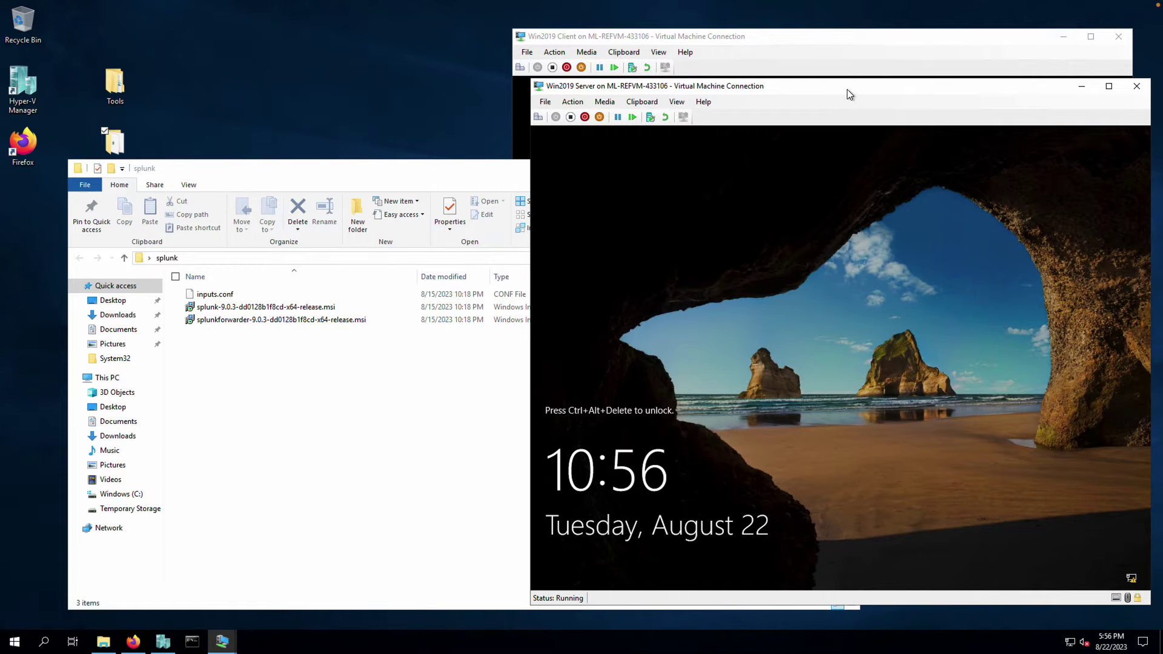
Send Ctrl+Alt+Delete to the Win2019 Server VM and sign in with the account password
left_click(584, 103)
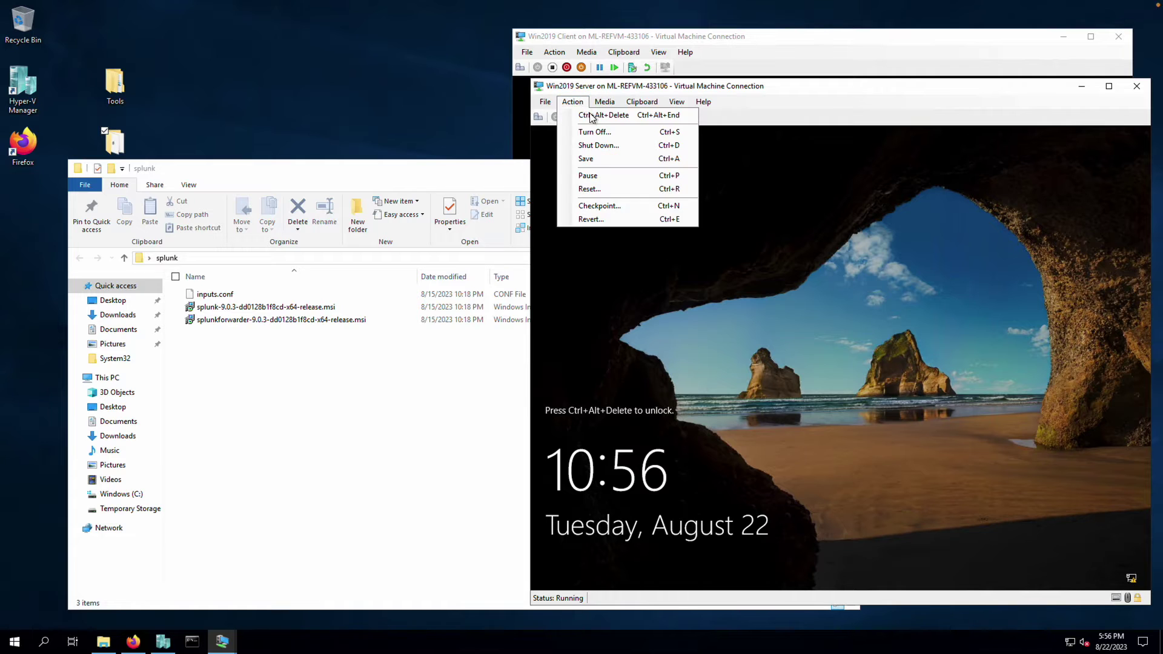
left_click(590, 115)
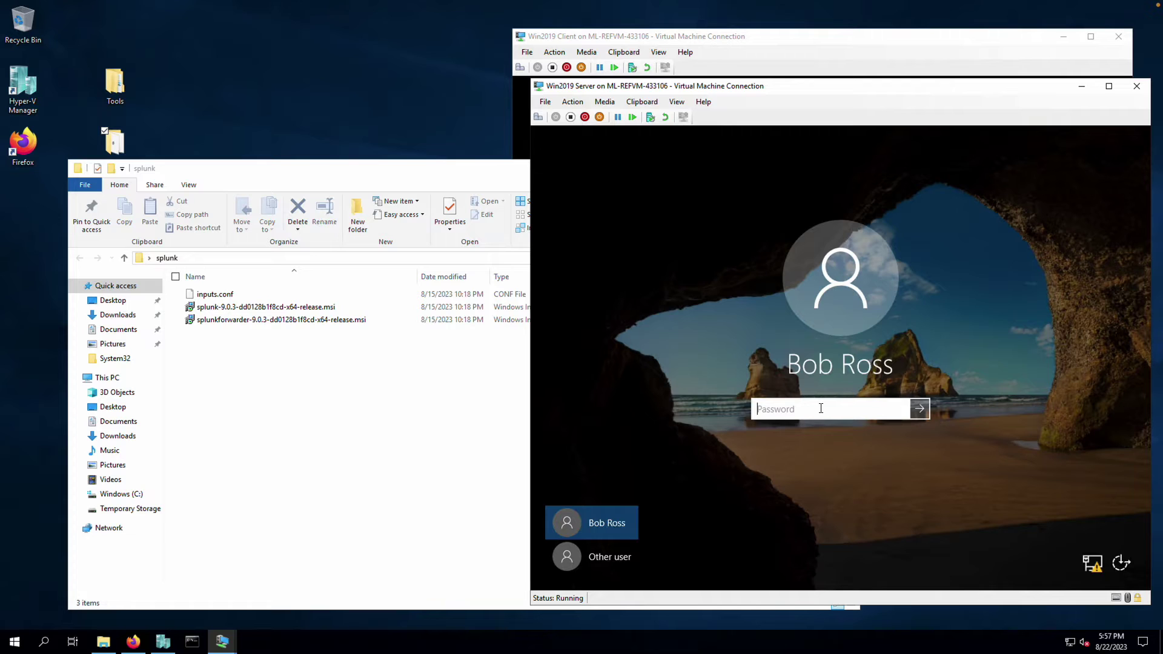
type("Pa55w.rd")
key("Return")
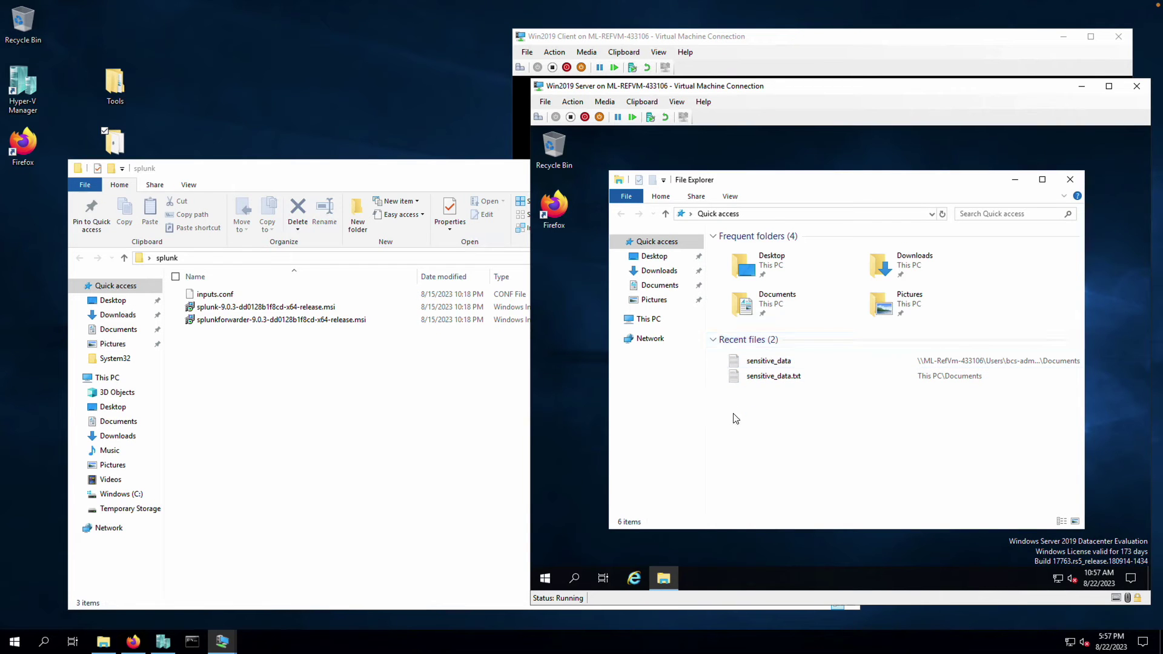
Sign in to ML-RefVm-433106 under Network as bcs-admin, remembering the credentials
left_click(647, 340)
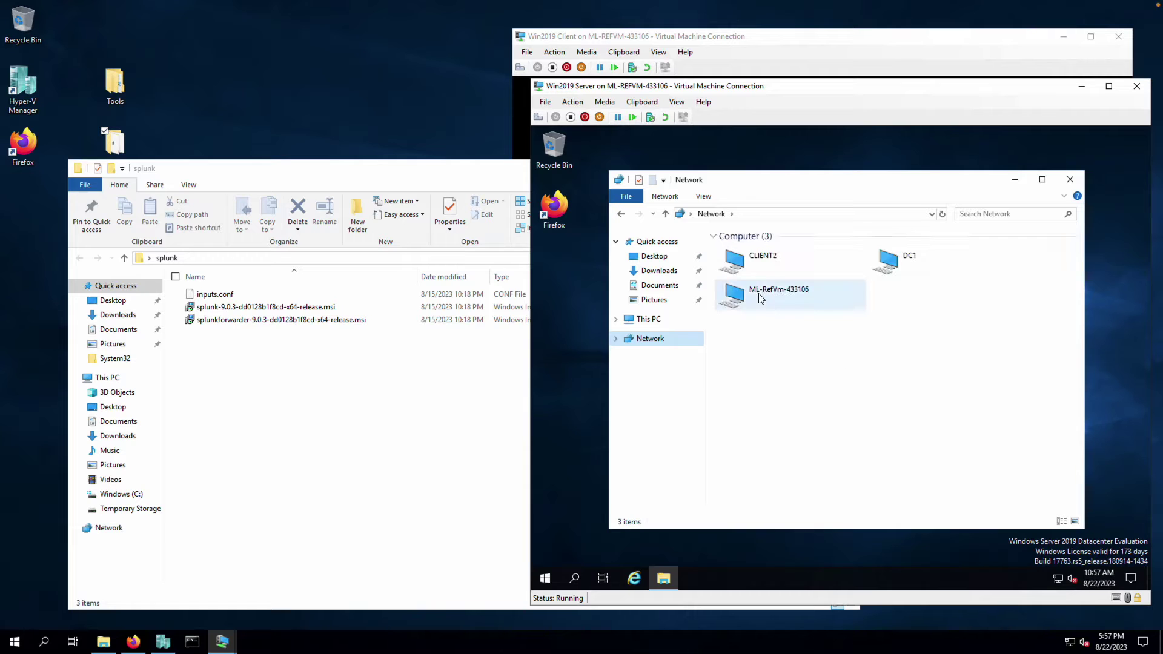
left_click(767, 295)
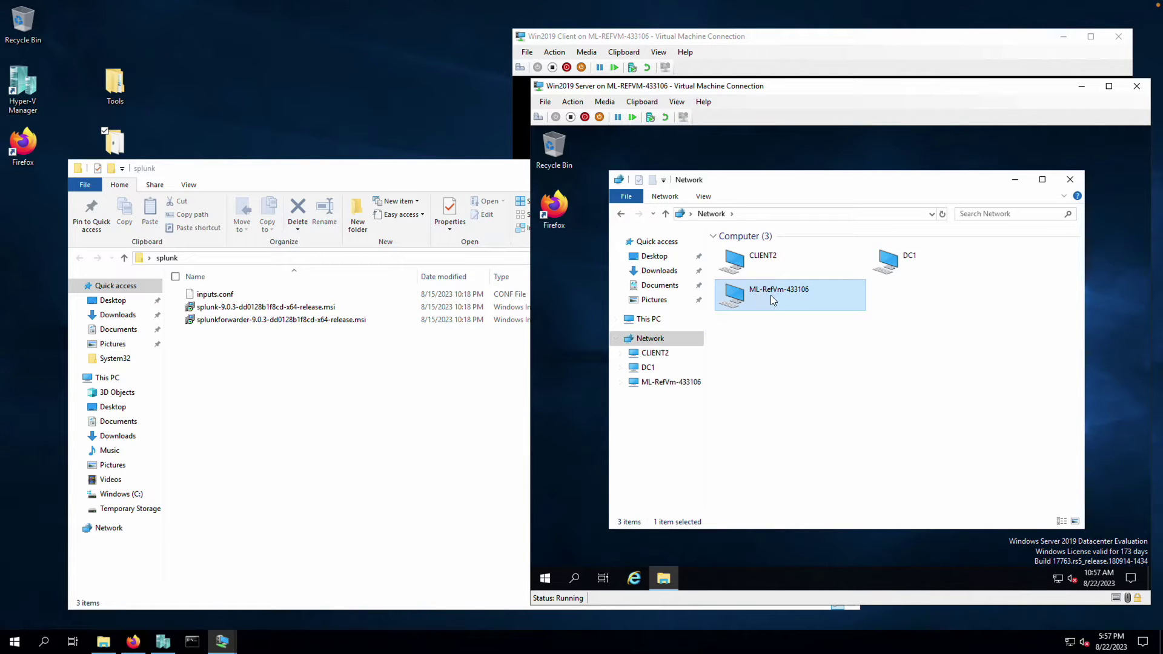
double_click(770, 296)
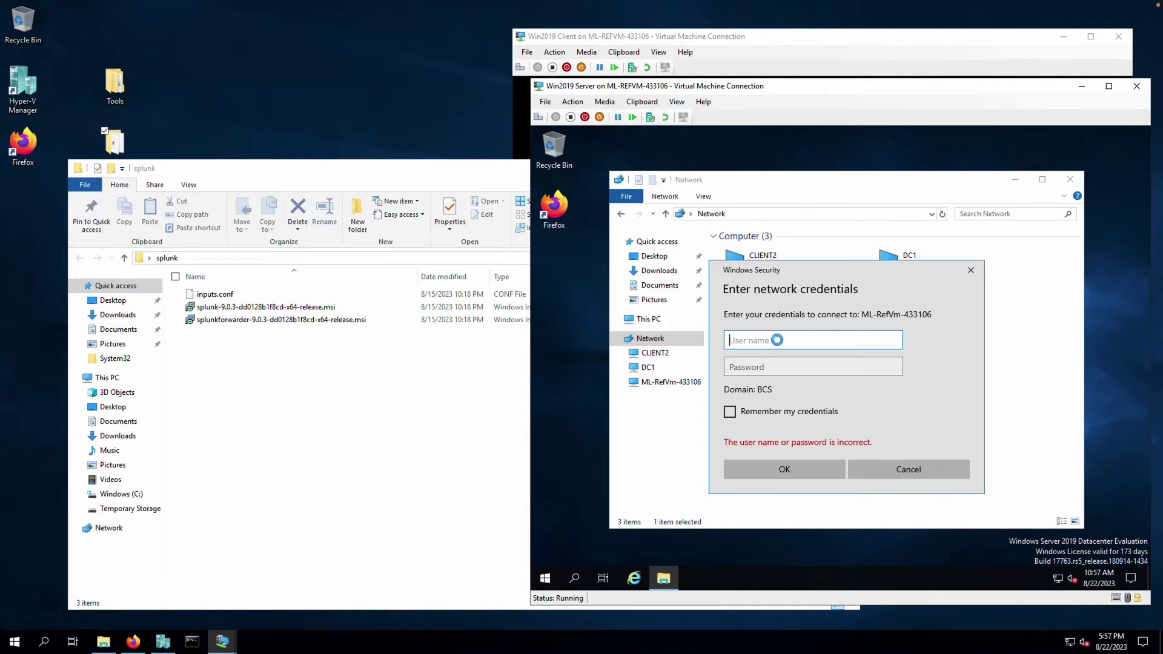
type("bcs-a")
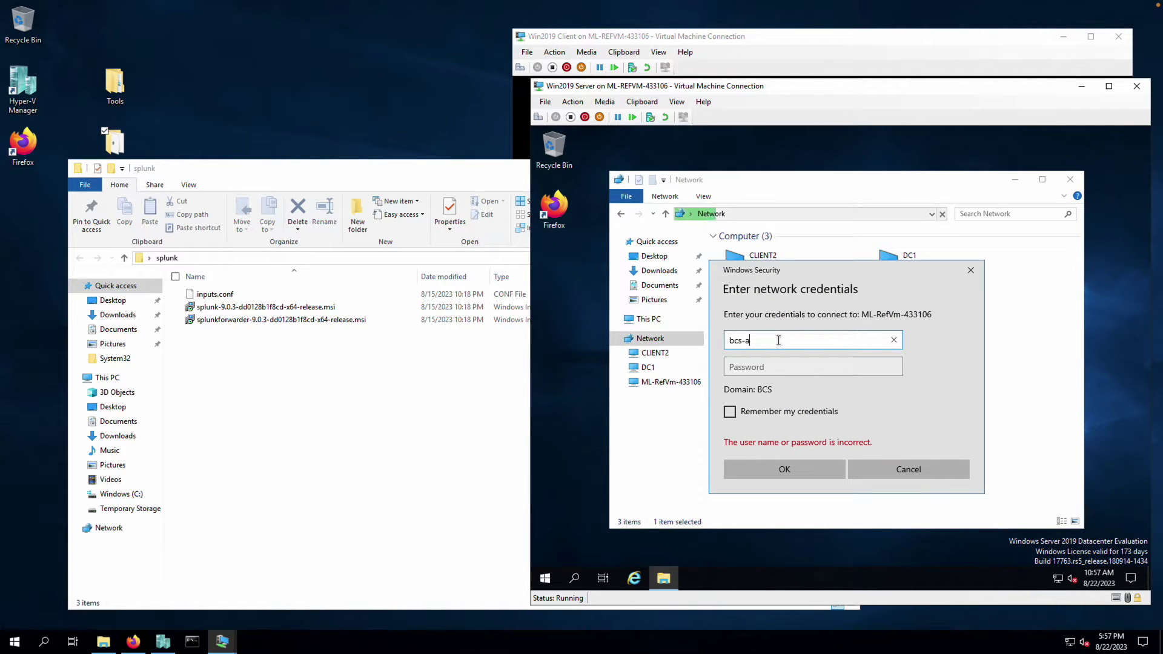
type("mdin")
key("Tab")
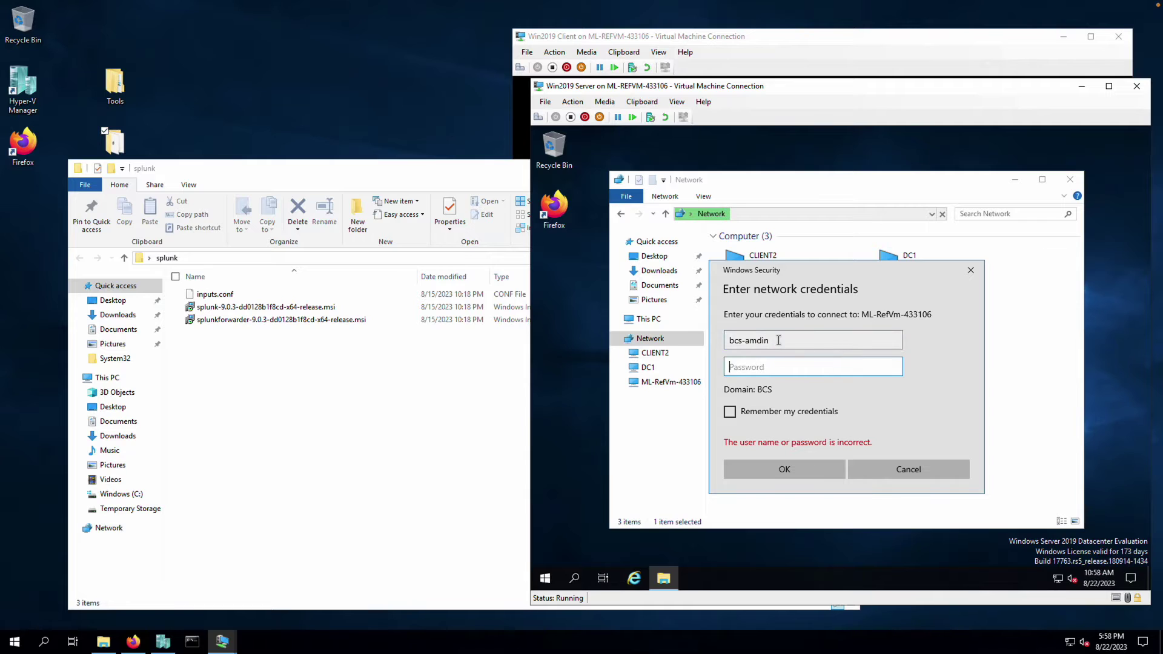
left_click(778, 340)
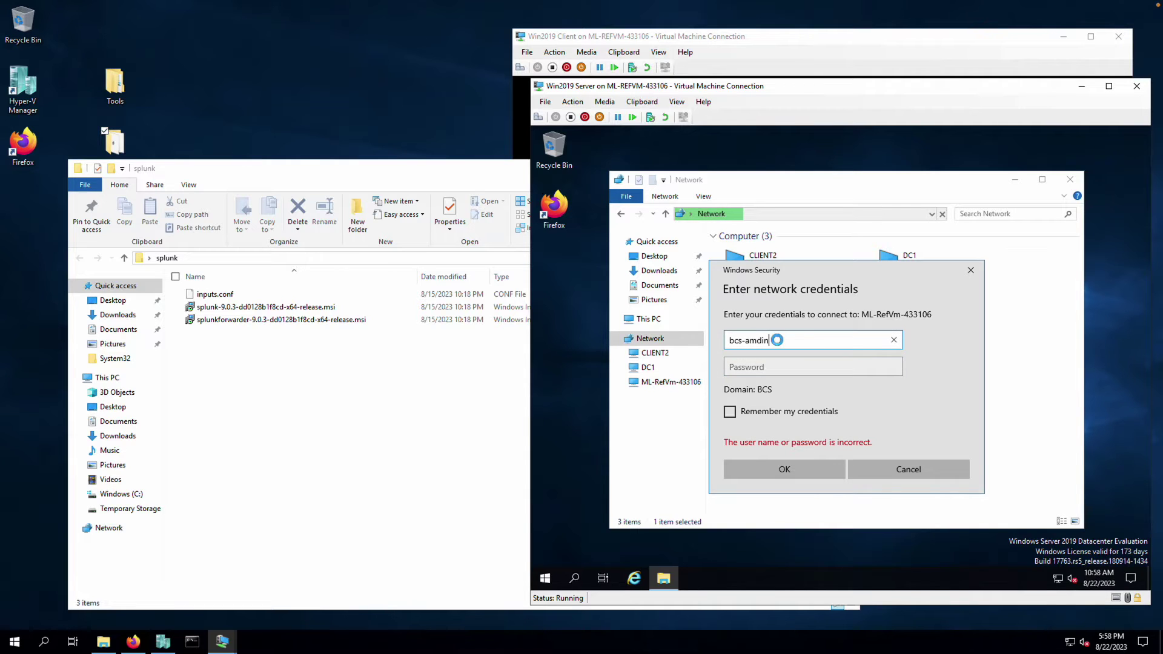
key("BackSpace")
key("BackSpace")
key("BackSpace")
key("BackSpace")
type("dmin")
key("Tab")
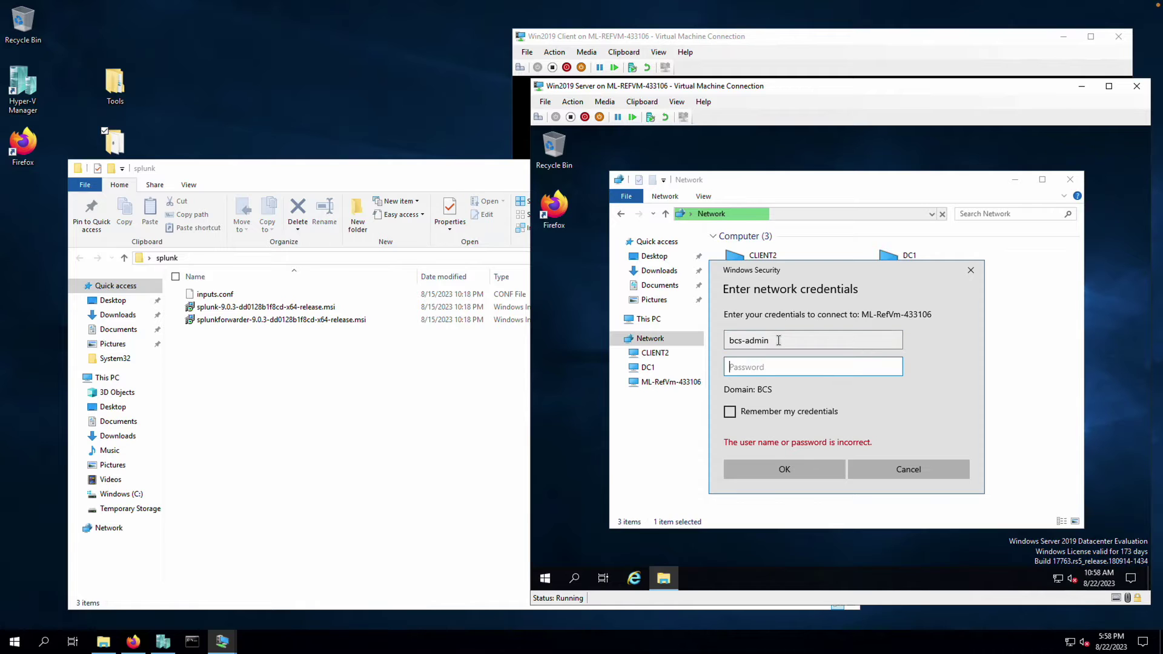
type("*********")
left_click(730, 412)
left_click(809, 470)
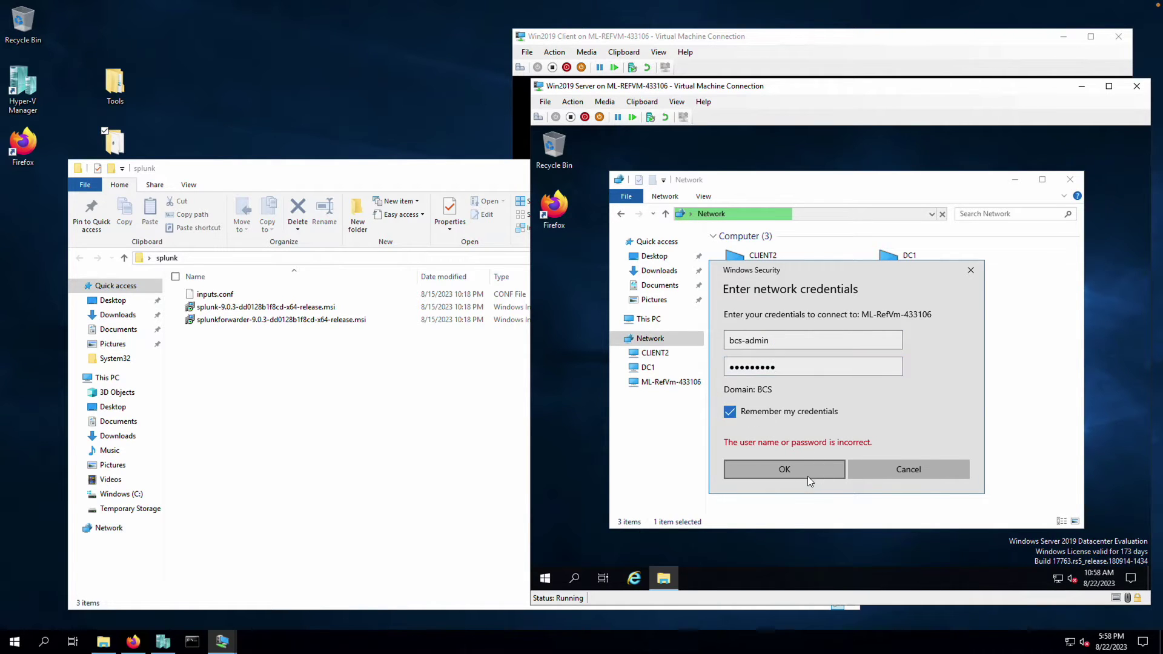
Browse Users > user folder > Desktop > splunk on the share and pin the ribbon open
double_click(748, 239)
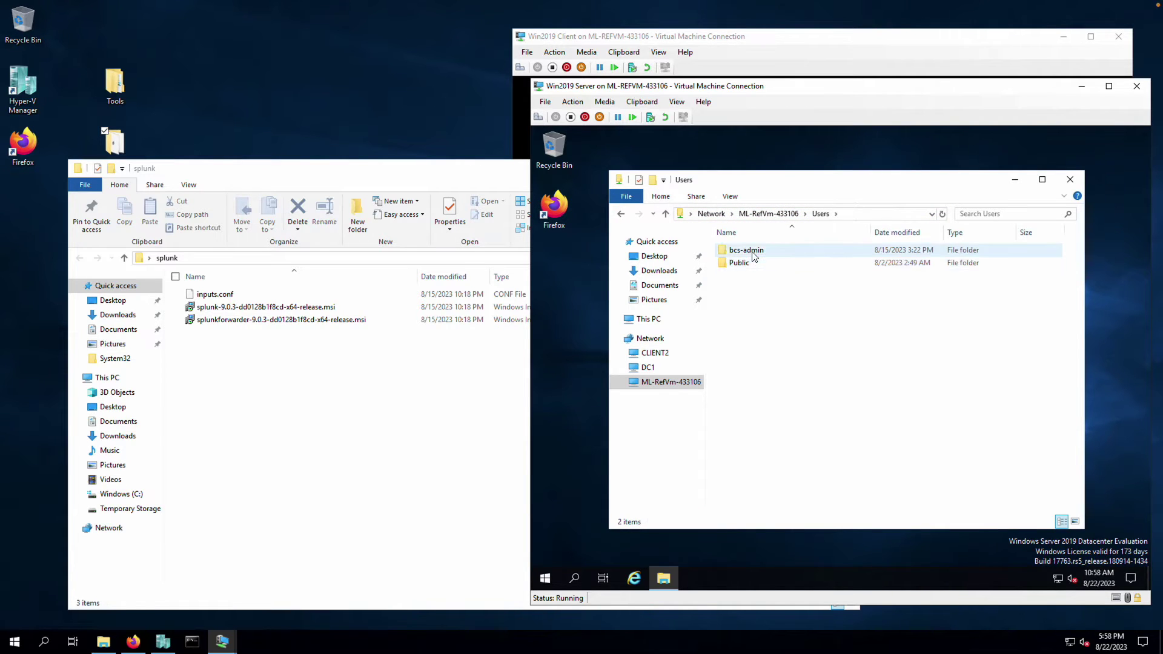
double_click(751, 251)
double_click(753, 290)
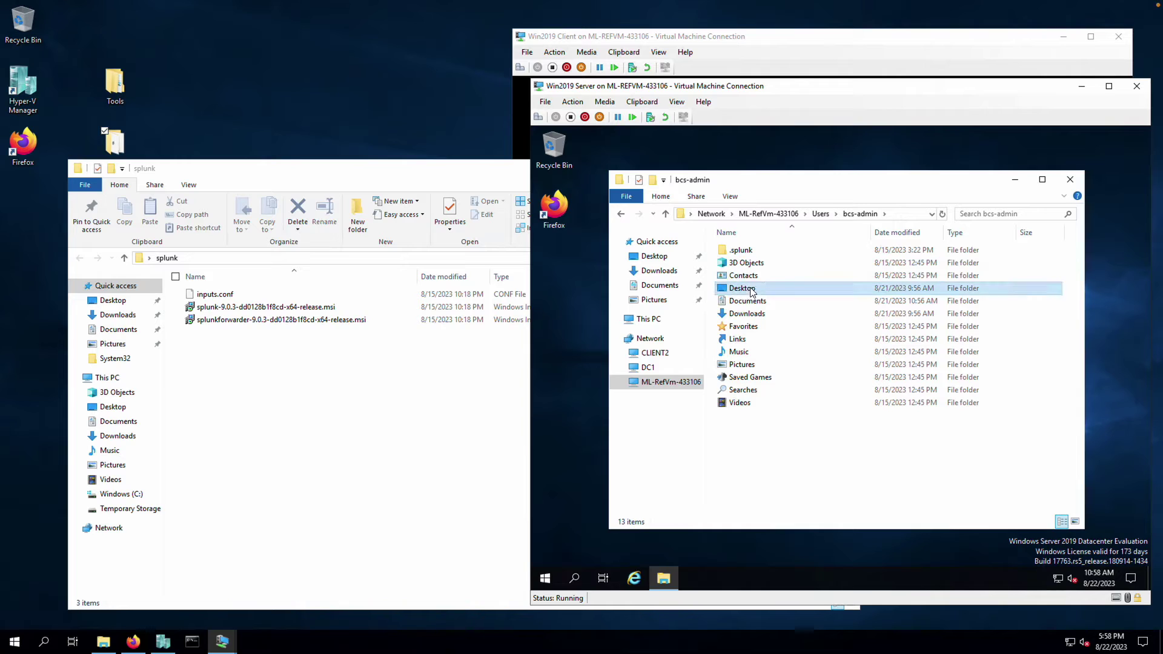
double_click(744, 251)
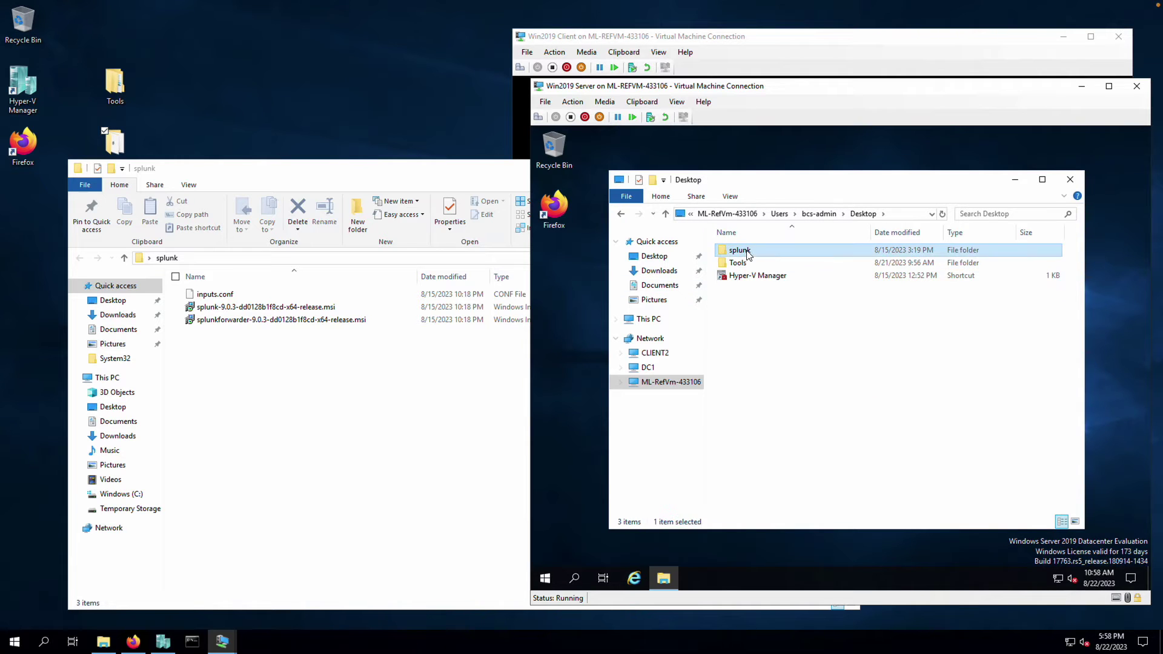
left_click(1064, 196)
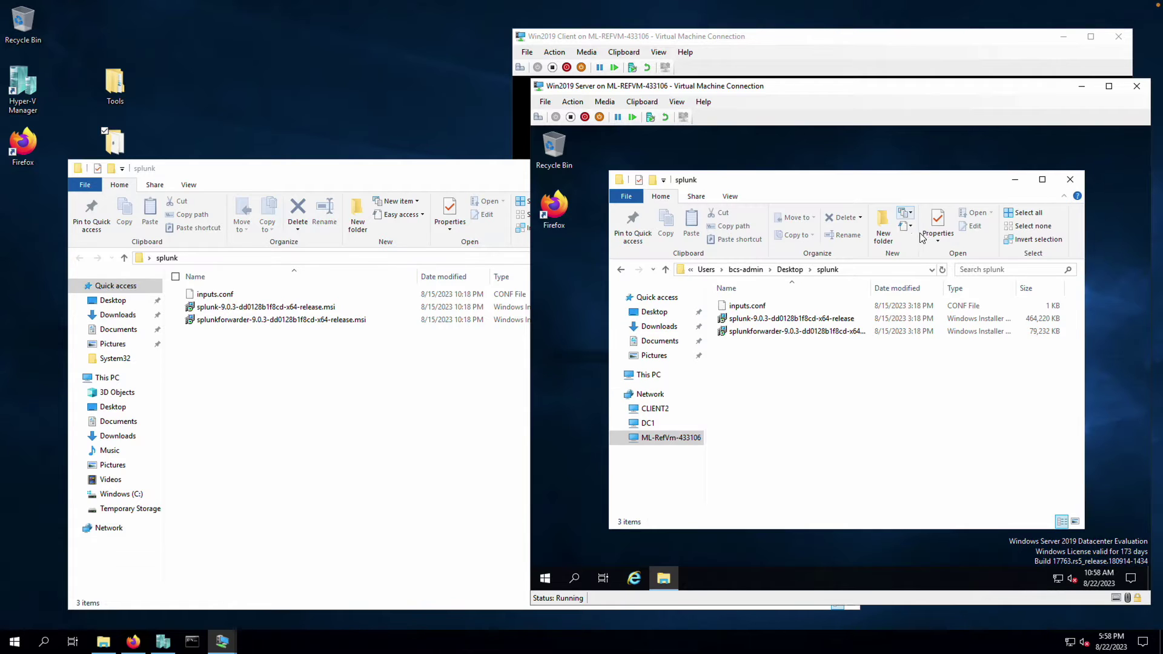
Enable item check boxes and hidden items, then copy inputs.conf and the splunkforwarder installer into Downloads
scroll(886, 223, "down", 2)
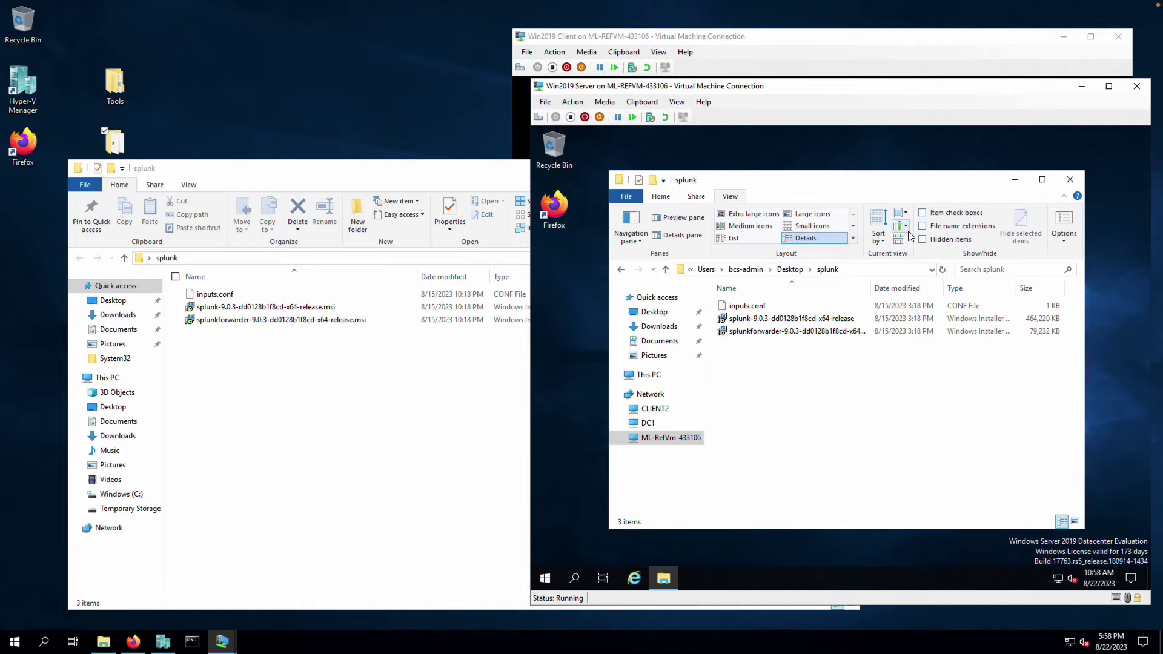
left_click(921, 212)
left_click(923, 239)
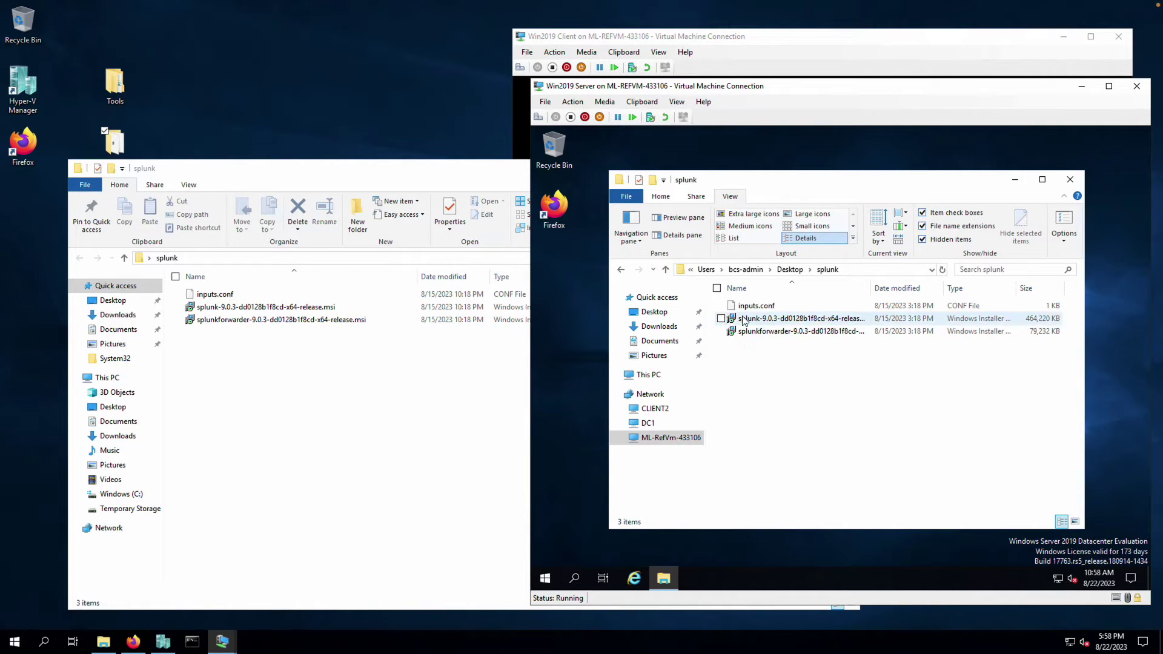
left_click(720, 306)
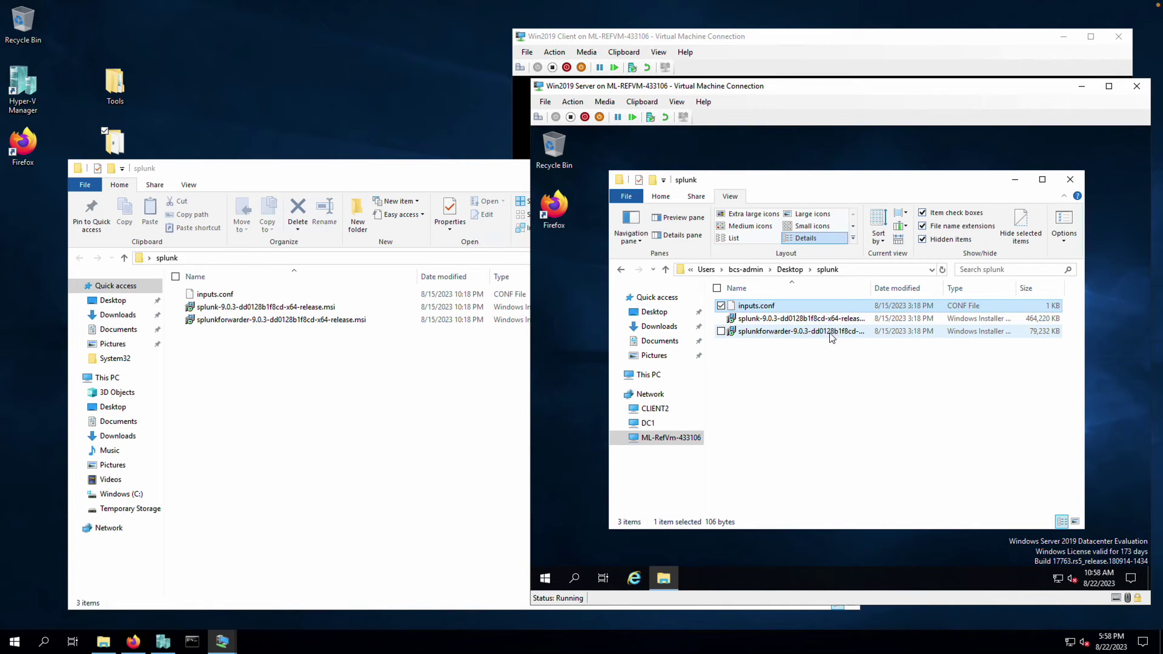
left_click(721, 331)
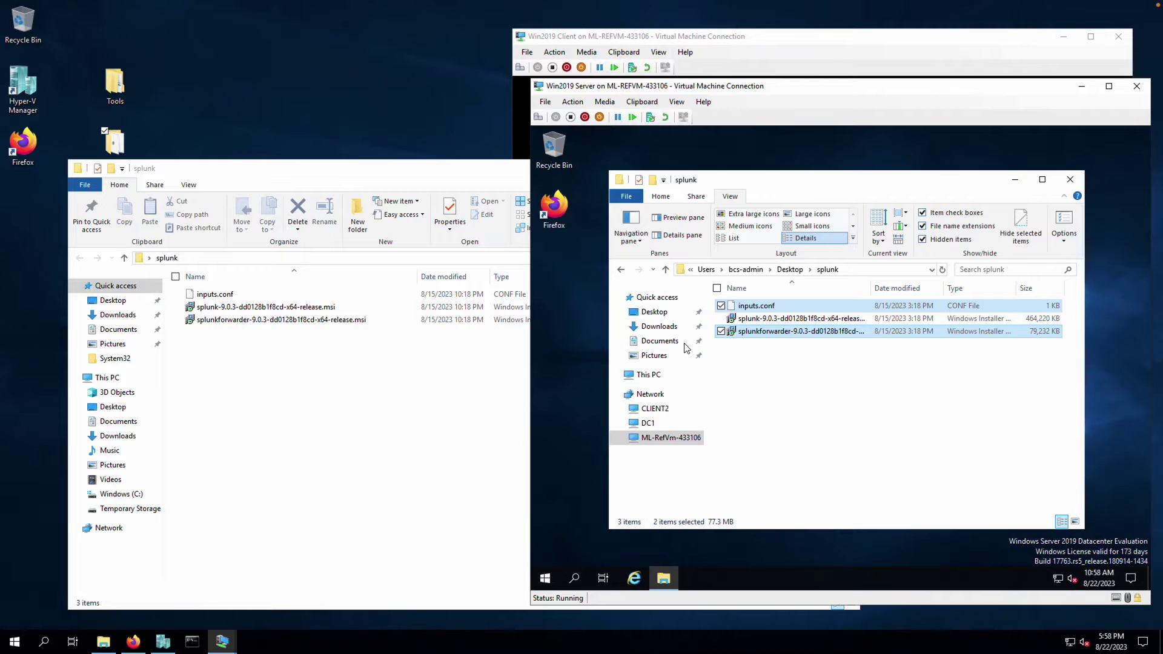
left_click(659, 327)
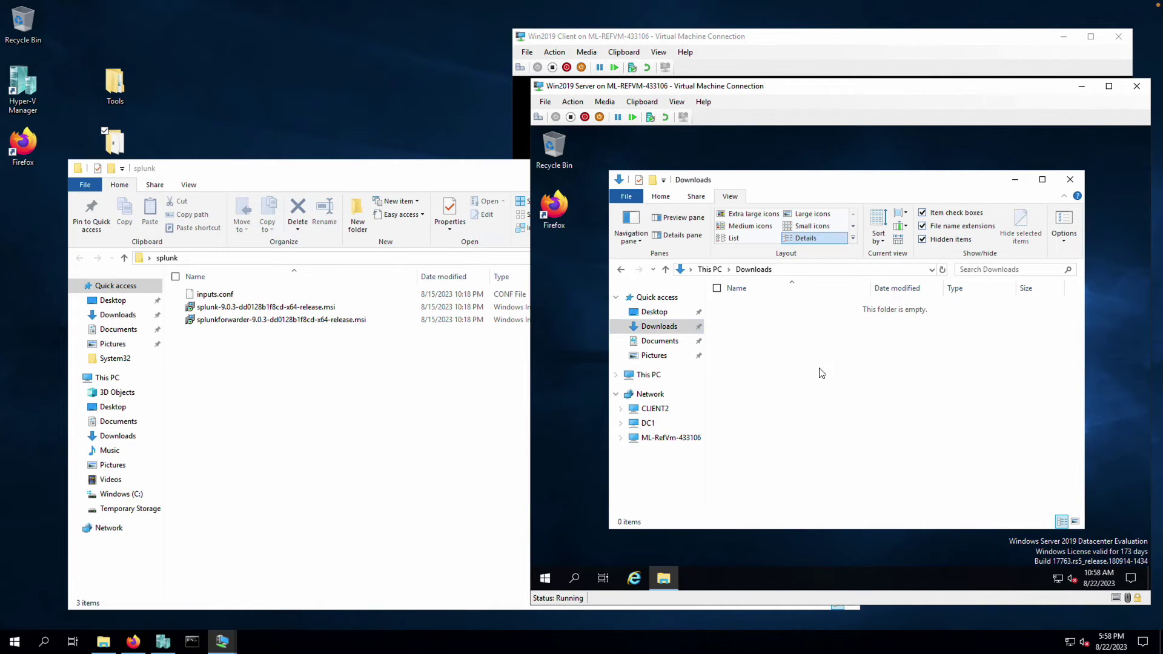
key("ctrl+v")
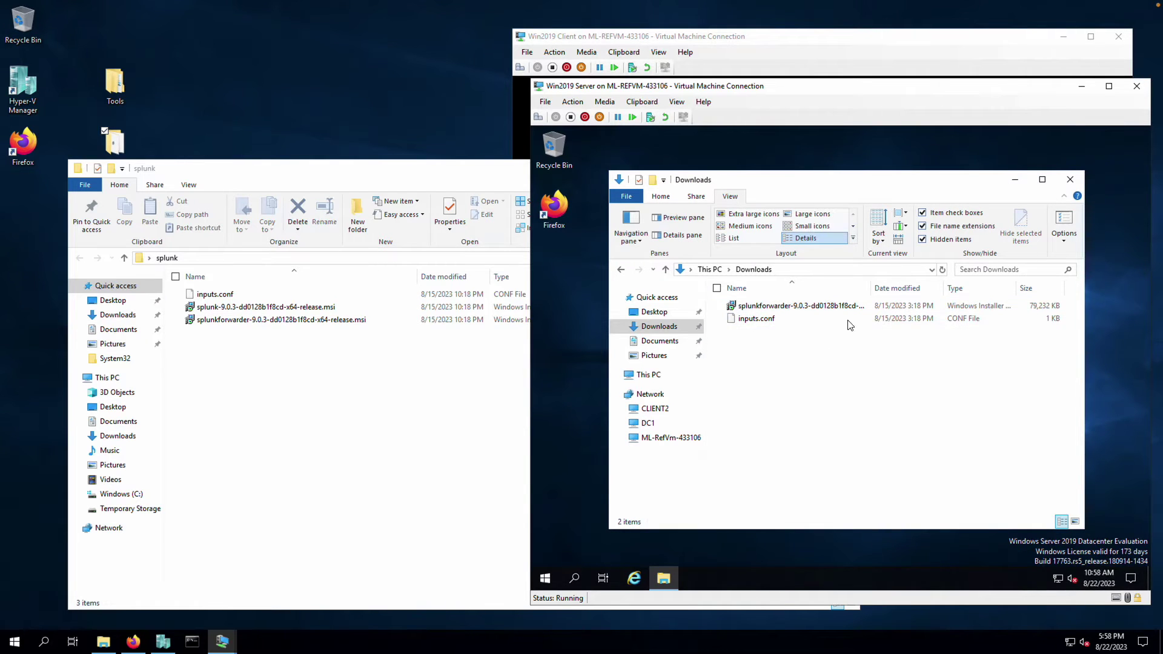
left_click(811, 309)
Launch the splunkforwarder installer, accept the license, and pass admin credentials and the empty Deployment Server step
double_click(811, 309)
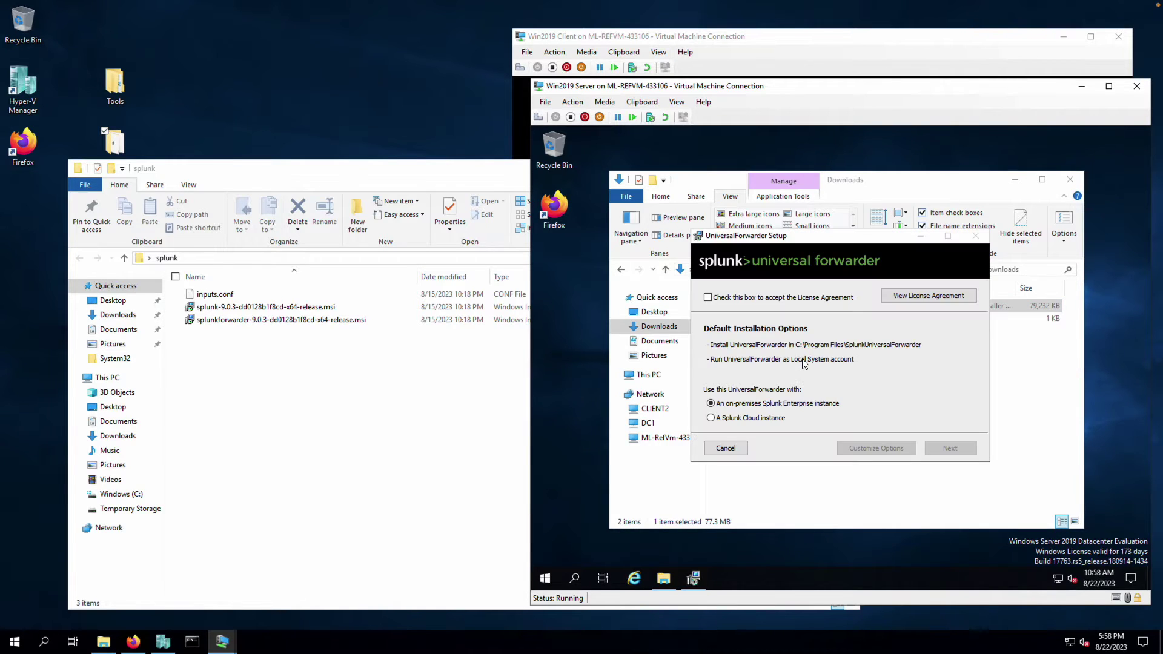
left_click(740, 299)
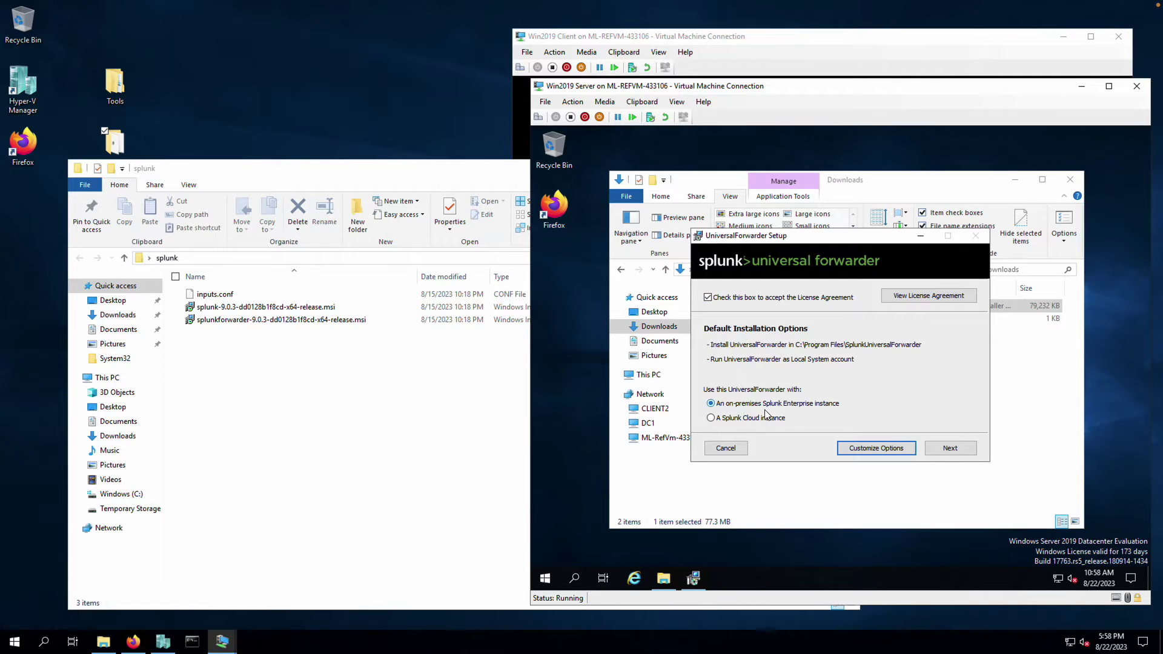
left_click(950, 449)
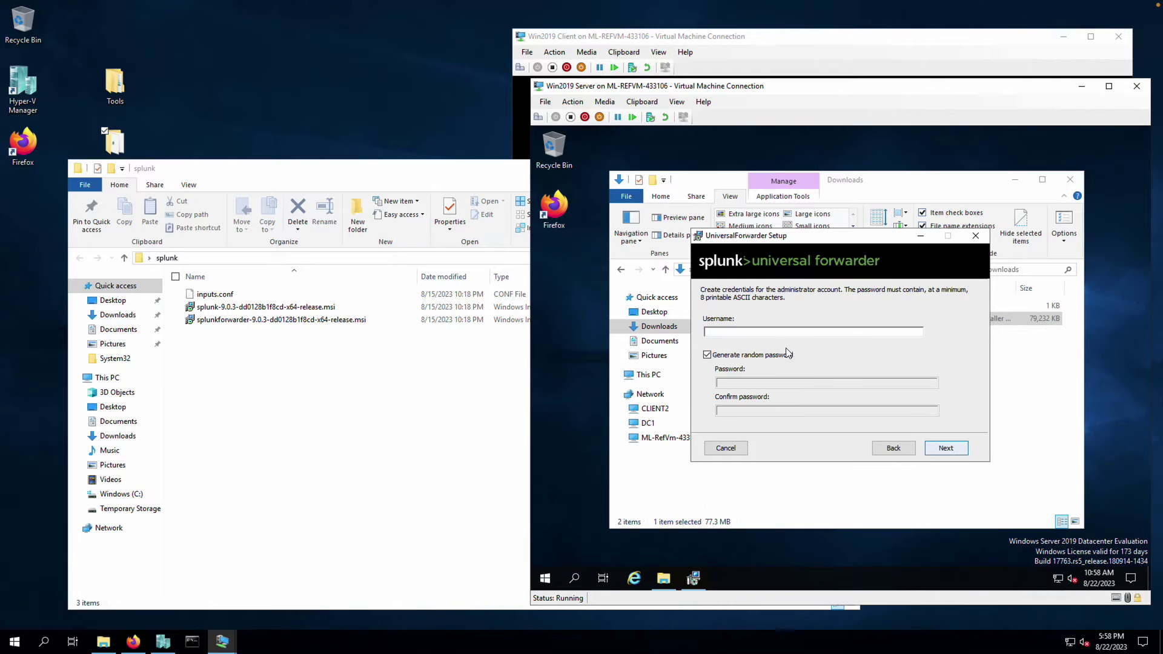
left_click(772, 332)
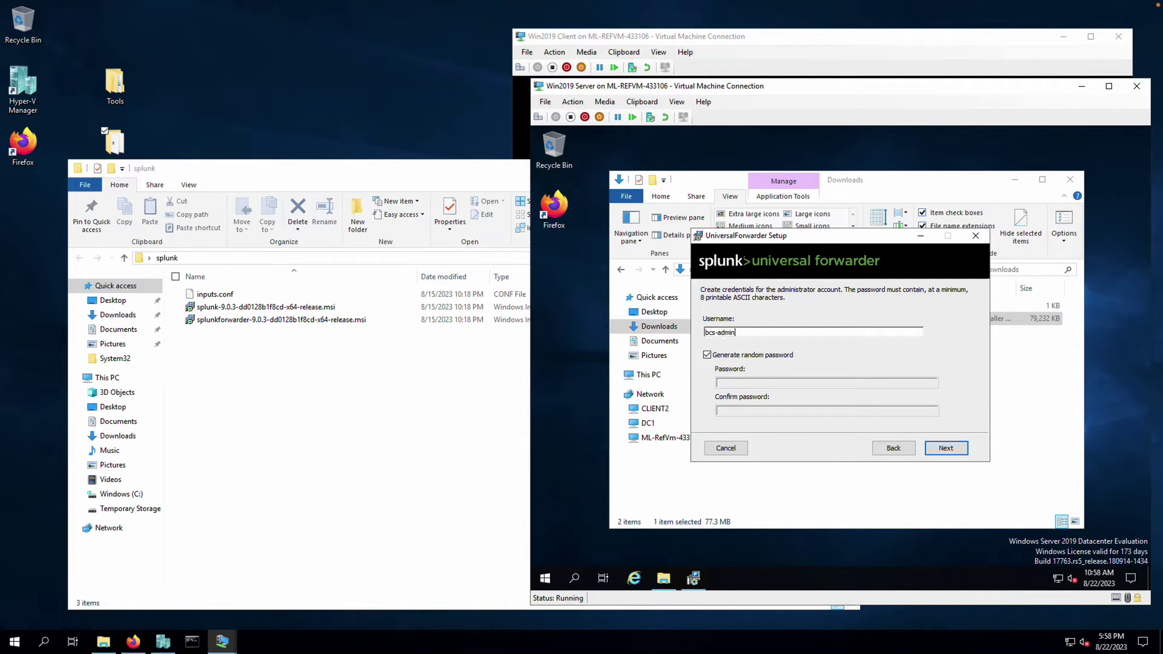
left_click(951, 449)
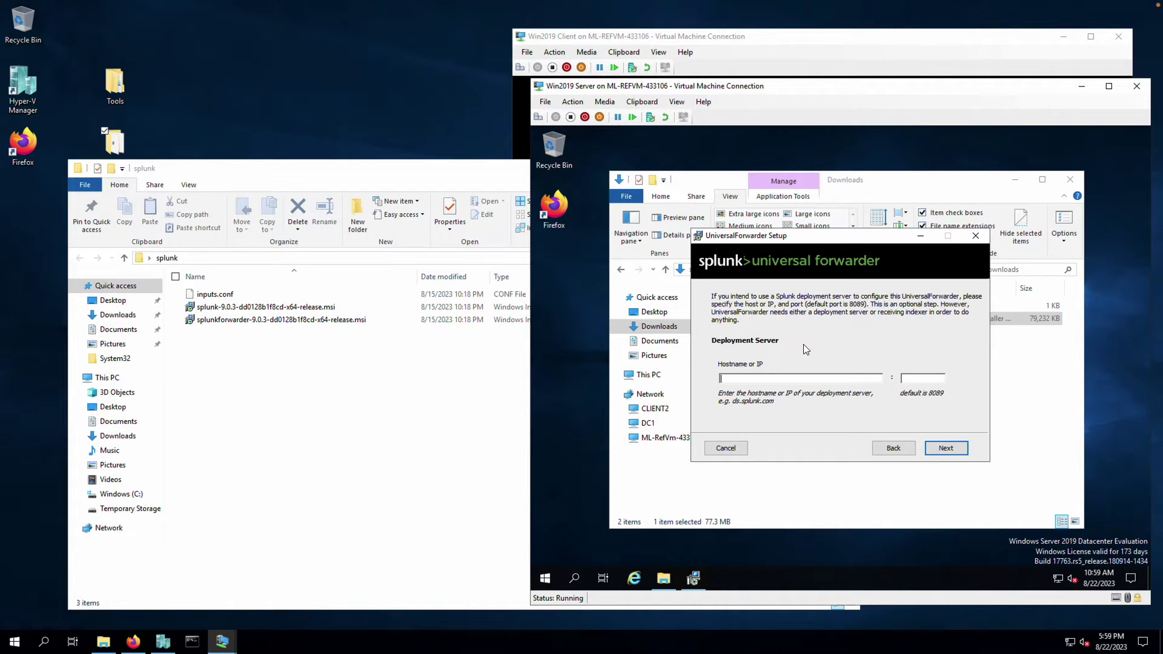
left_click(953, 450)
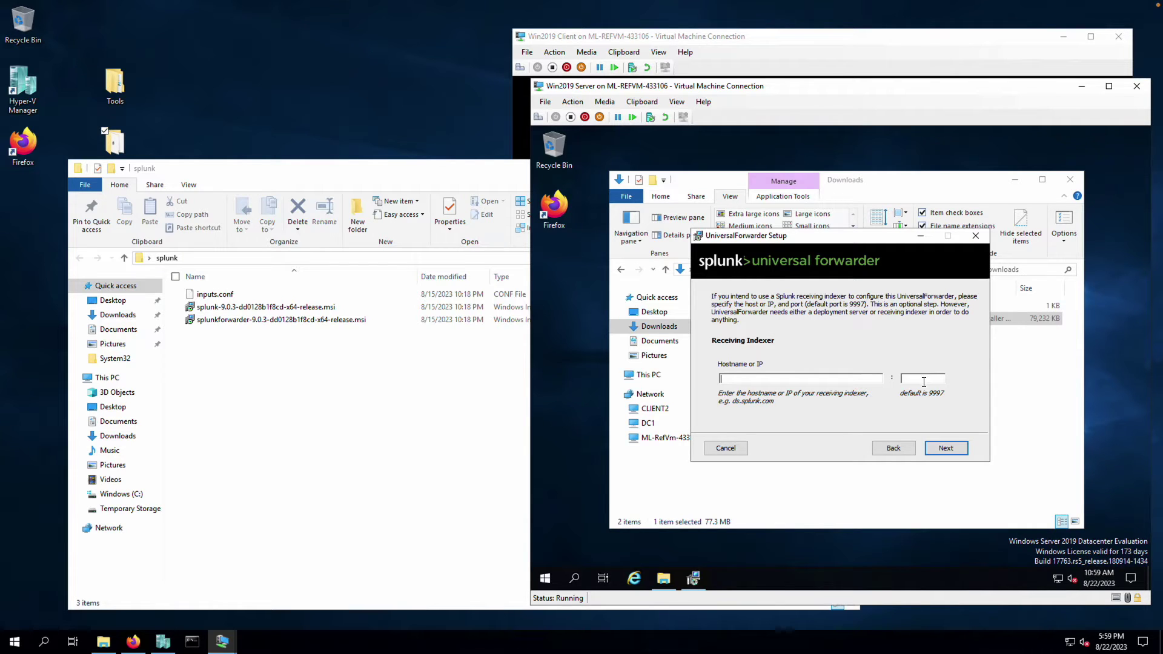
Run ipconfig in an admin Command Prompt and enter 192.168.0.1 as the receiving indexer hostname
left_click(192, 640)
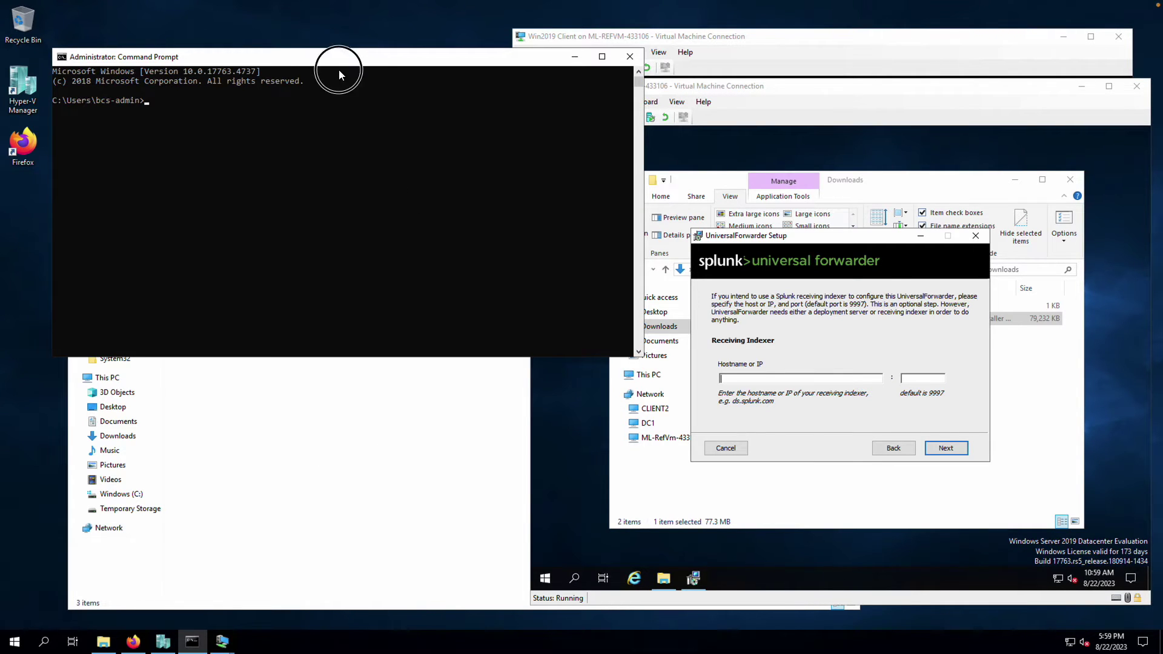
left_click_drag(339, 70, 342, 107)
left_click(312, 147)
type("ipconfig")
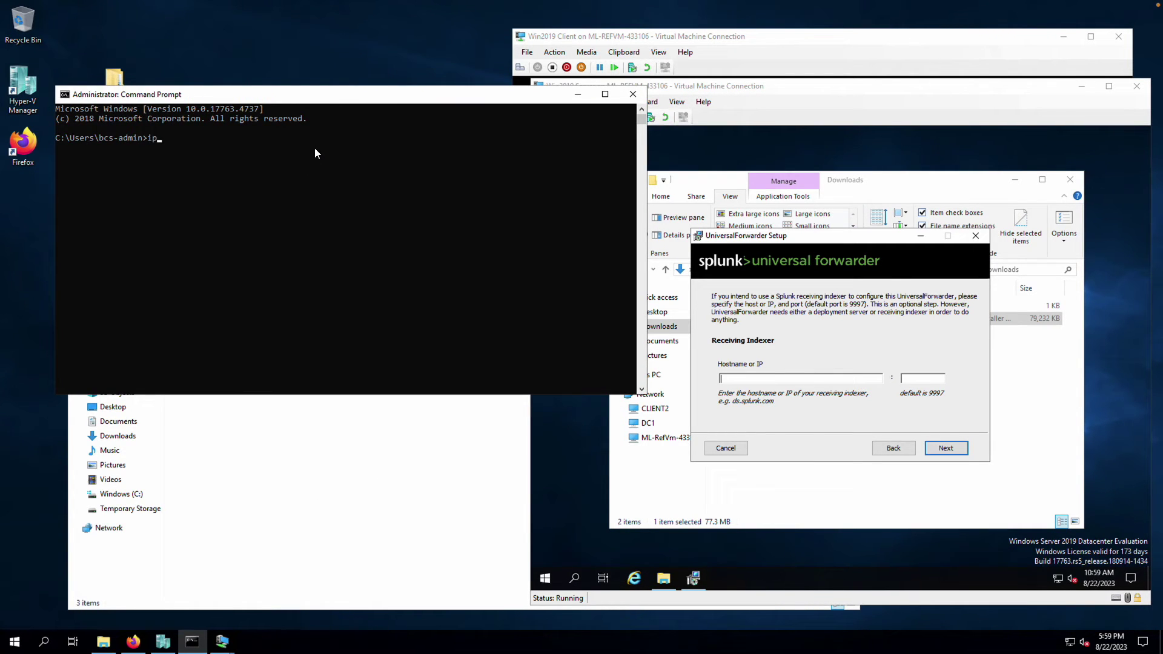
key("Return")
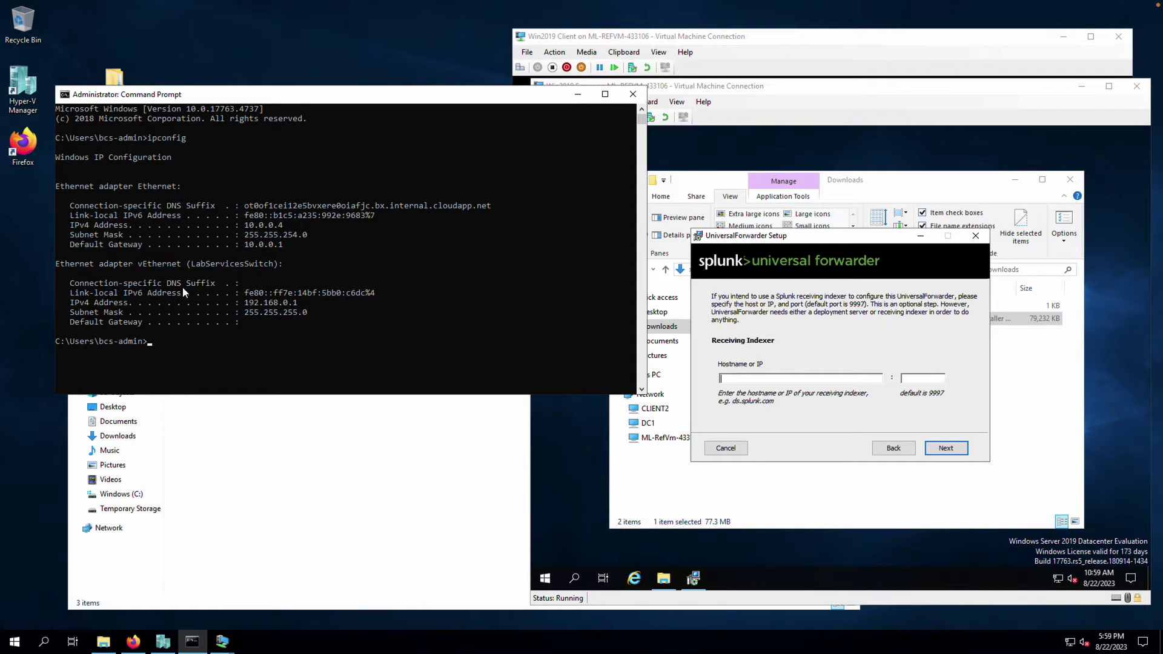
left_click_drag(296, 303, 230, 304)
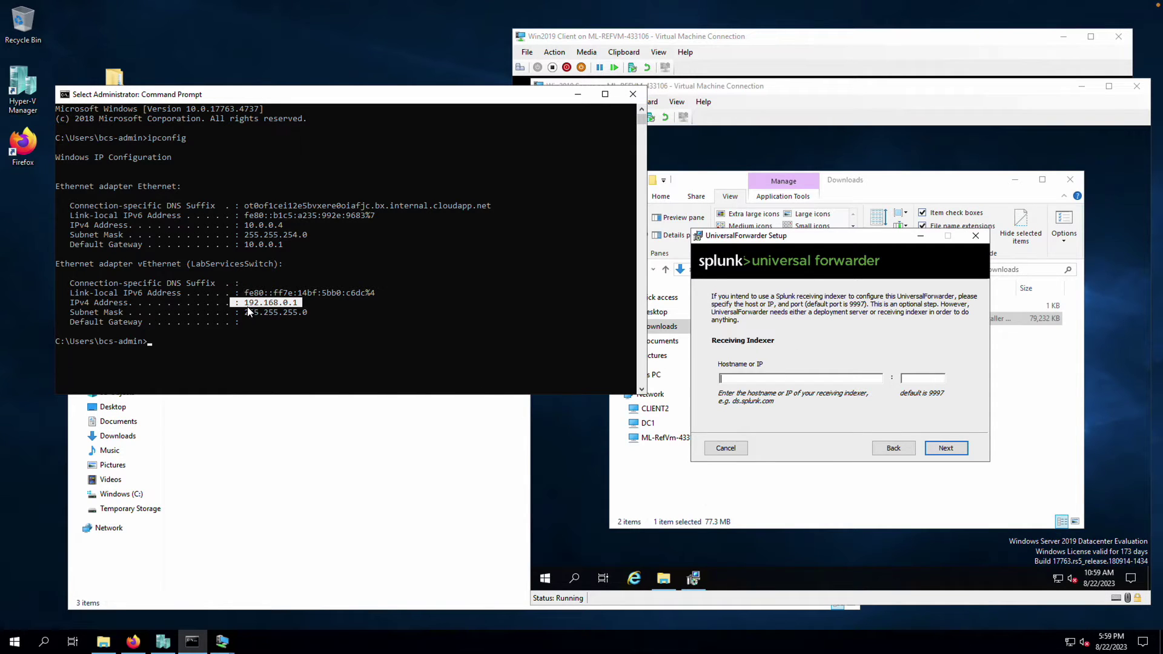
left_click(757, 379)
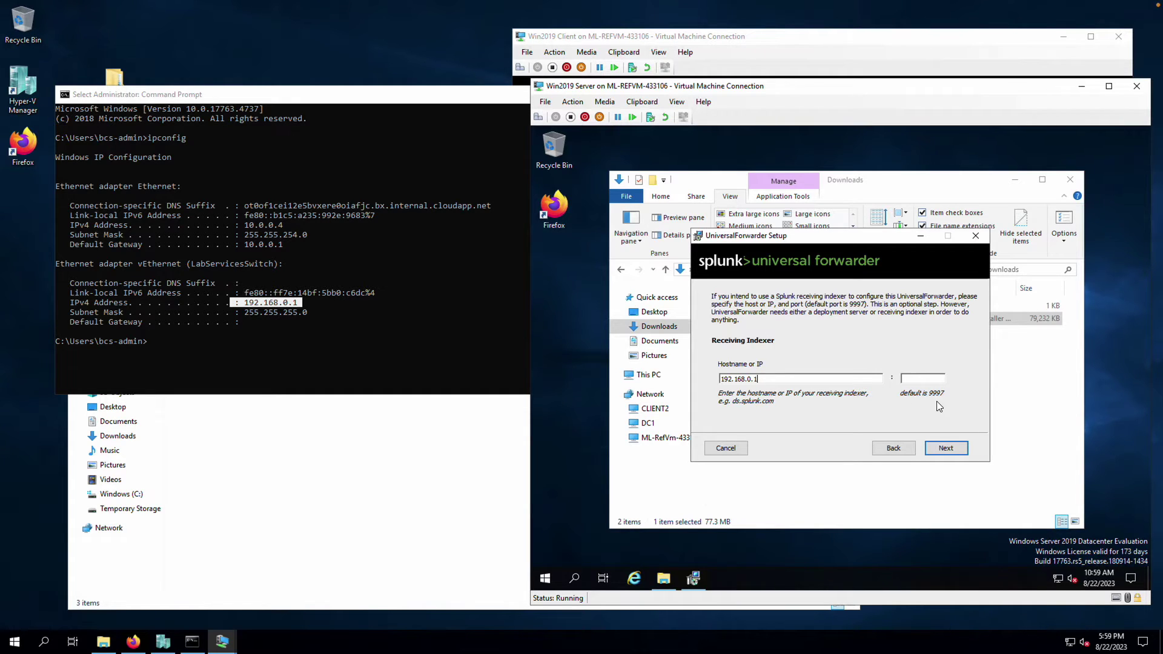
Accept the indexer settings, install the forwarder with UAC approval, and finish the wizard
left_click(946, 448)
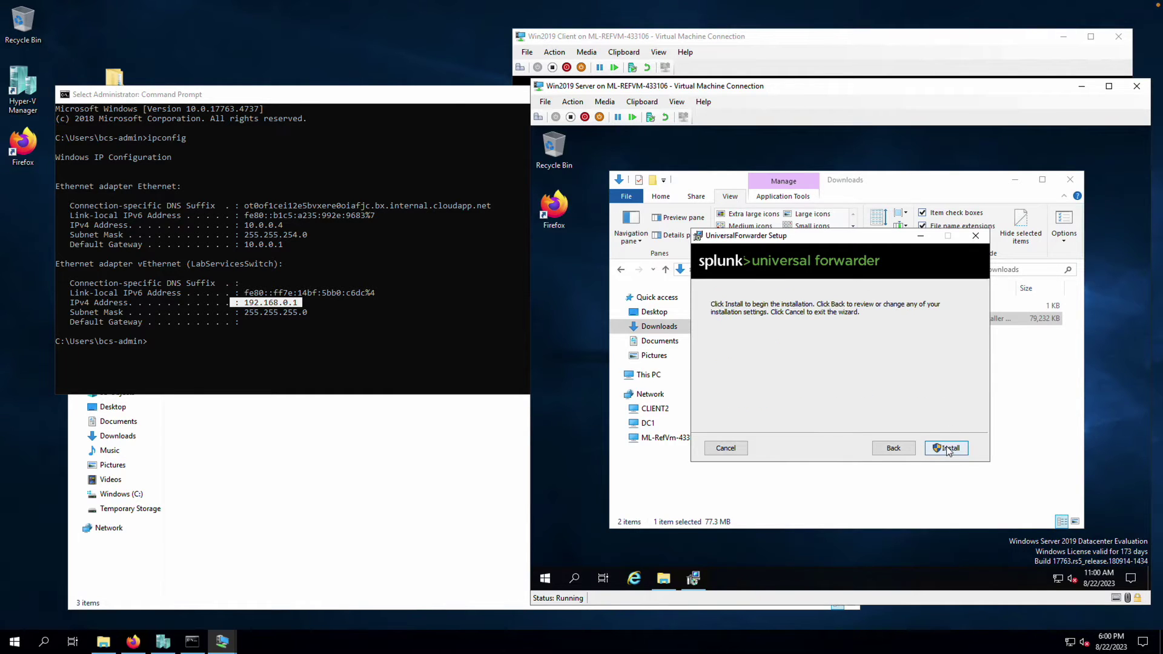
left_click(947, 448)
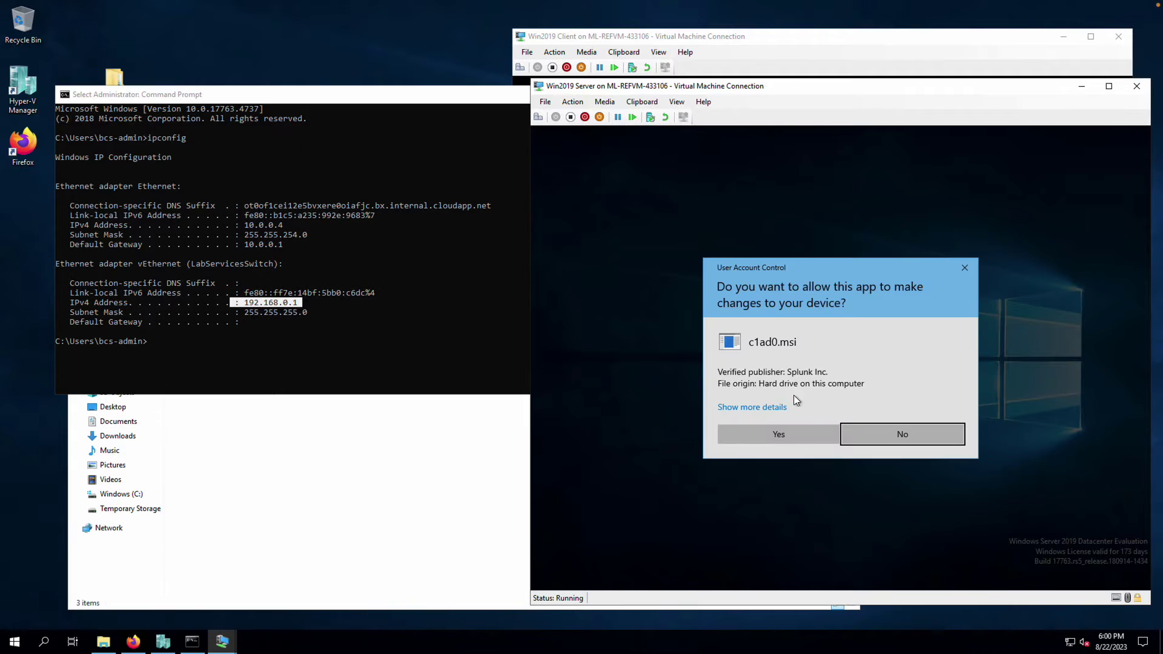
left_click(786, 433)
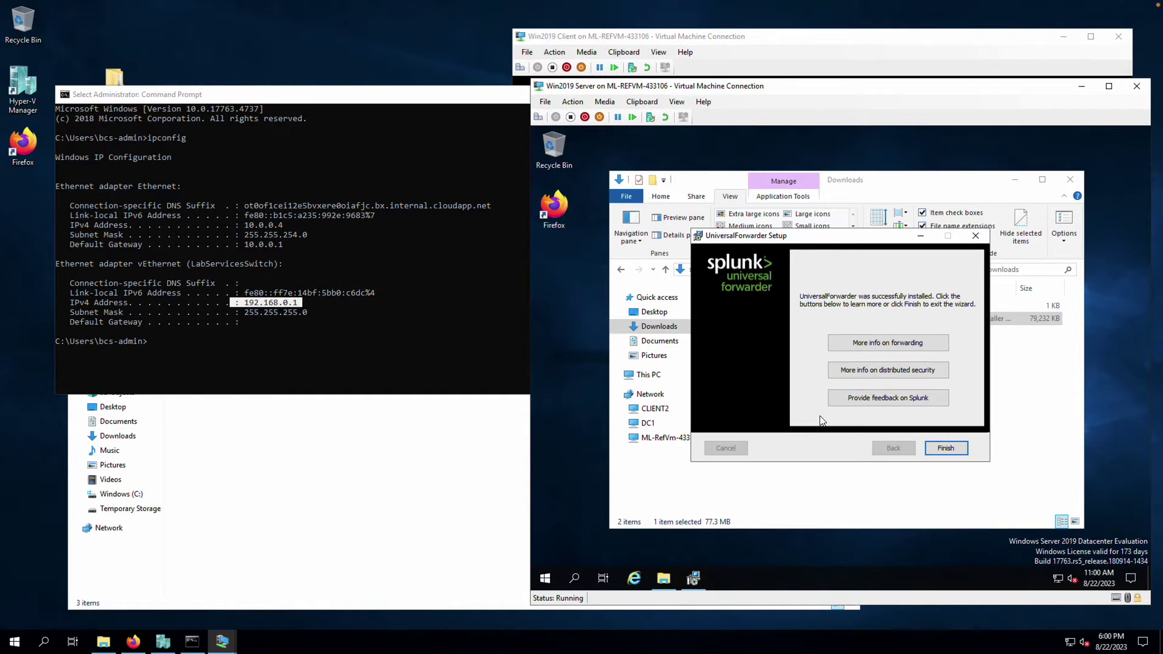
left_click(946, 449)
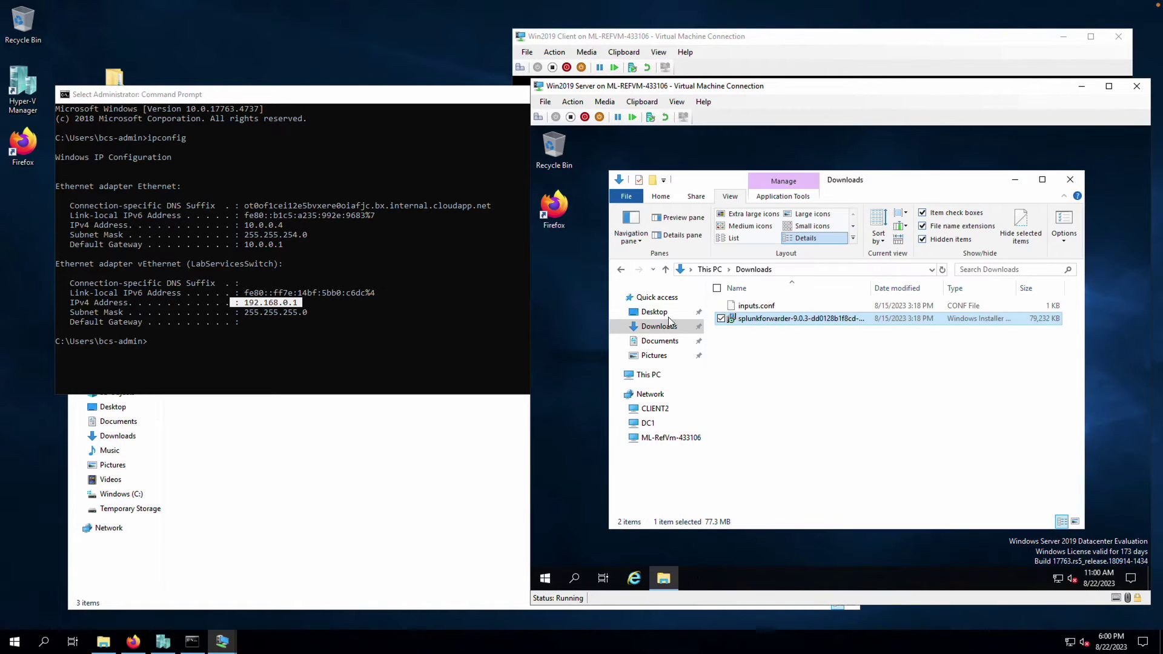
Open inputs.conf from Downloads in Notepad
left_click(801, 347)
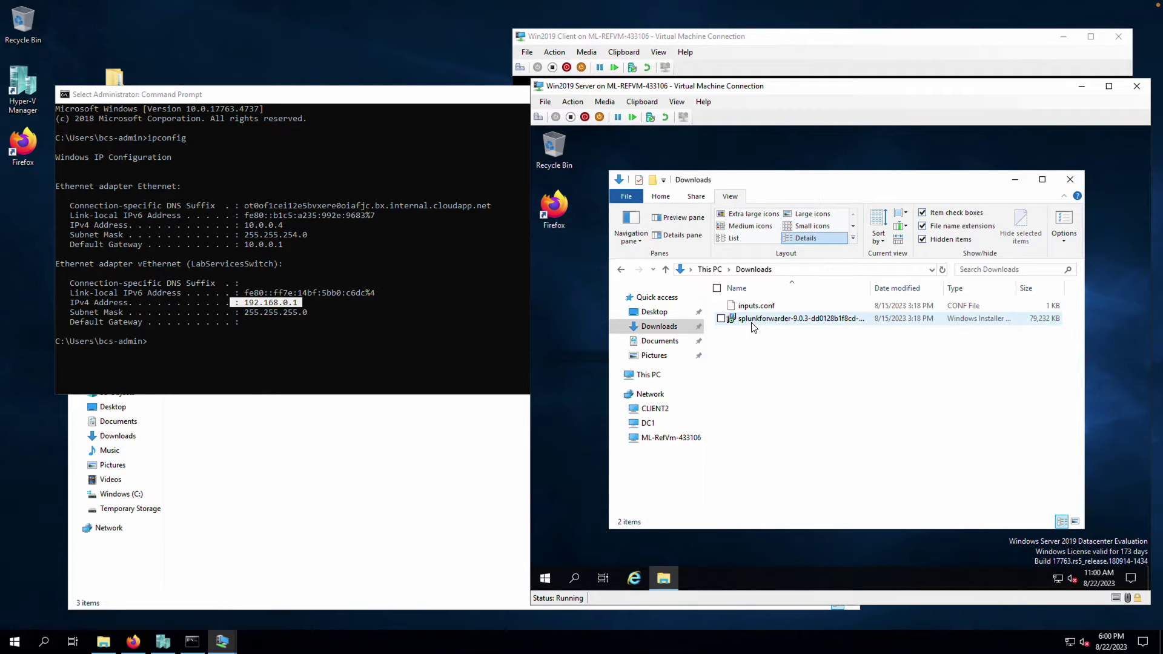
left_click(751, 323)
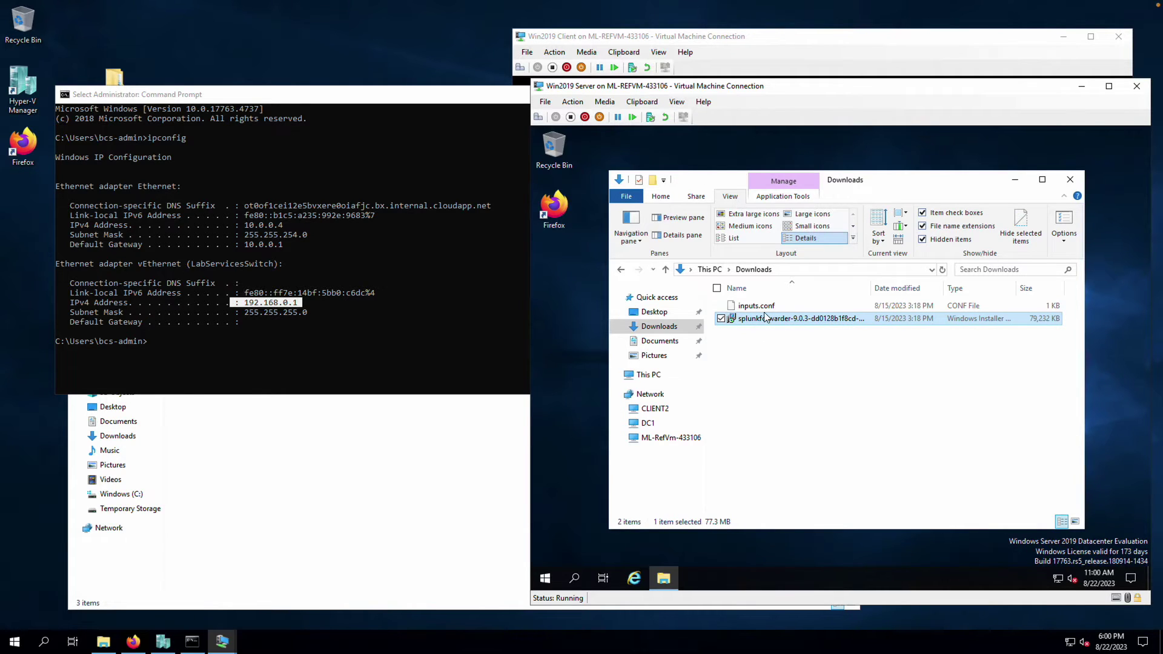
left_click(761, 307)
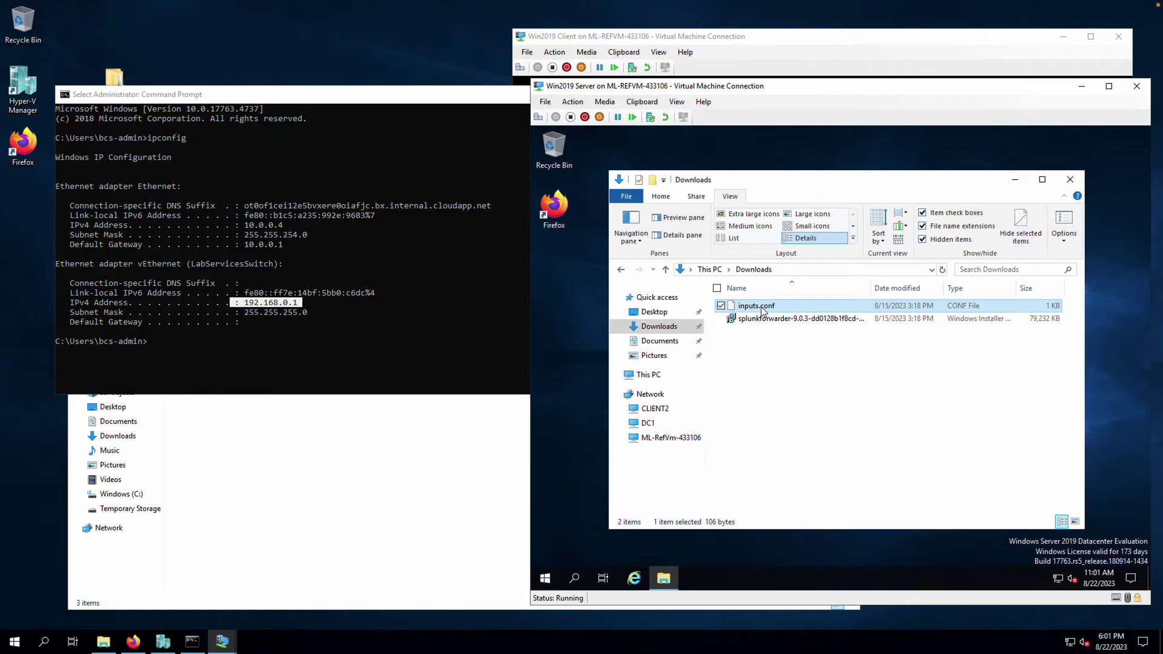
right_click(761, 309)
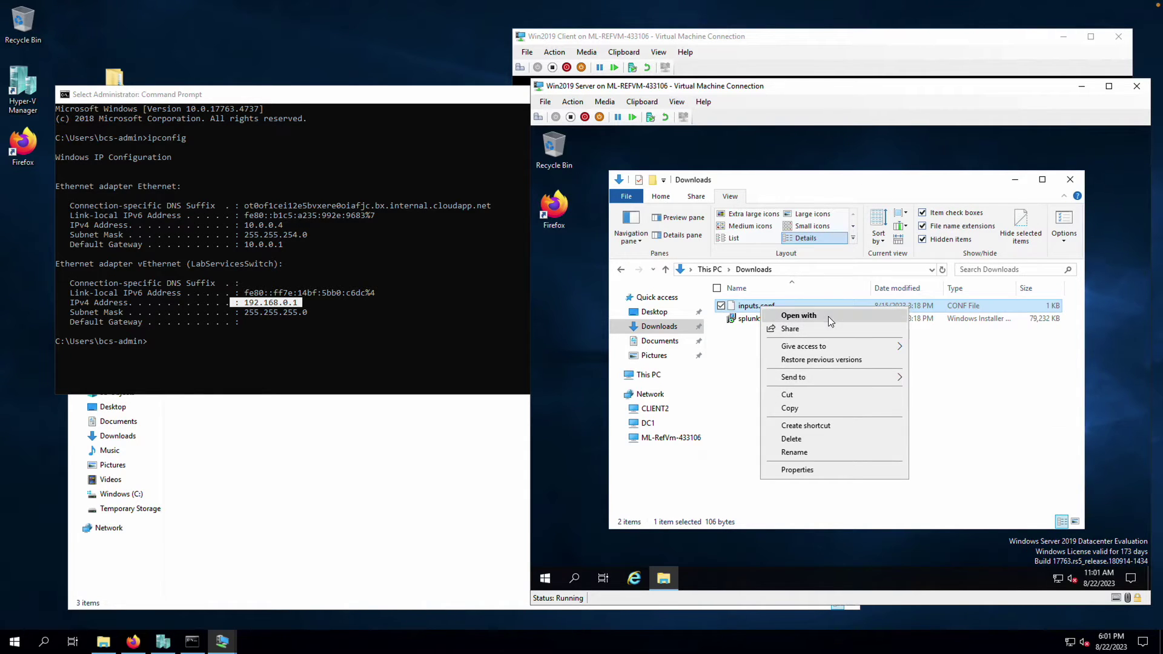
left_click(826, 315)
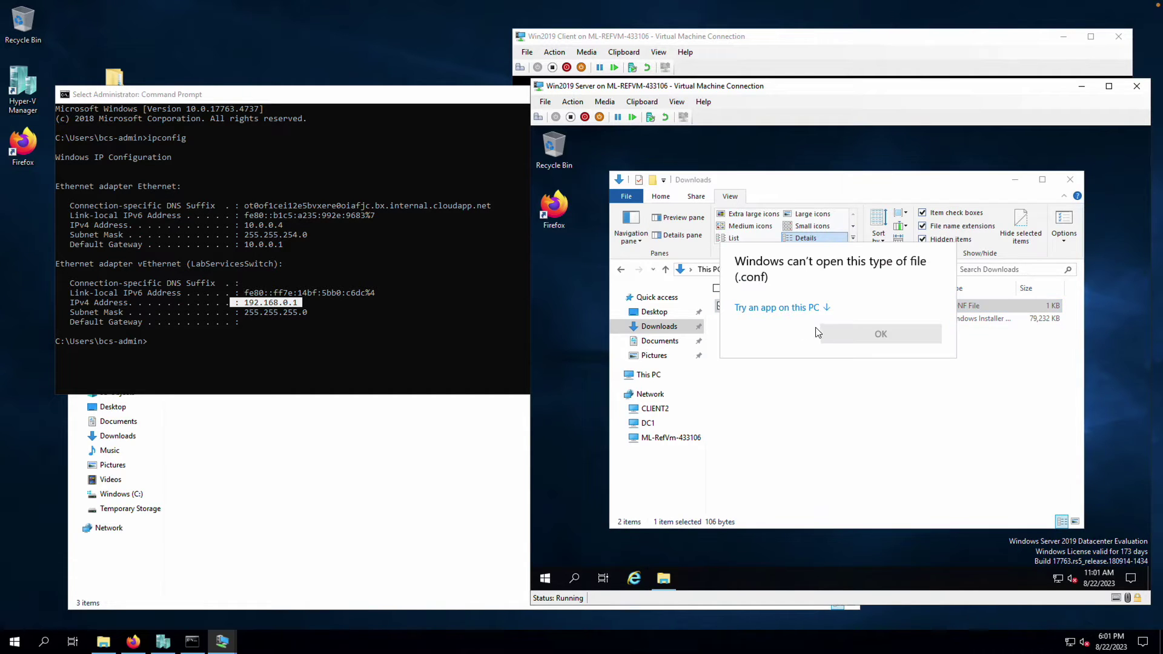
left_click(822, 311)
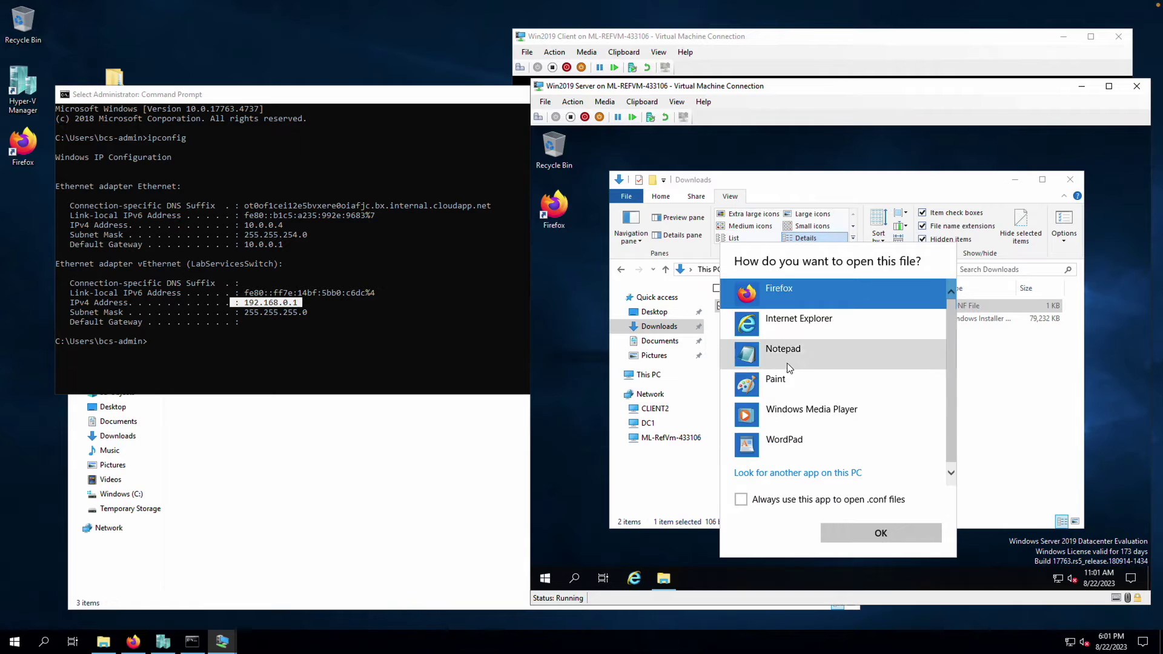
left_click(811, 357)
left_click(883, 535)
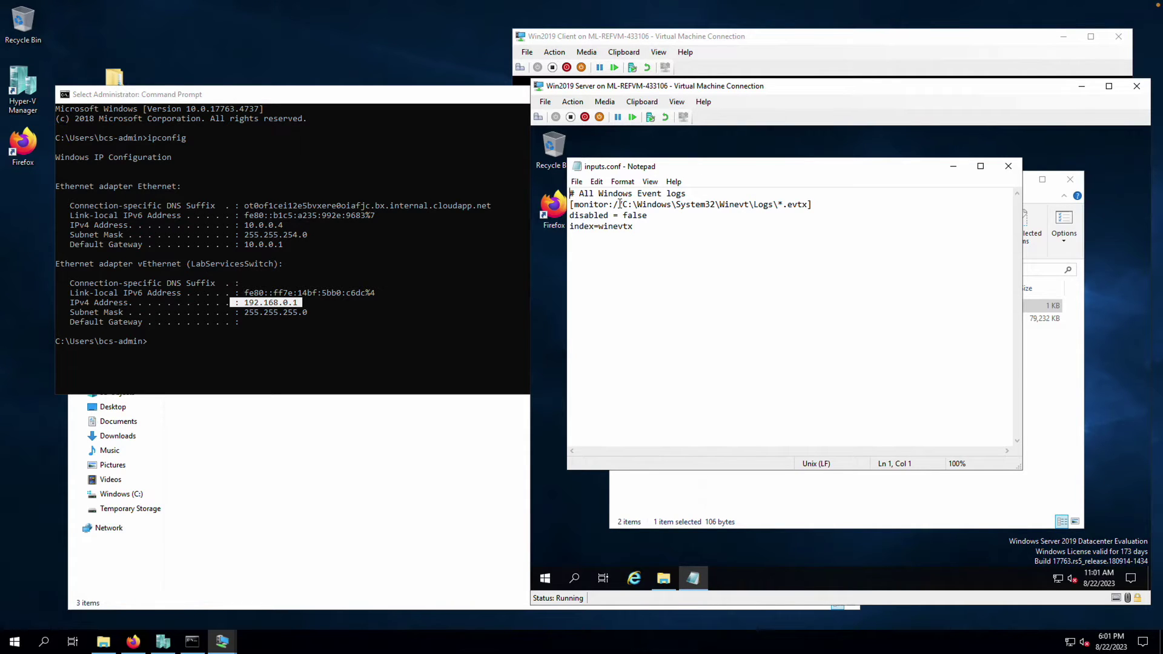
Check the monitored C:\Windows\System32\Winevt\Logs\*.evtx path and index=winevtx, then close Notepad
left_click_drag(624, 205, 810, 206)
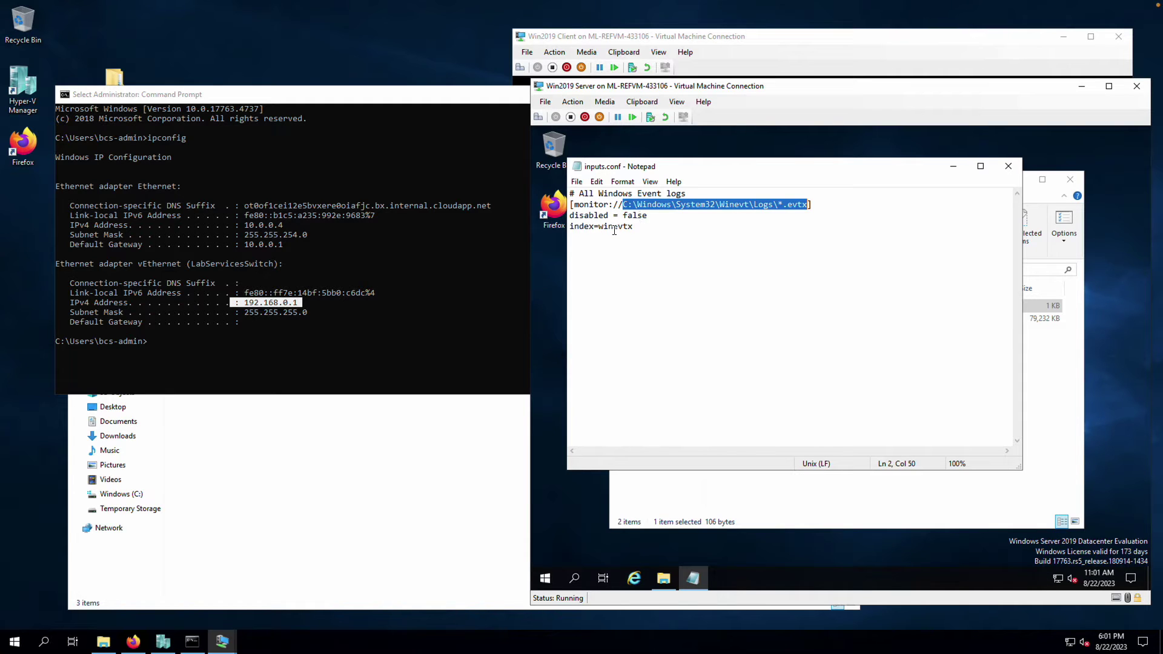
left_click_drag(635, 226, 569, 227)
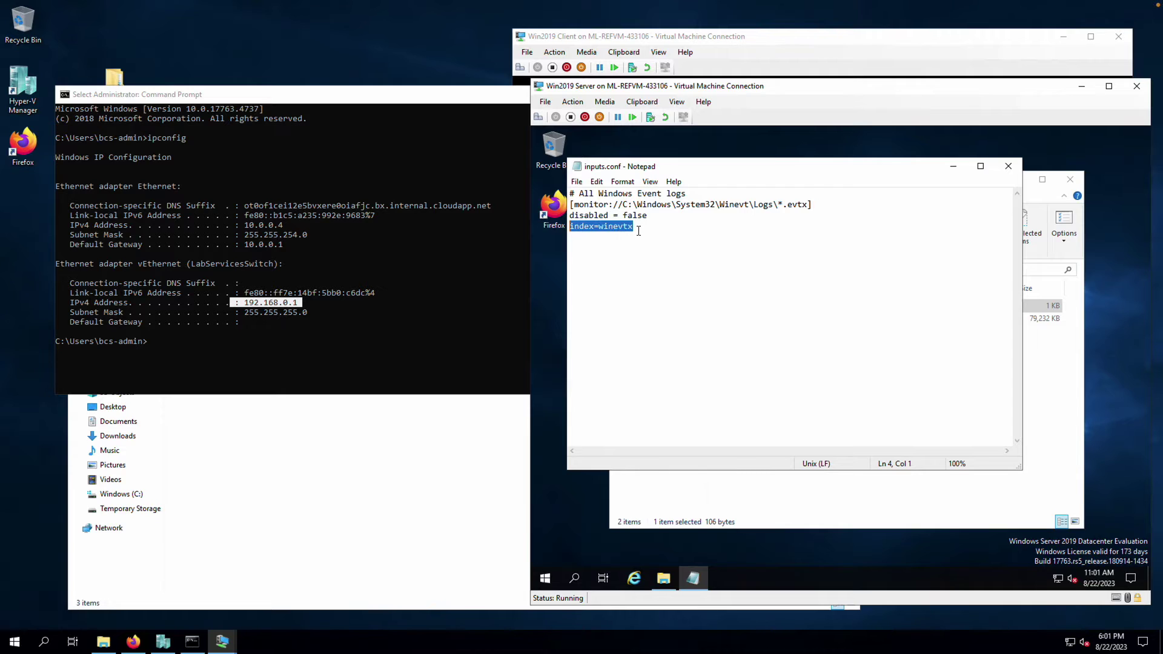
left_click(634, 228)
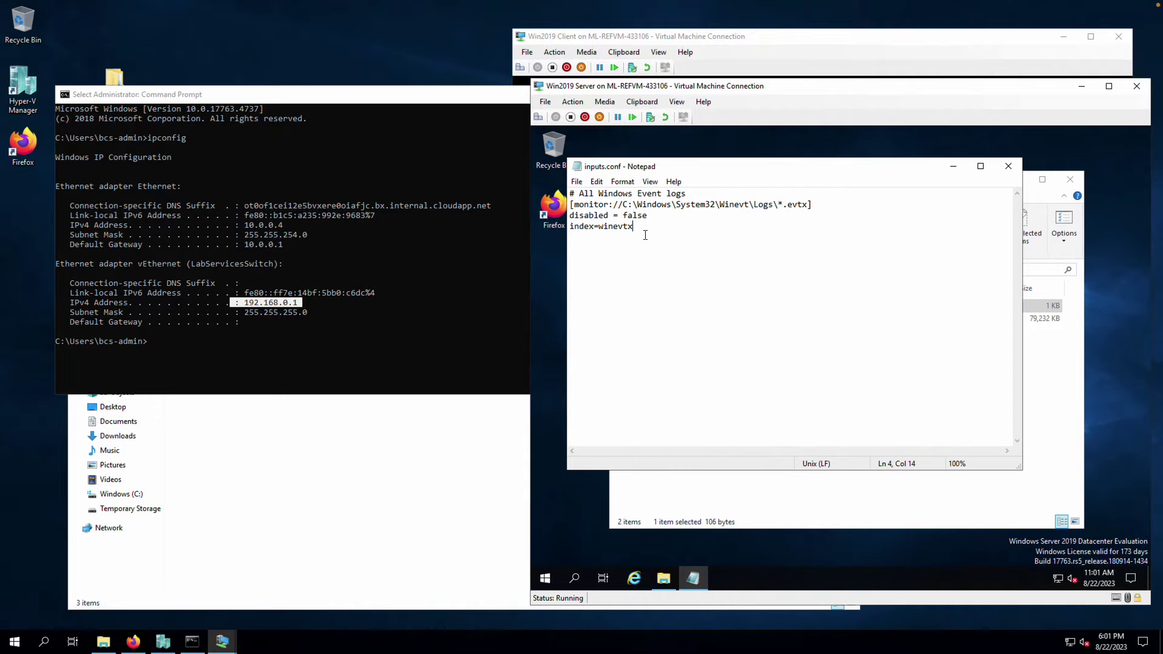
left_click(1007, 167)
Copy inputs.conf and browse to C:\Program Files\SplunkUniversalForwarder, granting folder access
left_click(771, 364)
left_click(782, 309)
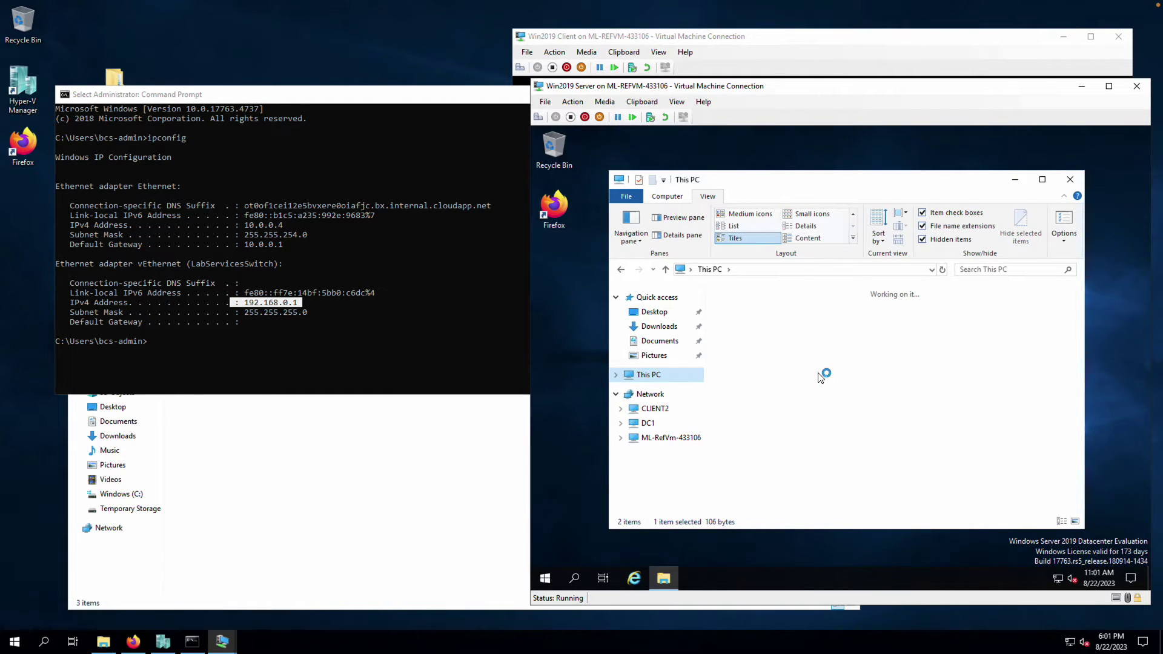
double_click(946, 470)
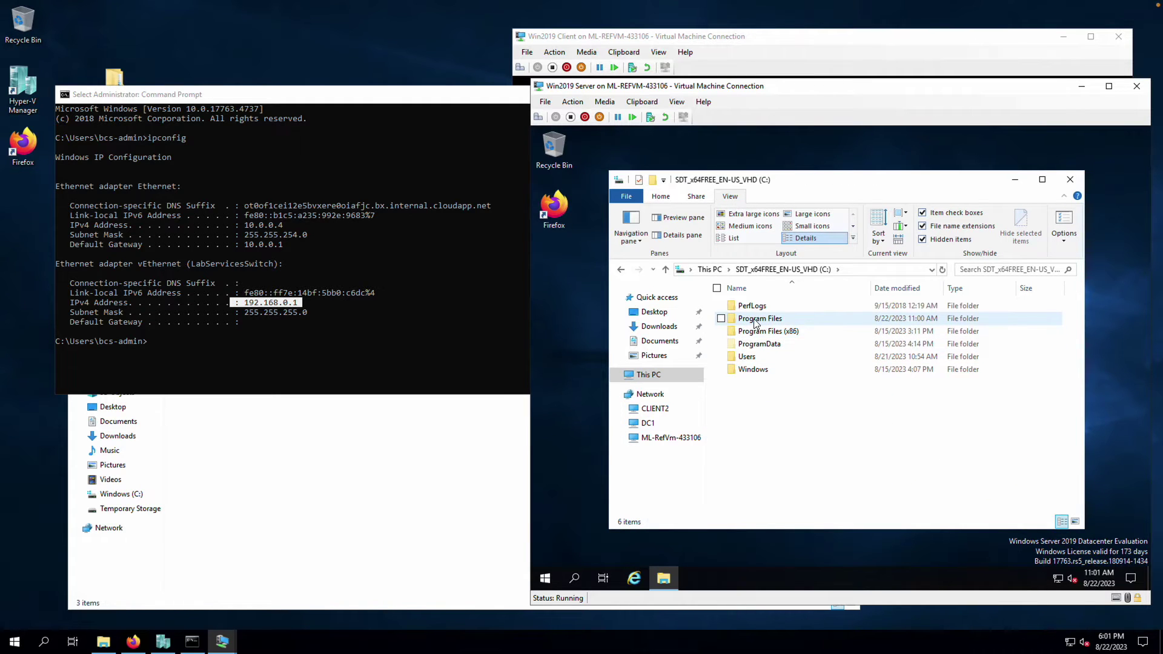
double_click(755, 320)
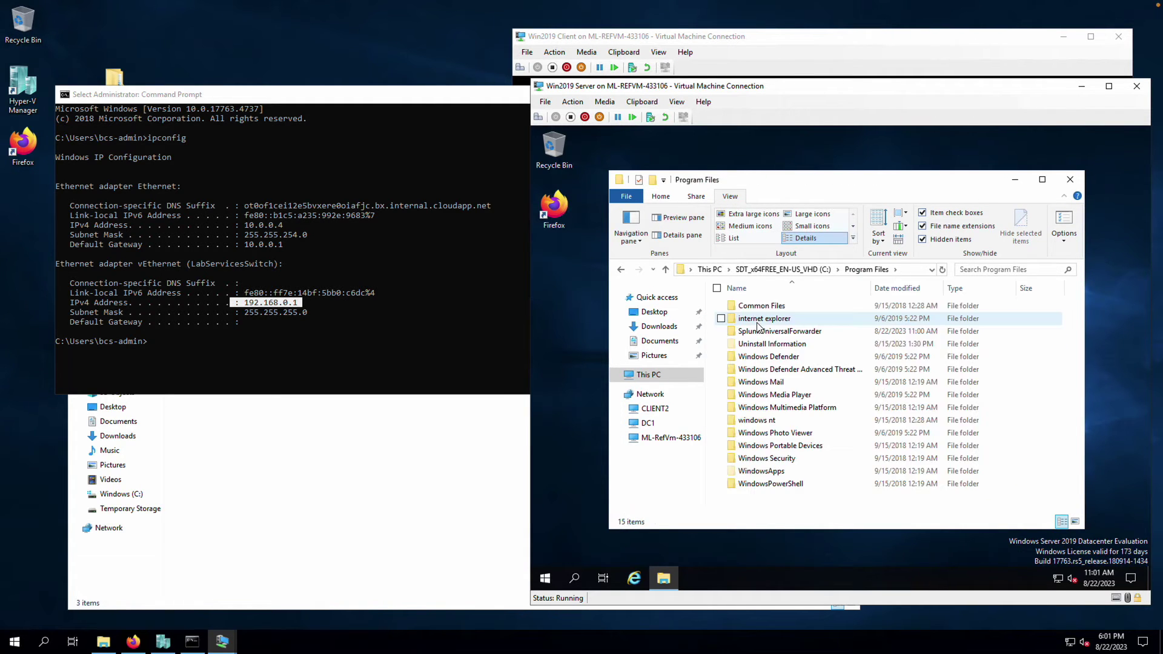
double_click(779, 331)
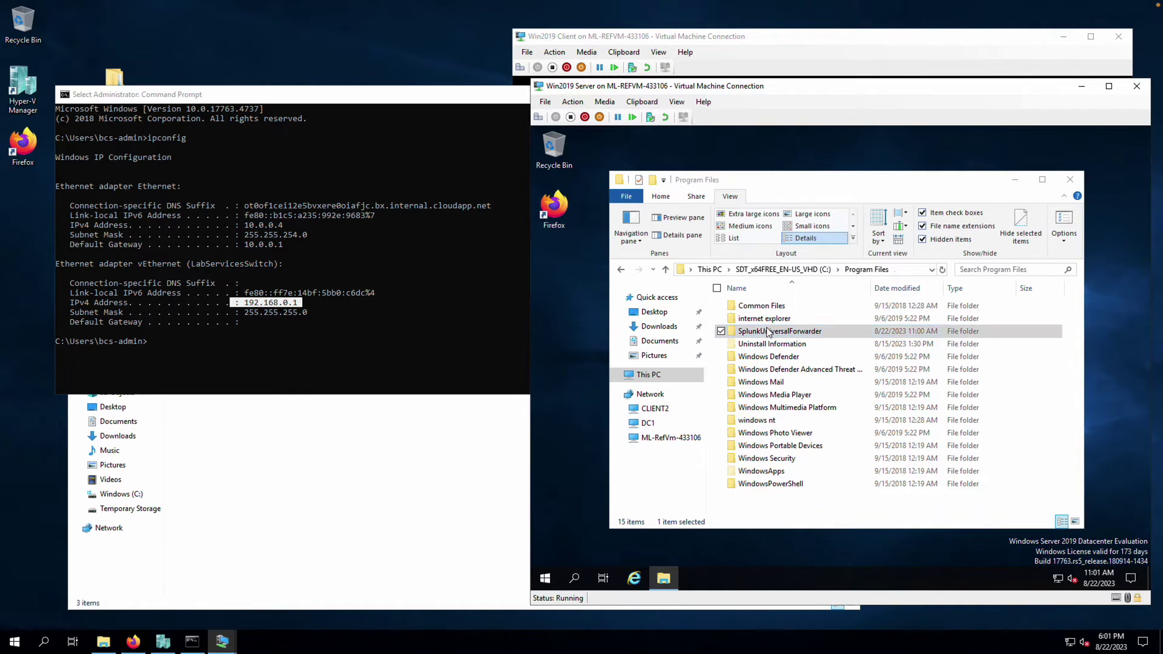
left_click(849, 369)
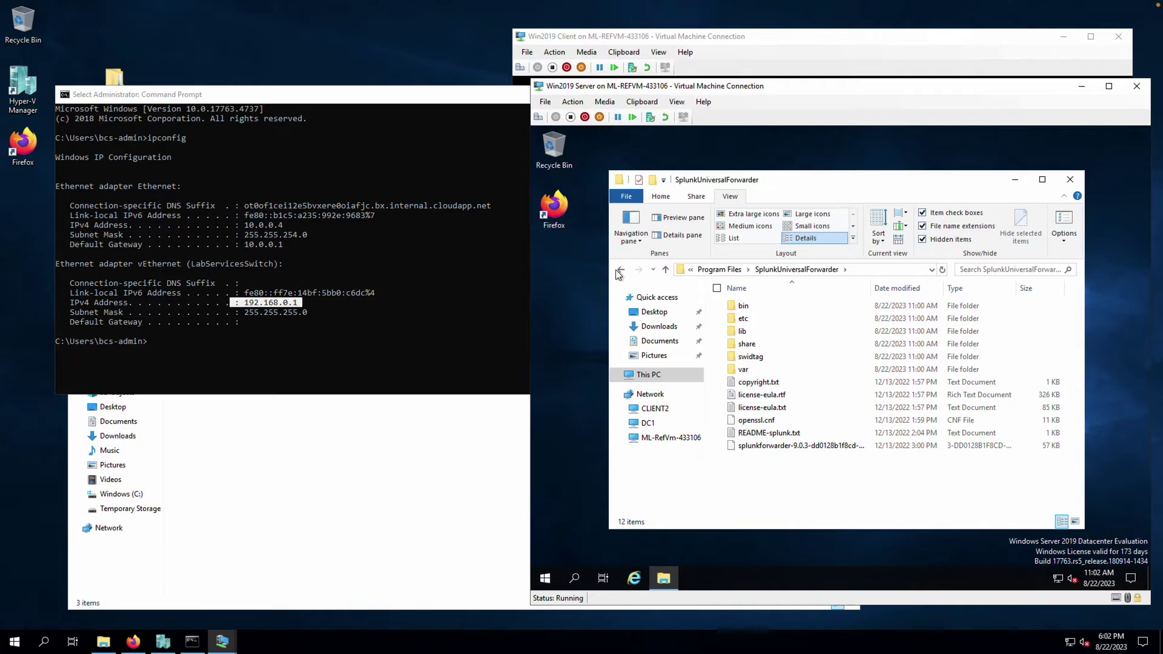
Paste inputs.conf into etc\apps\SplunkUniversalForwarder\local beside app.conf
left_click(757, 322)
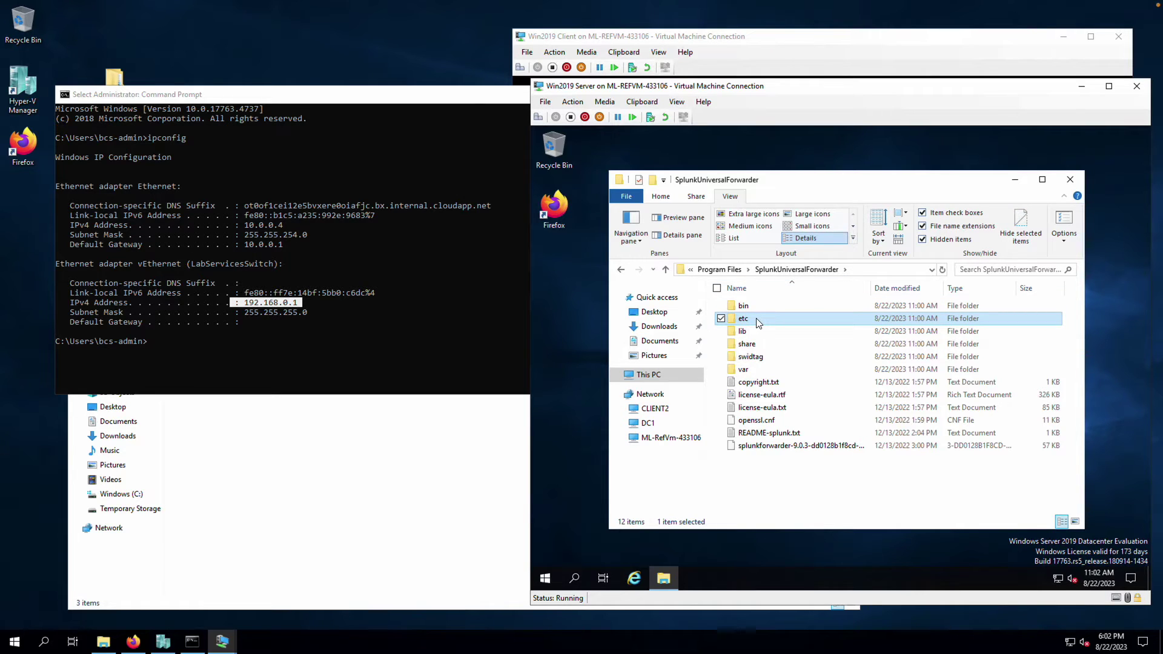
double_click(757, 322)
double_click(750, 306)
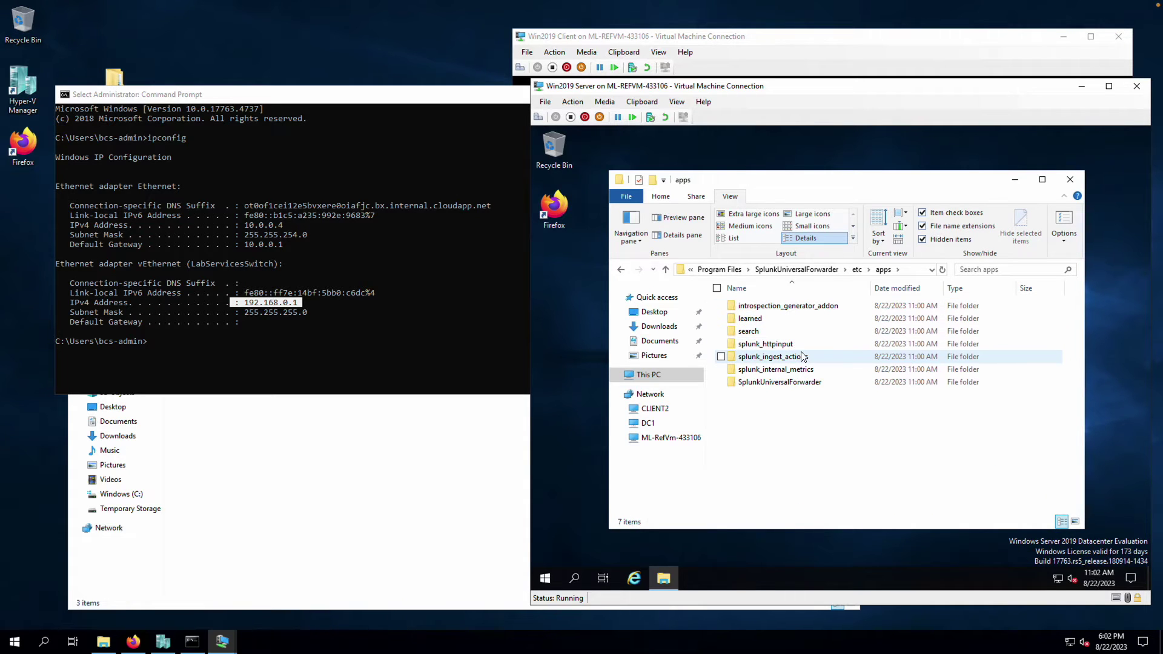
left_click(786, 384)
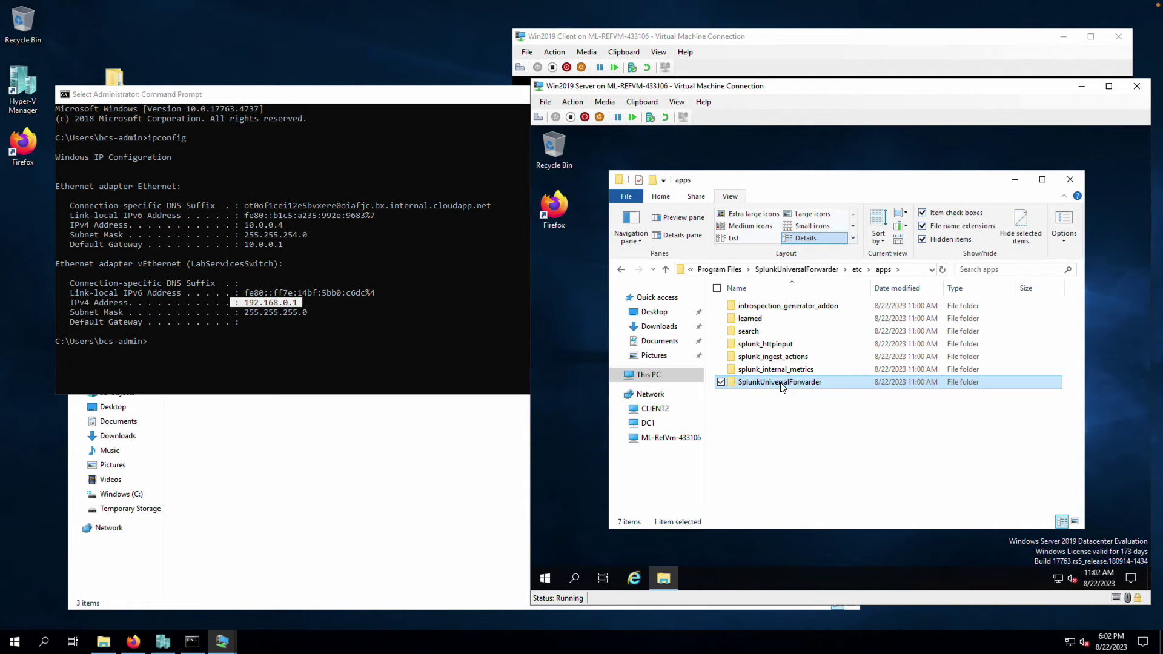
double_click(781, 383)
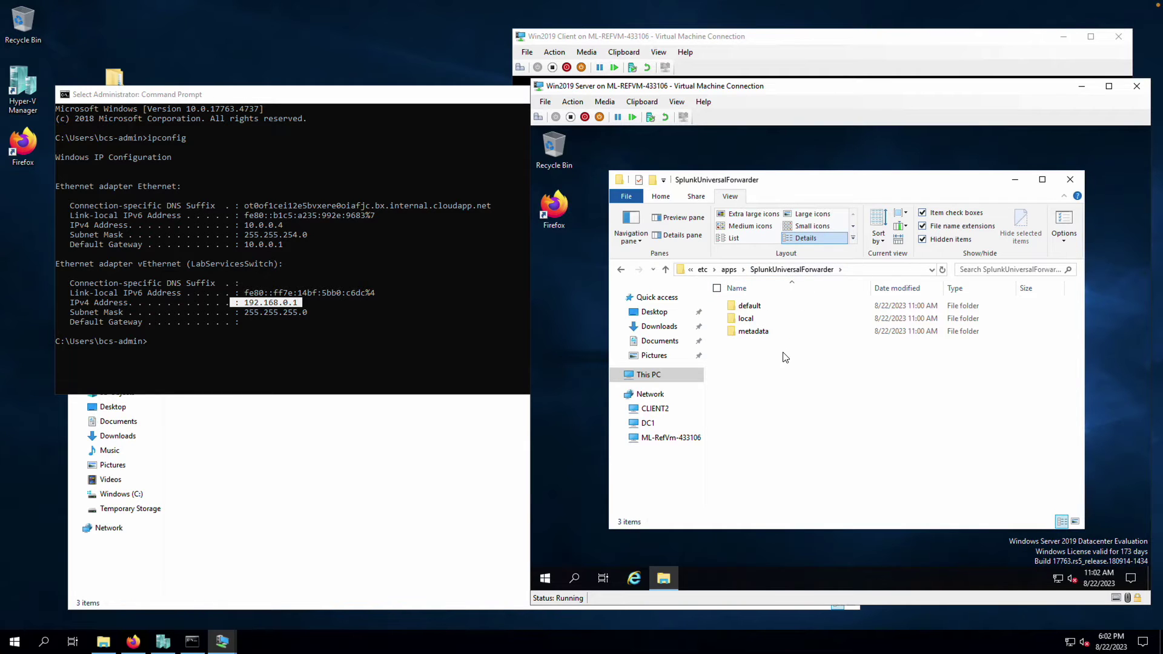
double_click(745, 321)
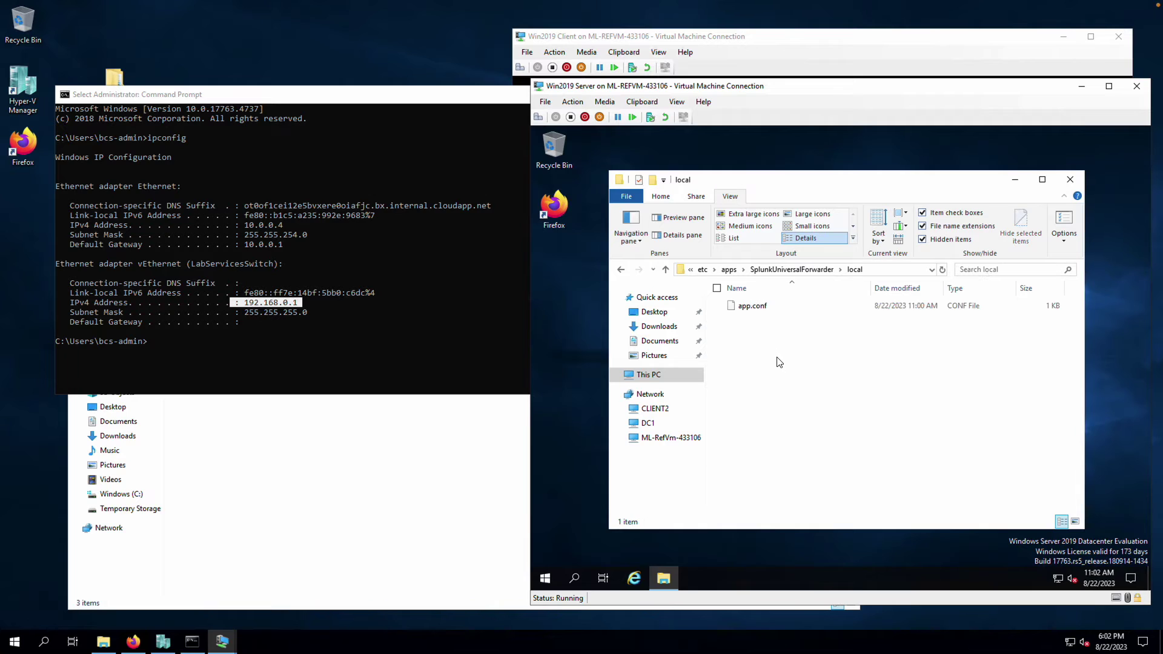
key("ctrl+v")
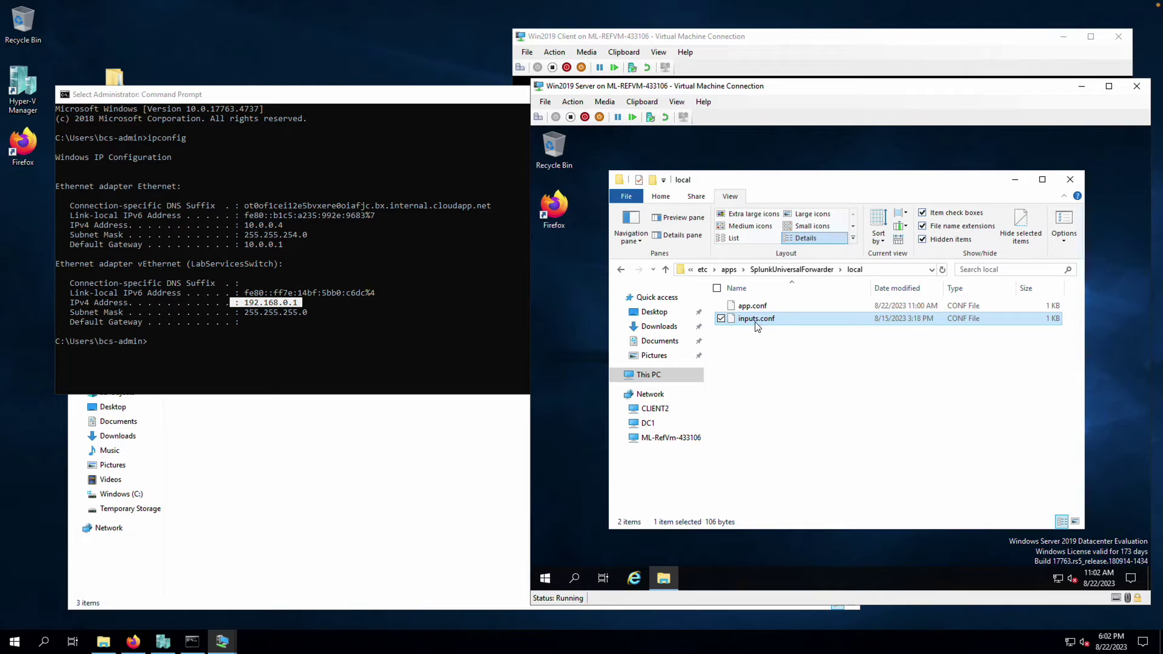
left_click(786, 353)
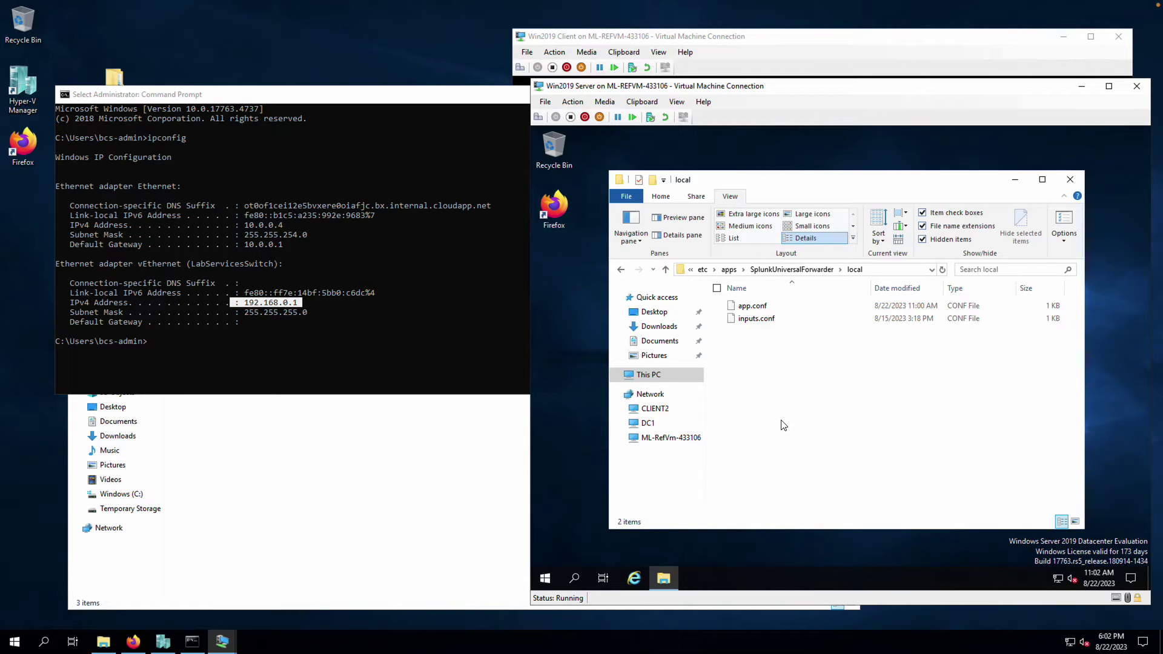
Search the Start menu for 'firewall' and launch Windows Defender Firewall with Advanced Security
left_click(547, 579)
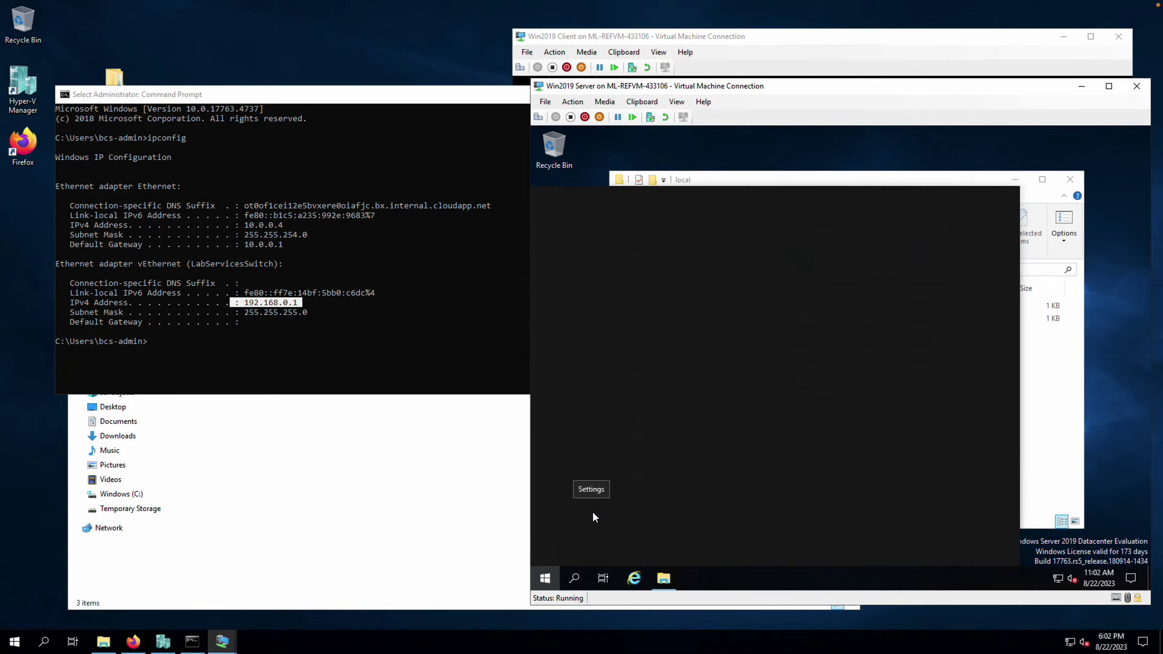
type("firewall")
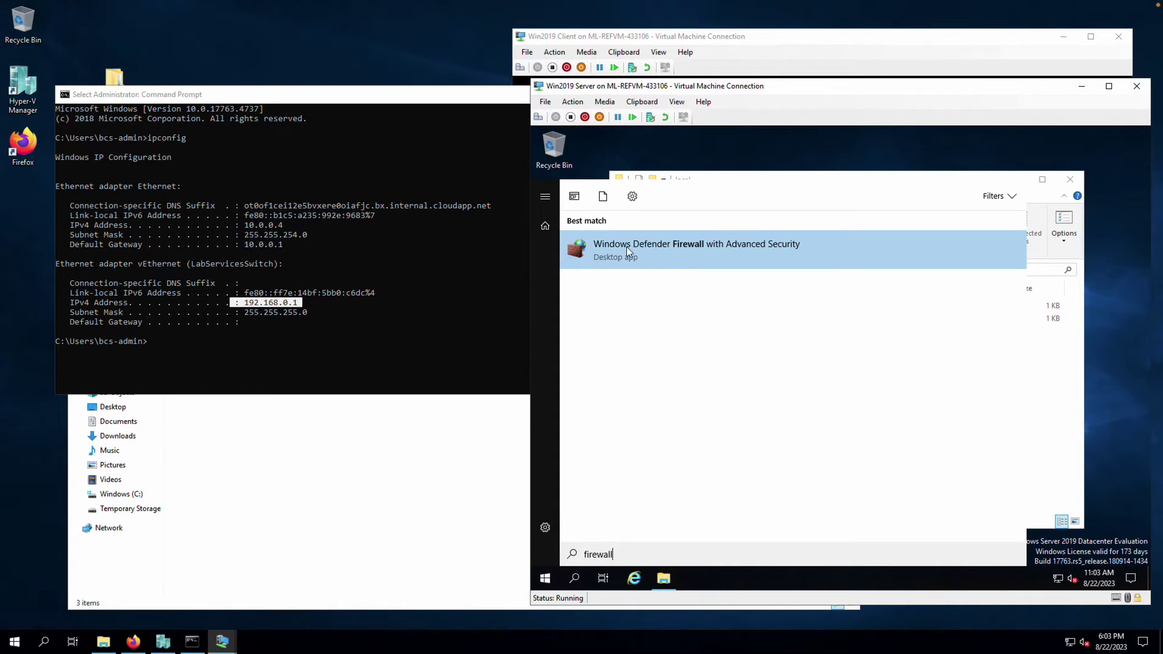
left_click(700, 251)
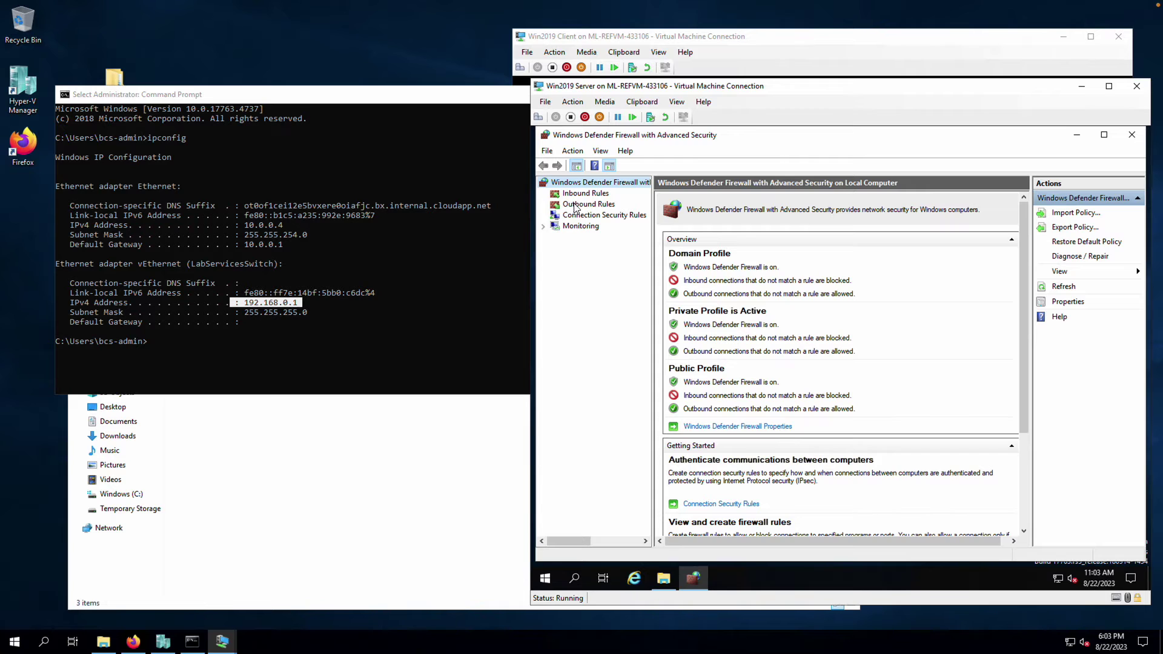
Begin a Program-type outbound rule and bring up the program path file picker
left_click(596, 206)
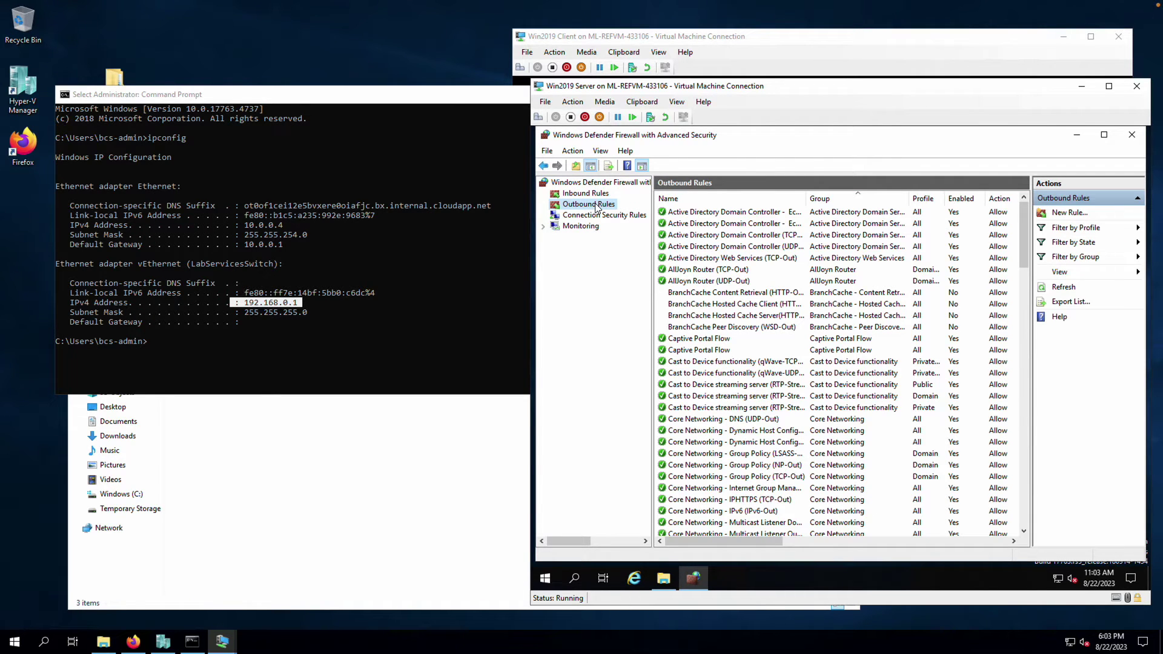
right_click(597, 205)
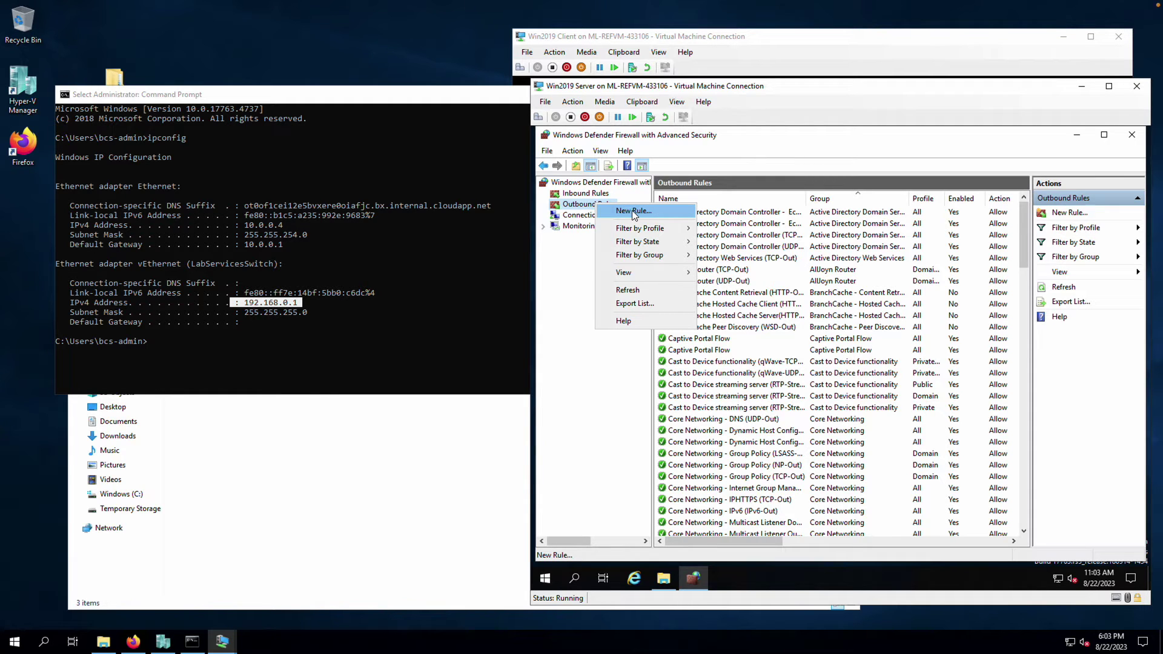
left_click(632, 210)
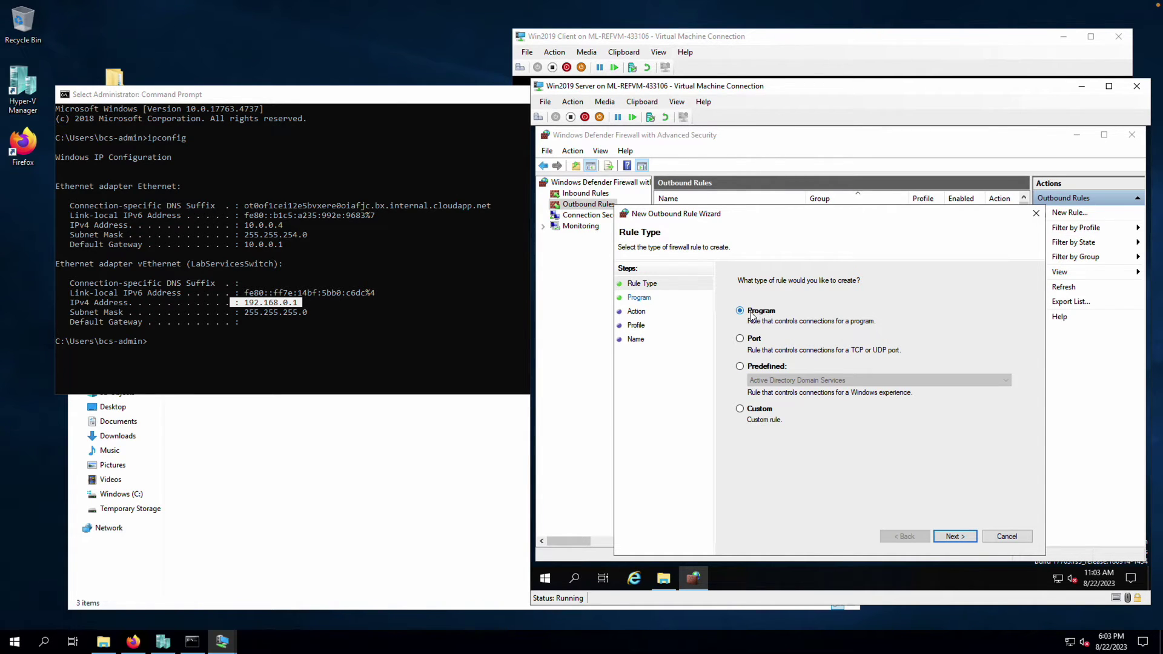
left_click(957, 537)
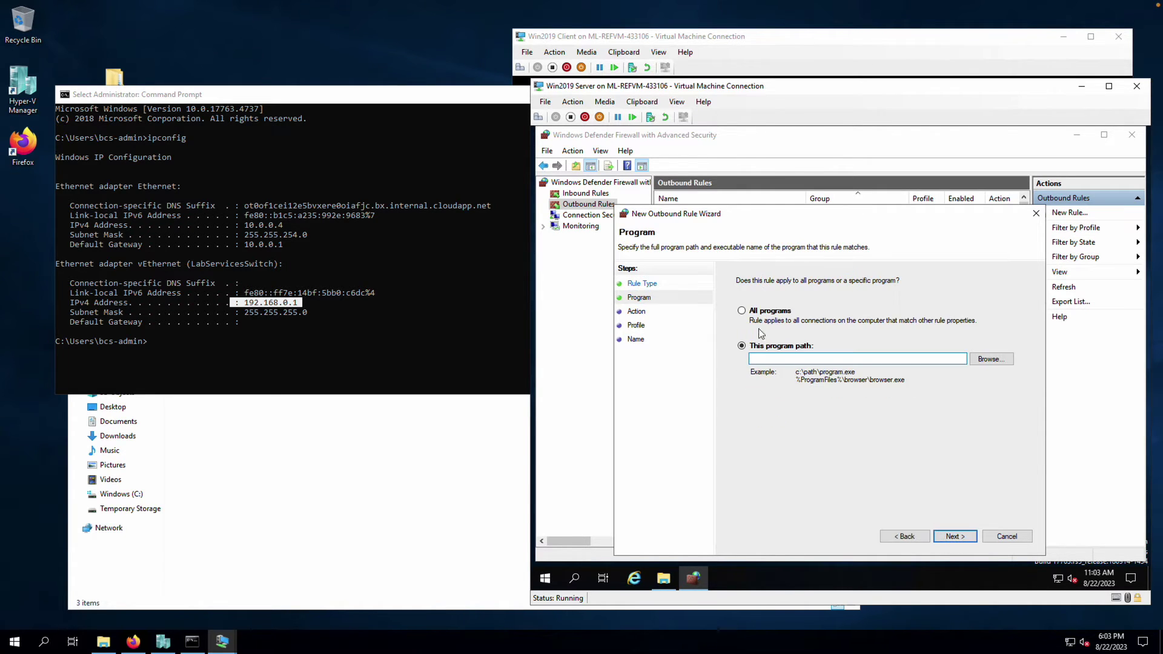
left_click(991, 359)
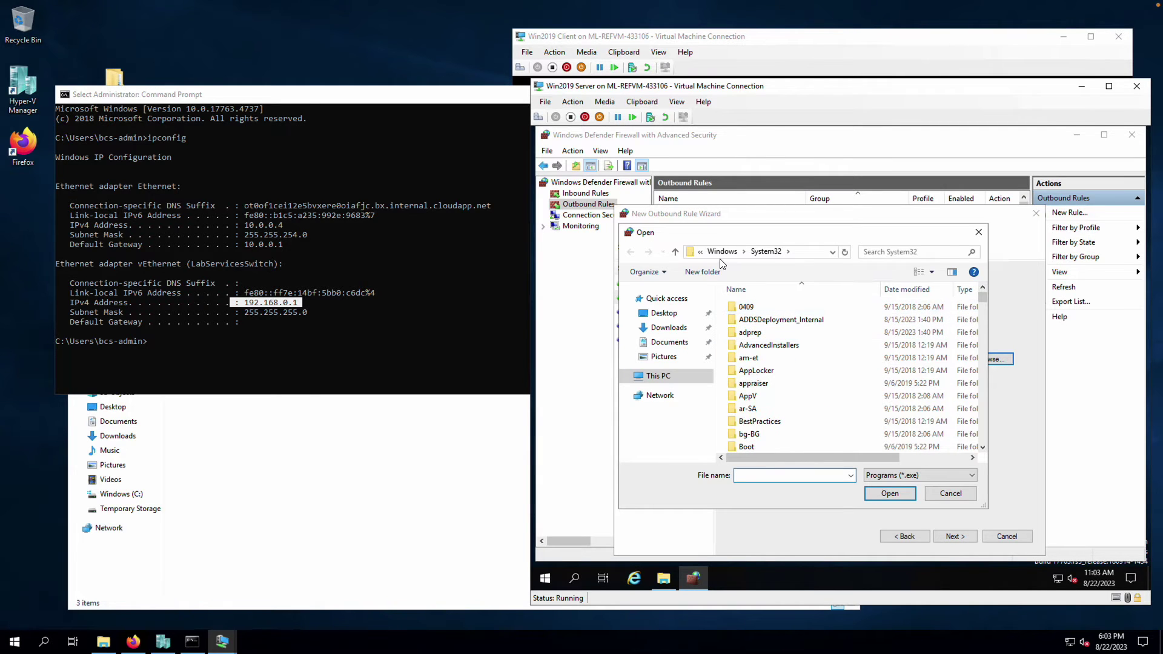
Pick C:\Program Files\SplunkUniversalForwarder\bin\splunkd.exe as the rule's program
left_click(684, 375)
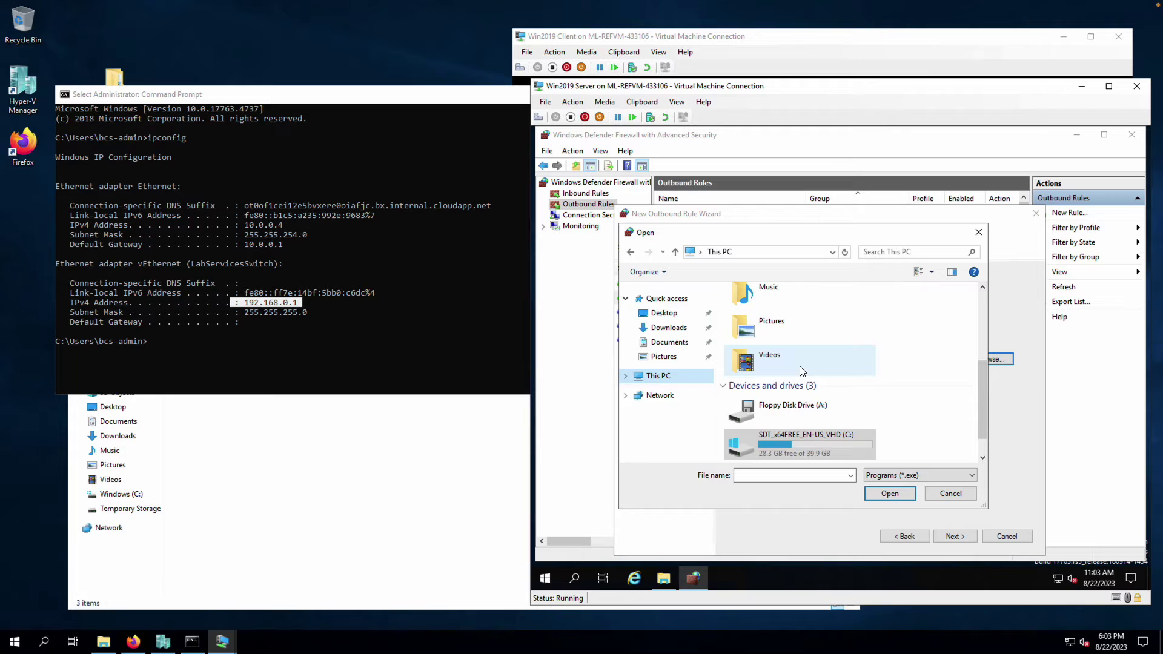
left_click(789, 446)
double_click(789, 446)
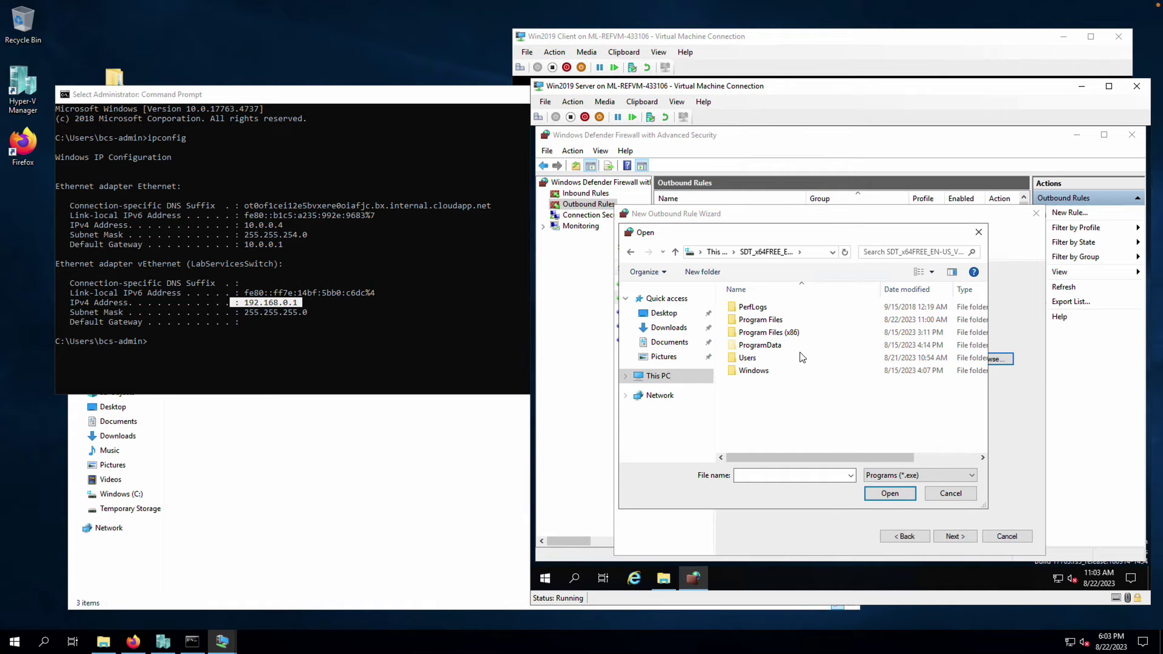
double_click(770, 321)
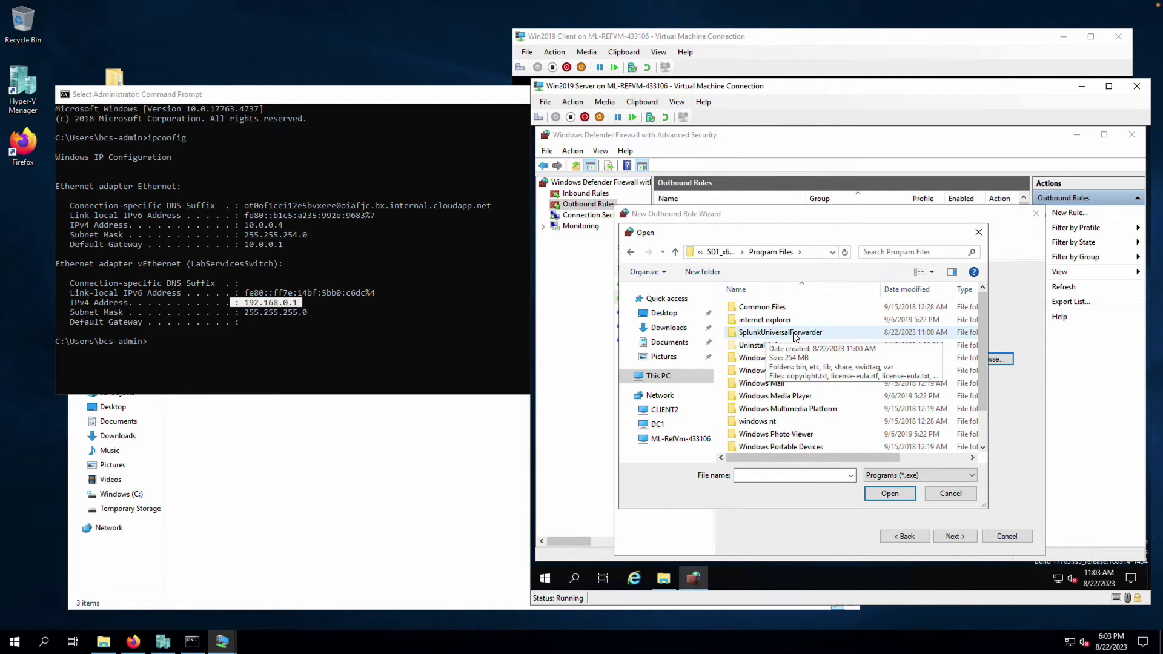
double_click(796, 335)
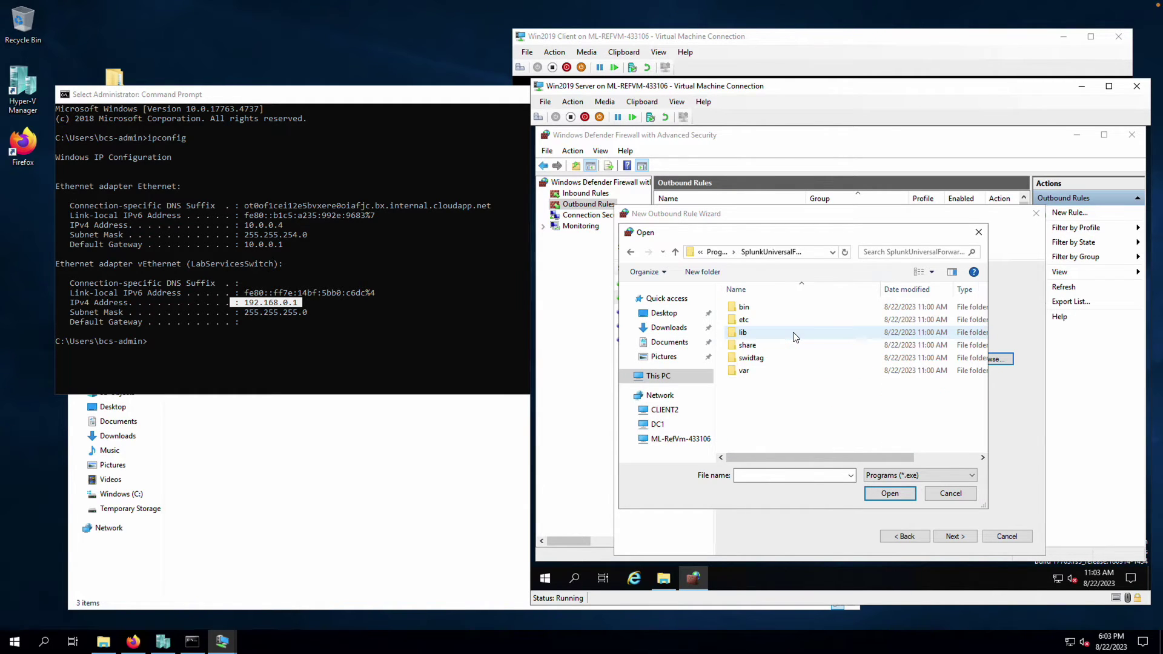
double_click(750, 309)
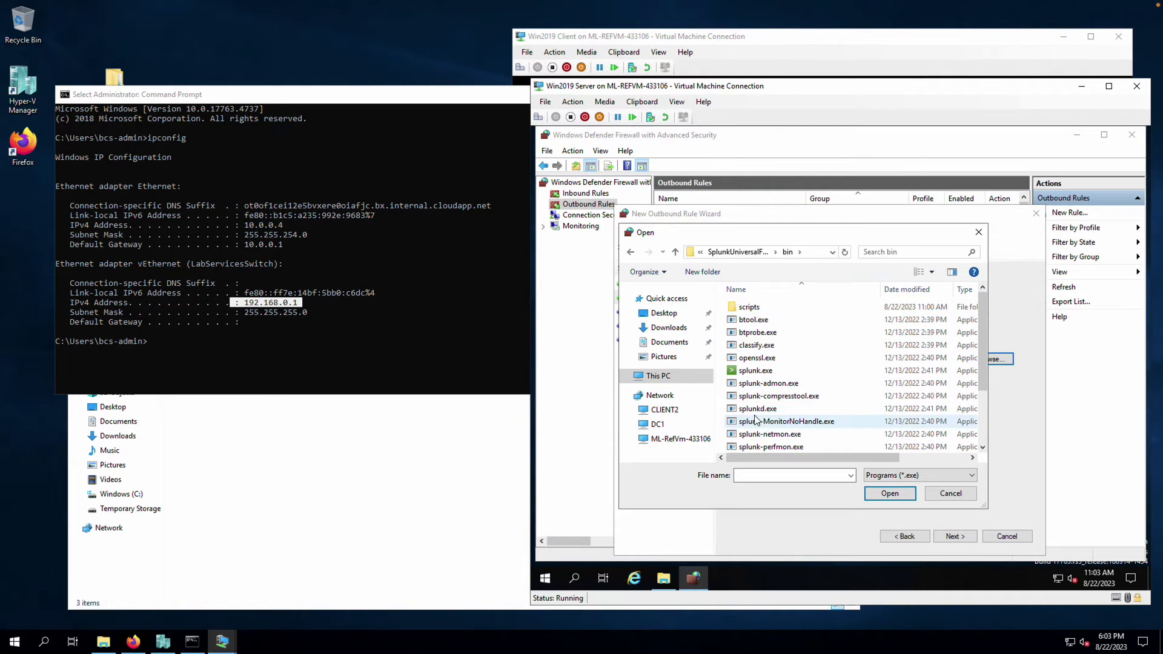
left_click(797, 410)
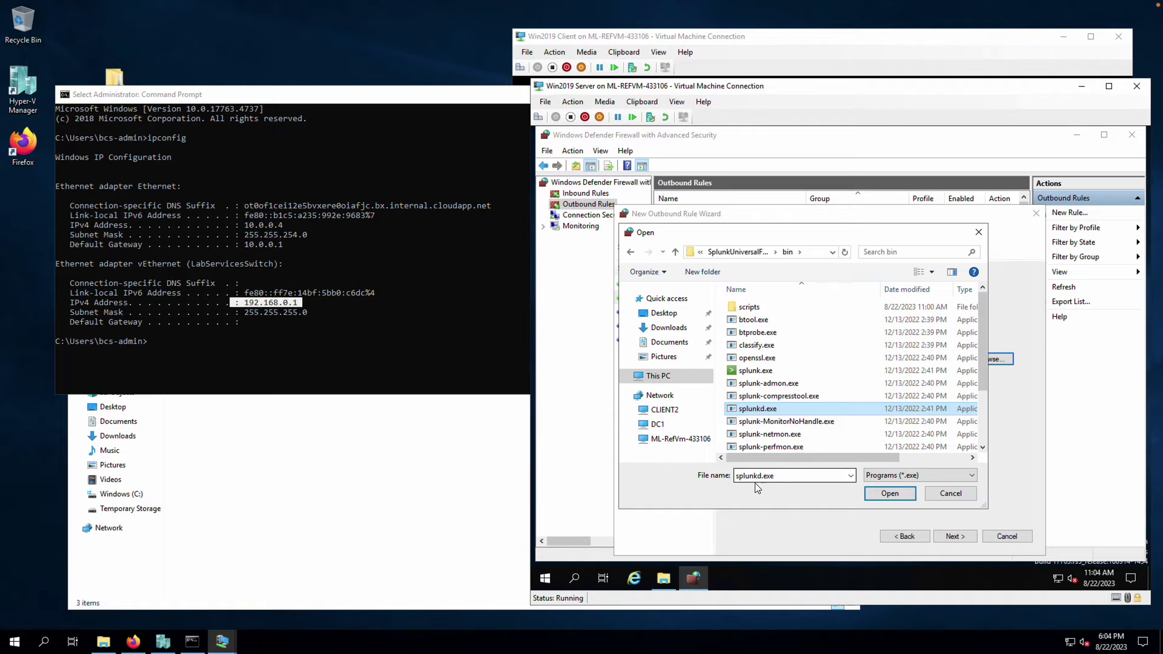
left_click(888, 493)
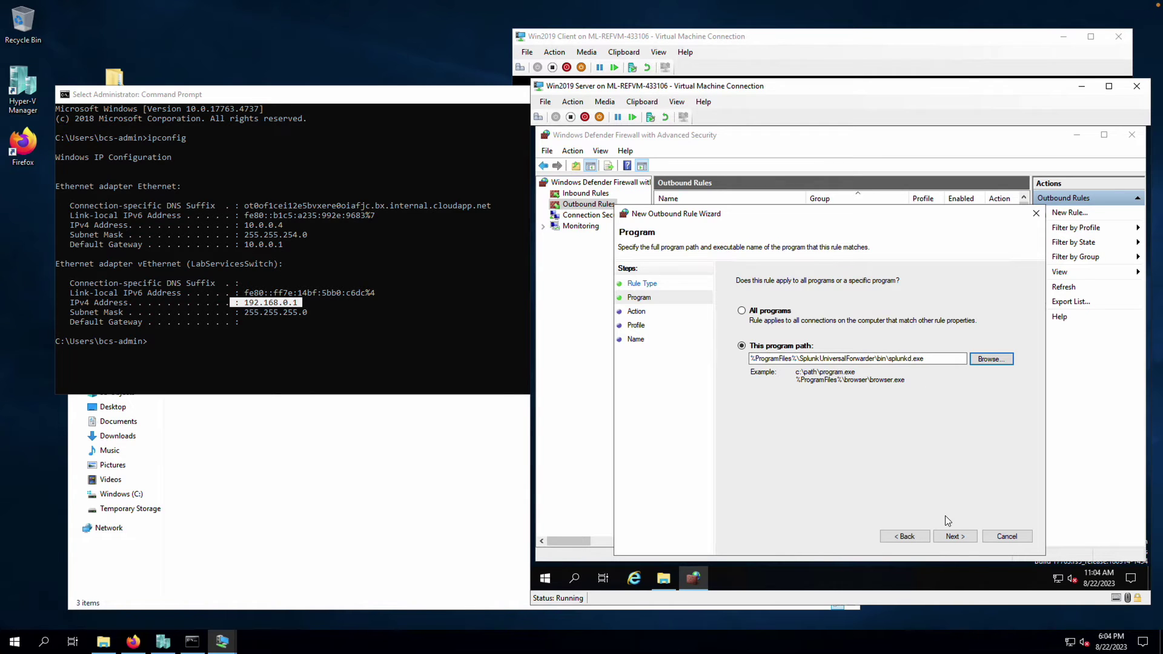
Allow the connection on Domain, Private and Public profiles and name the rule 'Splunk outbound'
left_click(954, 536)
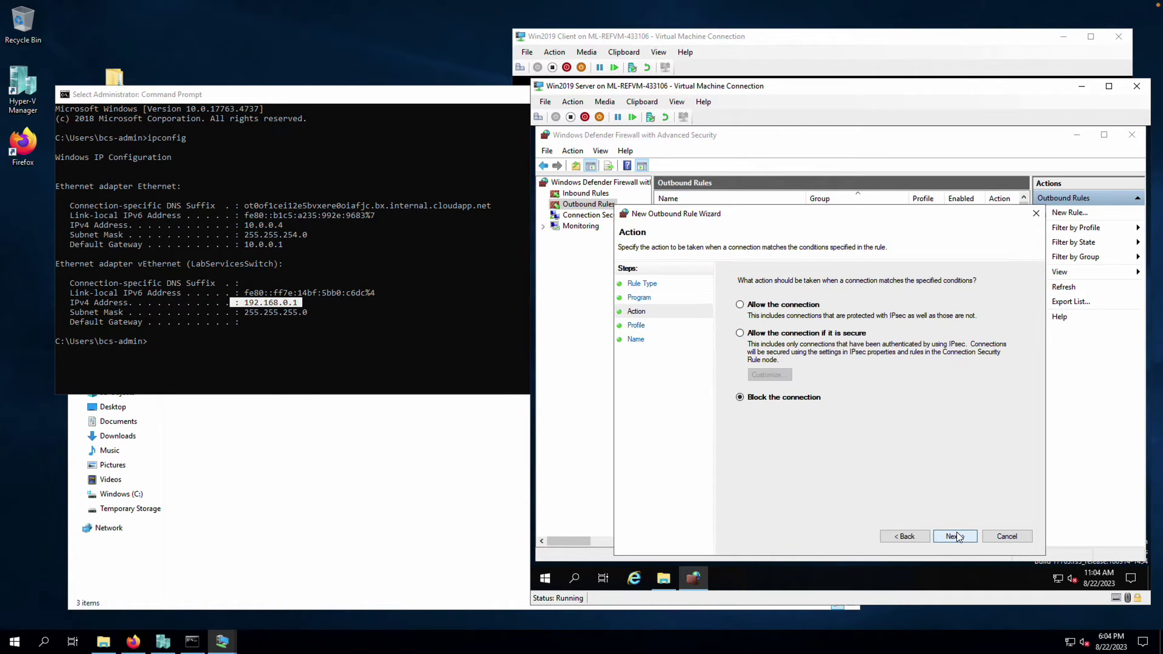
left_click(741, 305)
left_click(966, 537)
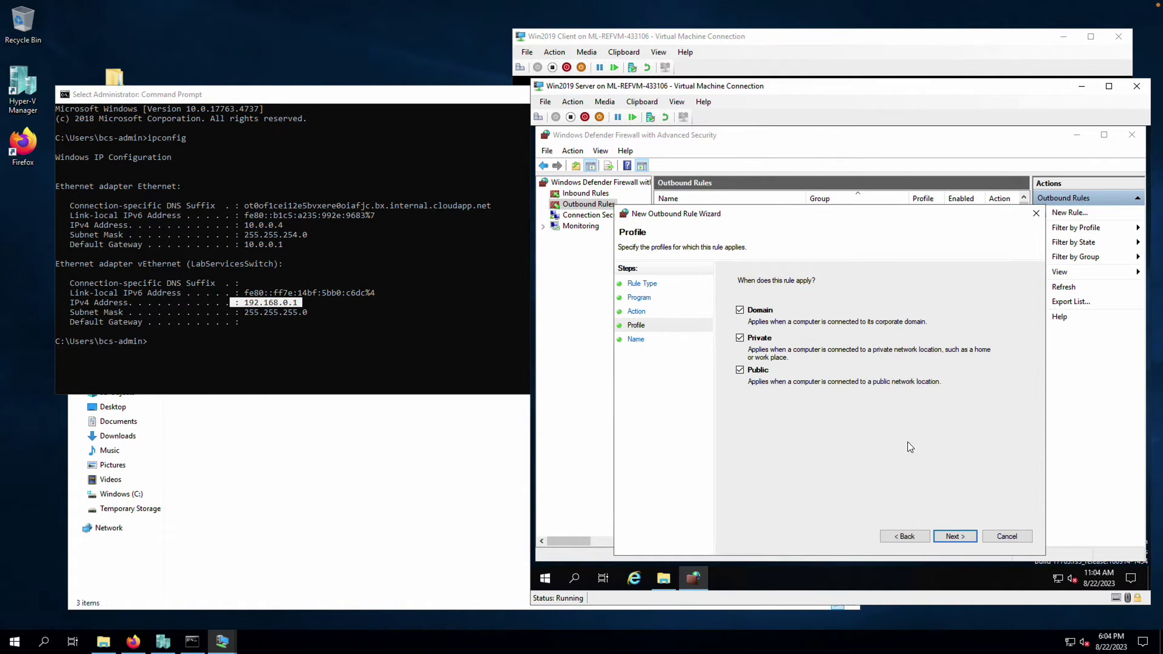
left_click(957, 535)
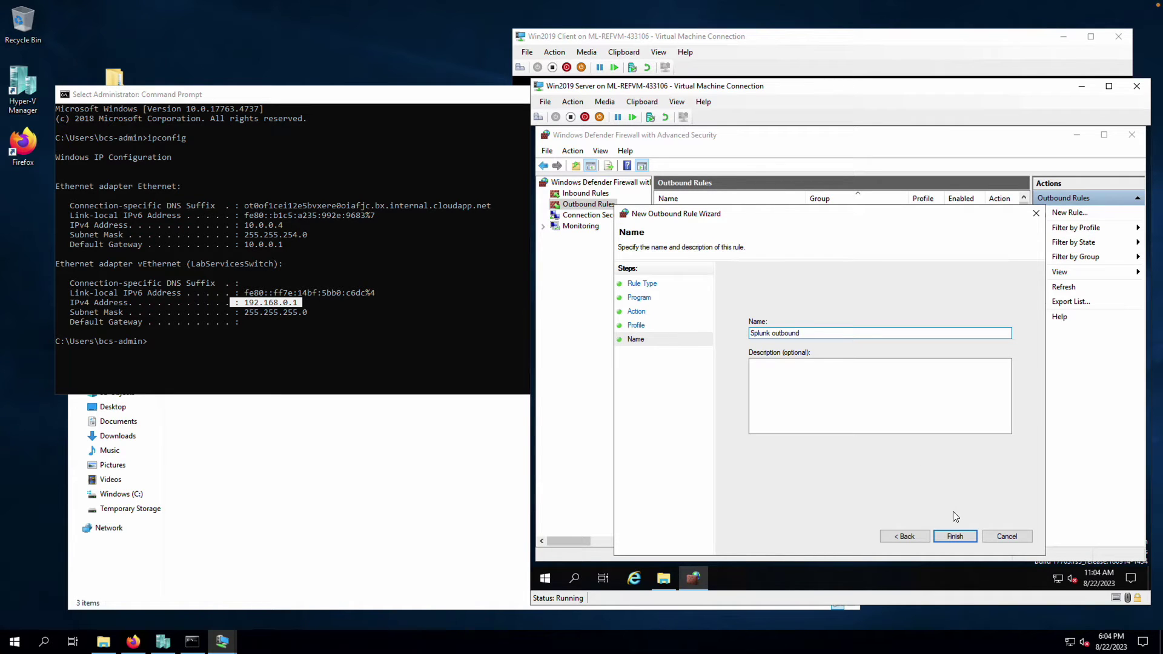
left_click(955, 536)
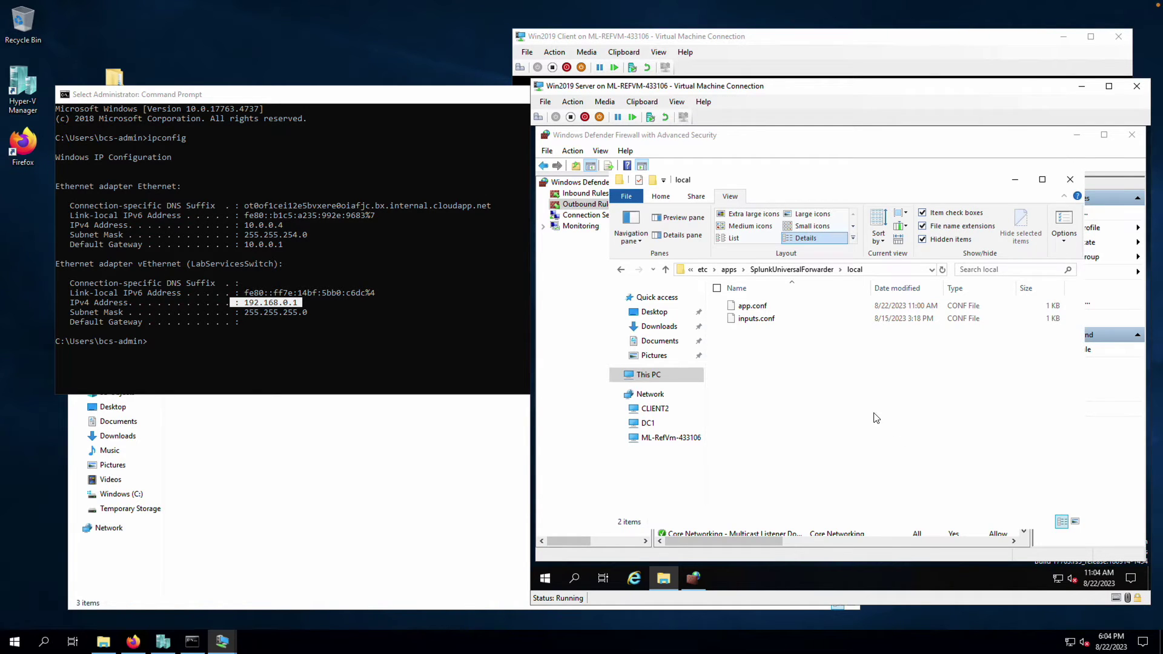
Open Task Manager's Services list and select SplunkForwarder, running under PID 3184
right_click(891, 569)
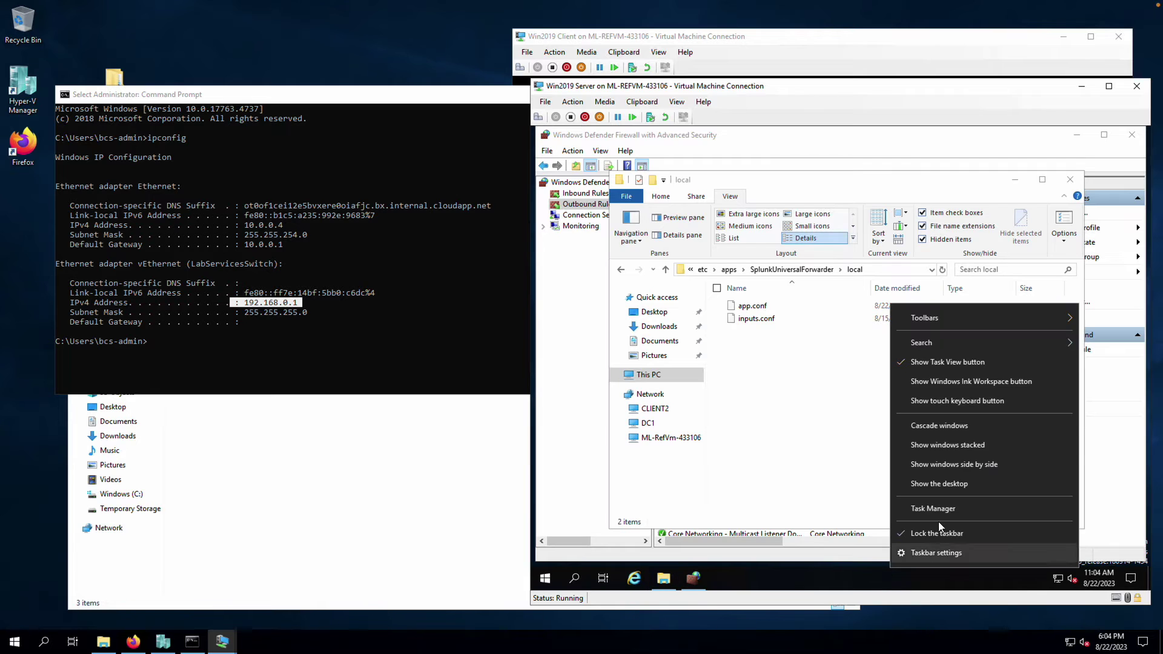
left_click(929, 509)
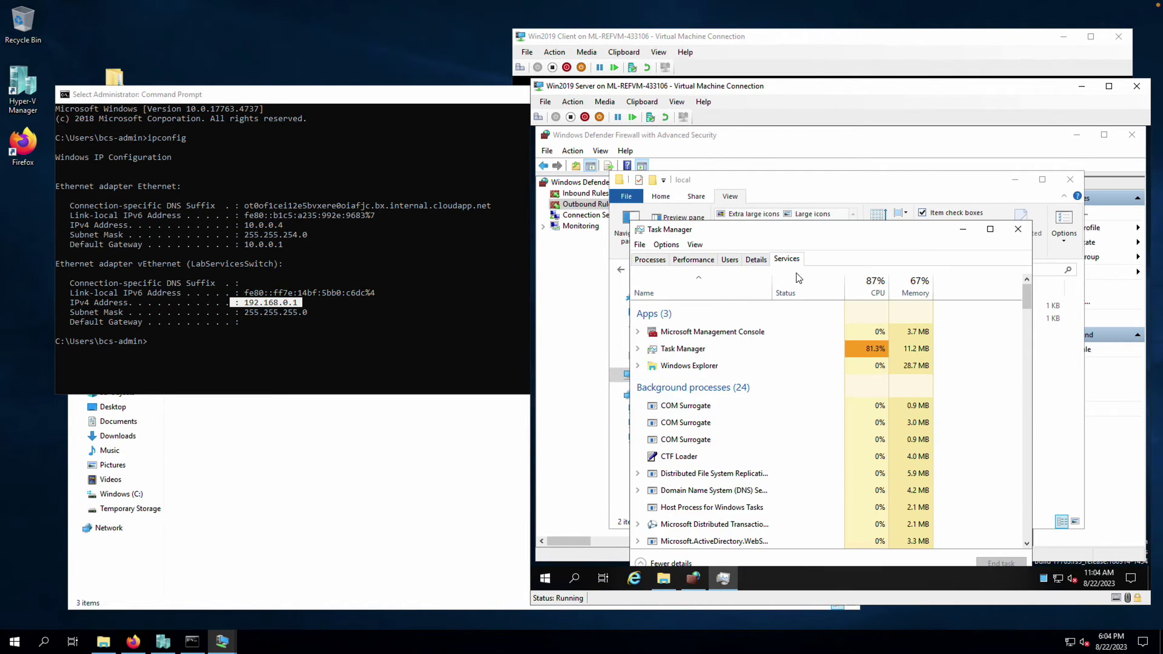
left_click(786, 259)
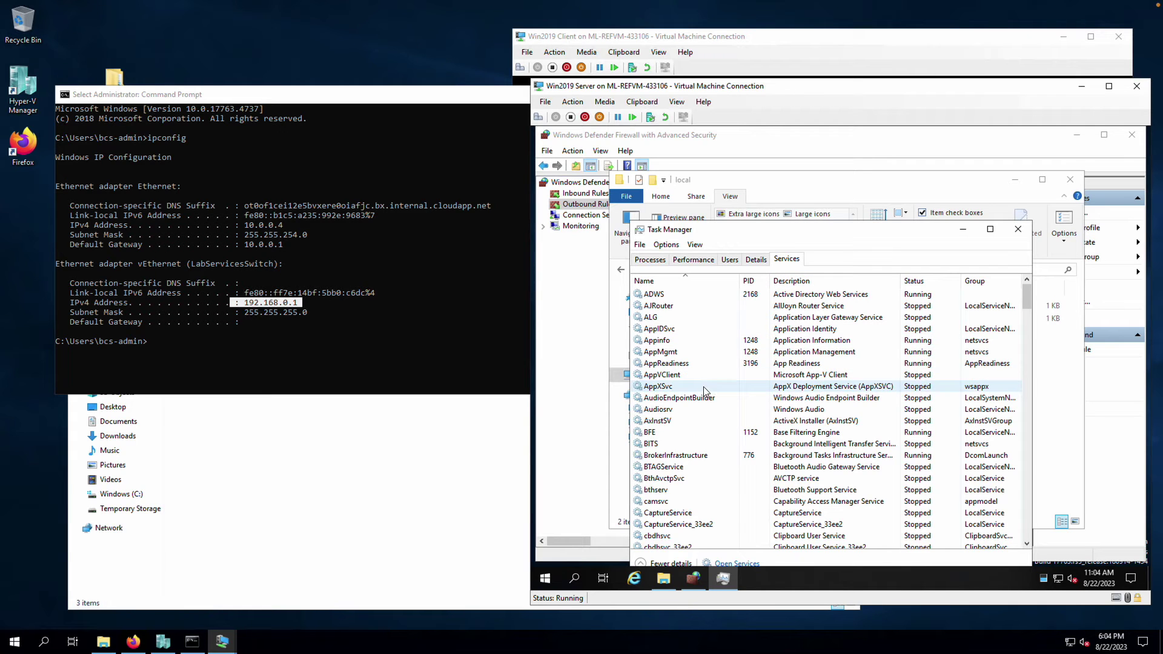
scroll(704, 386, "down", 1)
key("s")
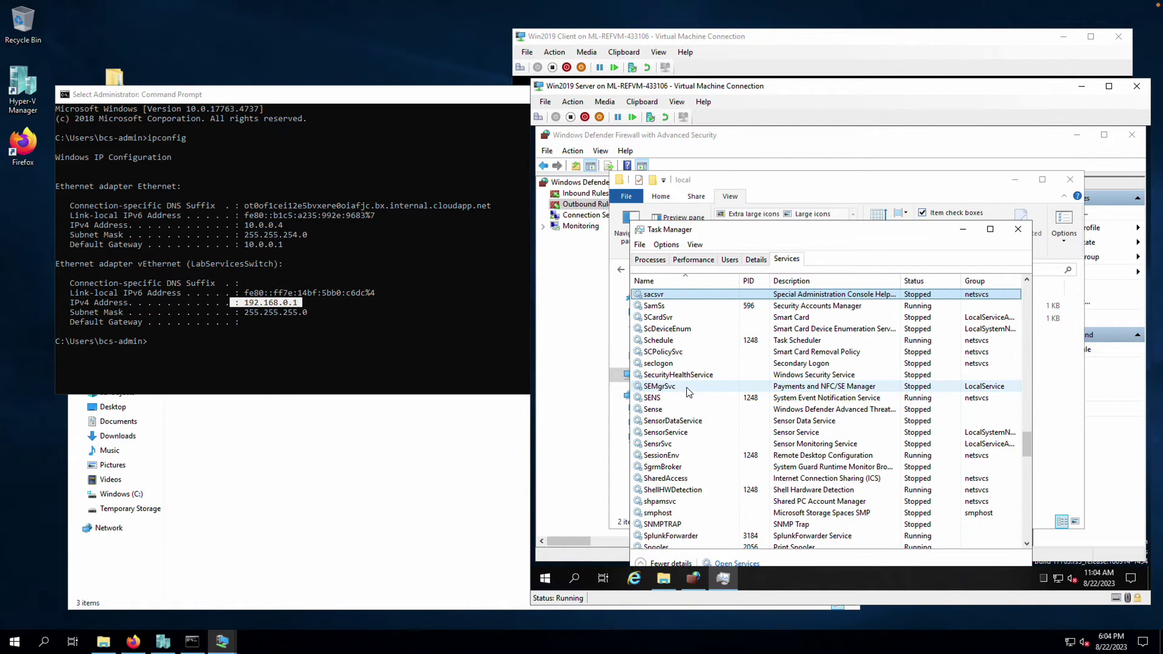
scroll(691, 478, "down", 2)
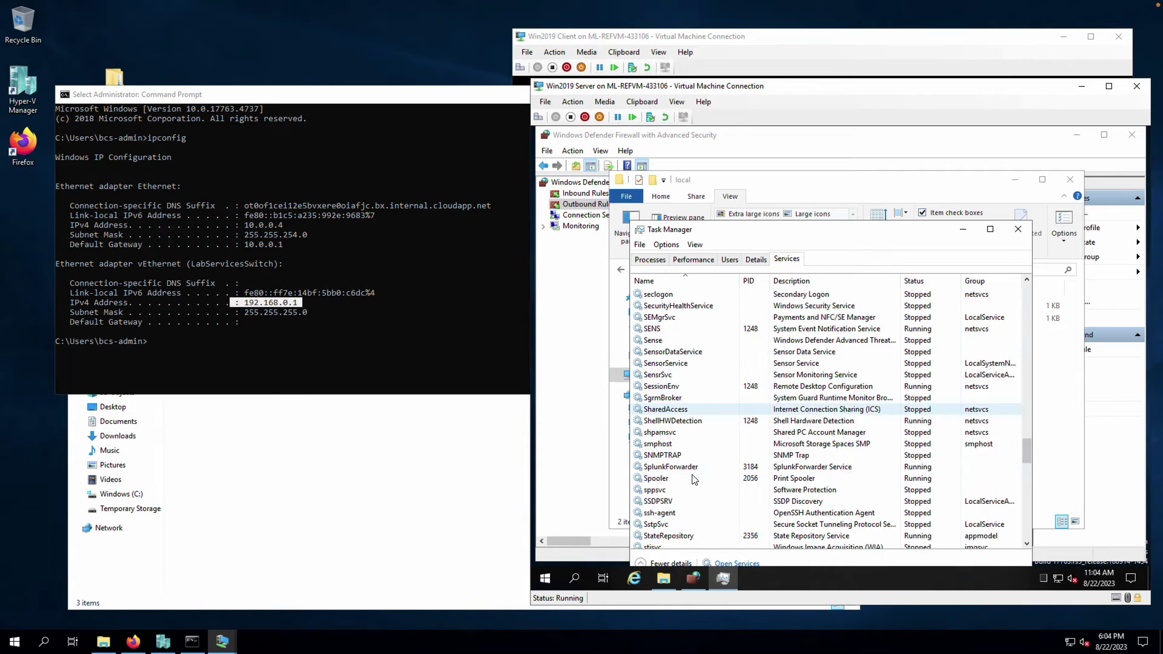
scroll(694, 480, "down", 4)
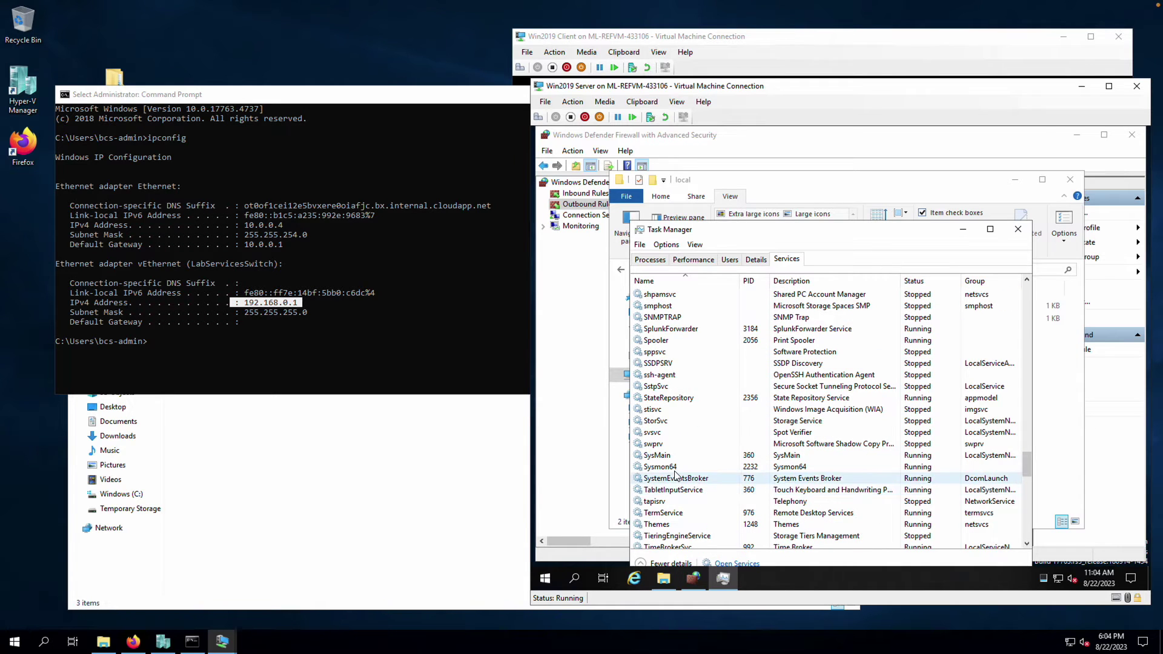
left_click(677, 478)
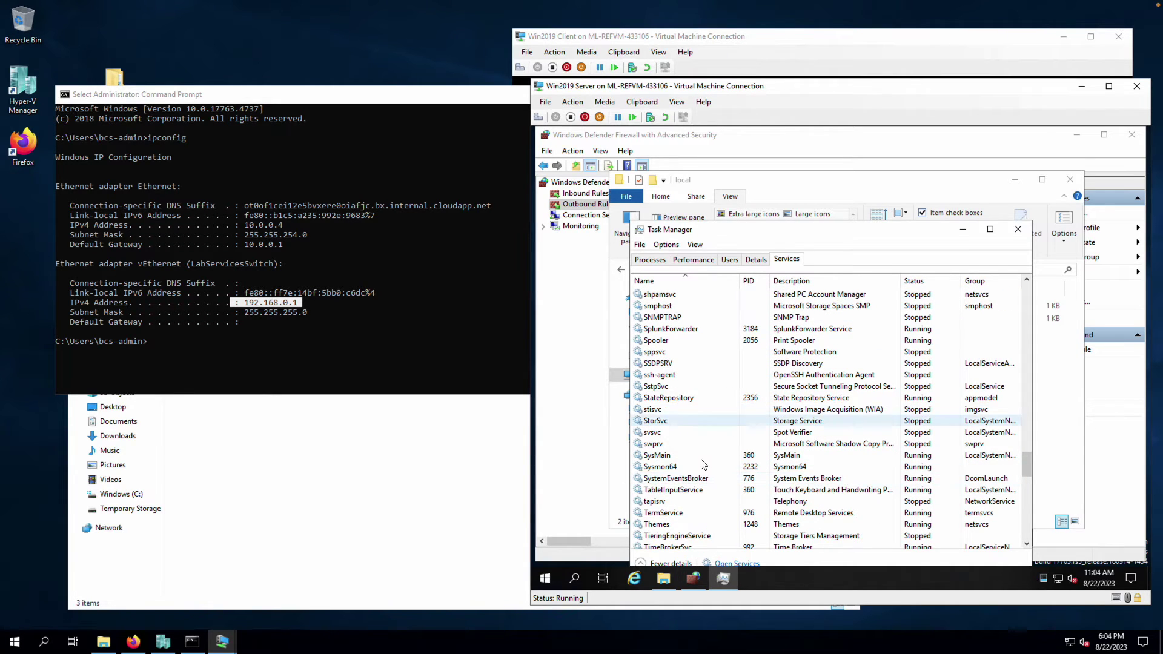
left_click(694, 332)
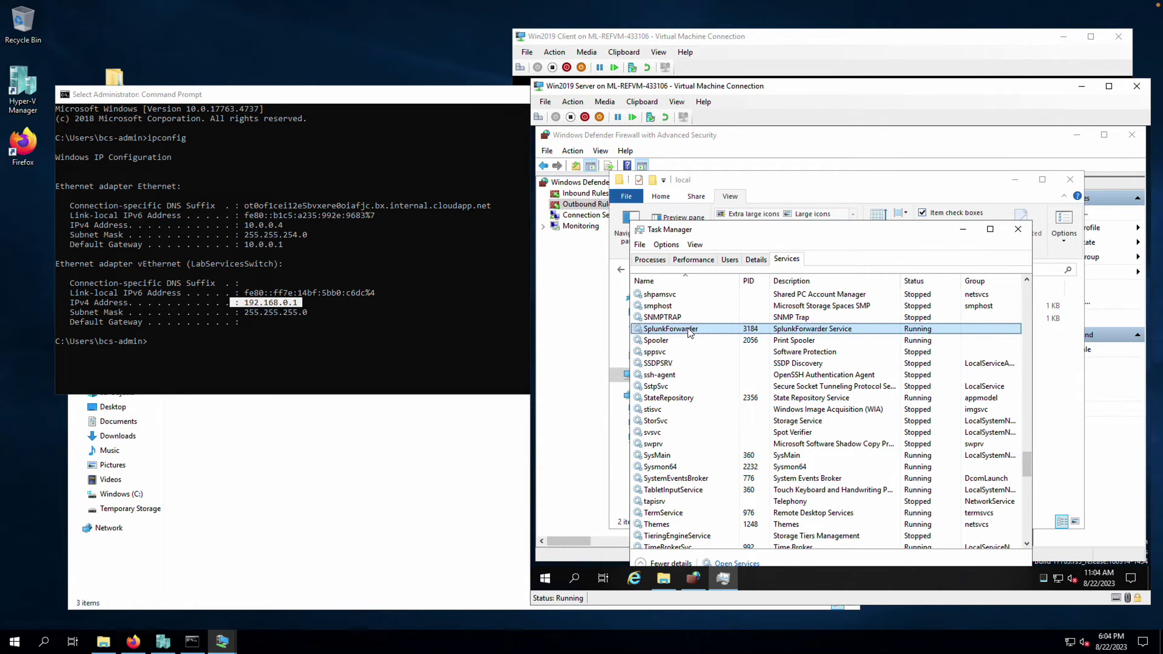
Stop the SplunkForwarder service, then start it again so it runs under PID 3944
right_click(709, 331)
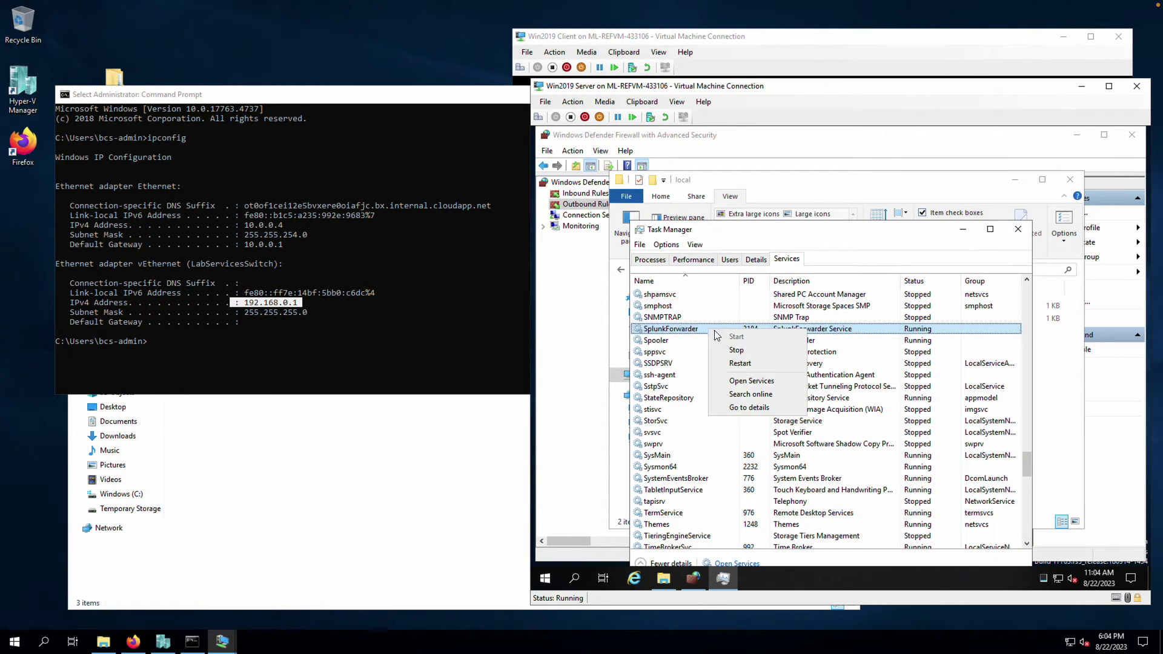
left_click(737, 353)
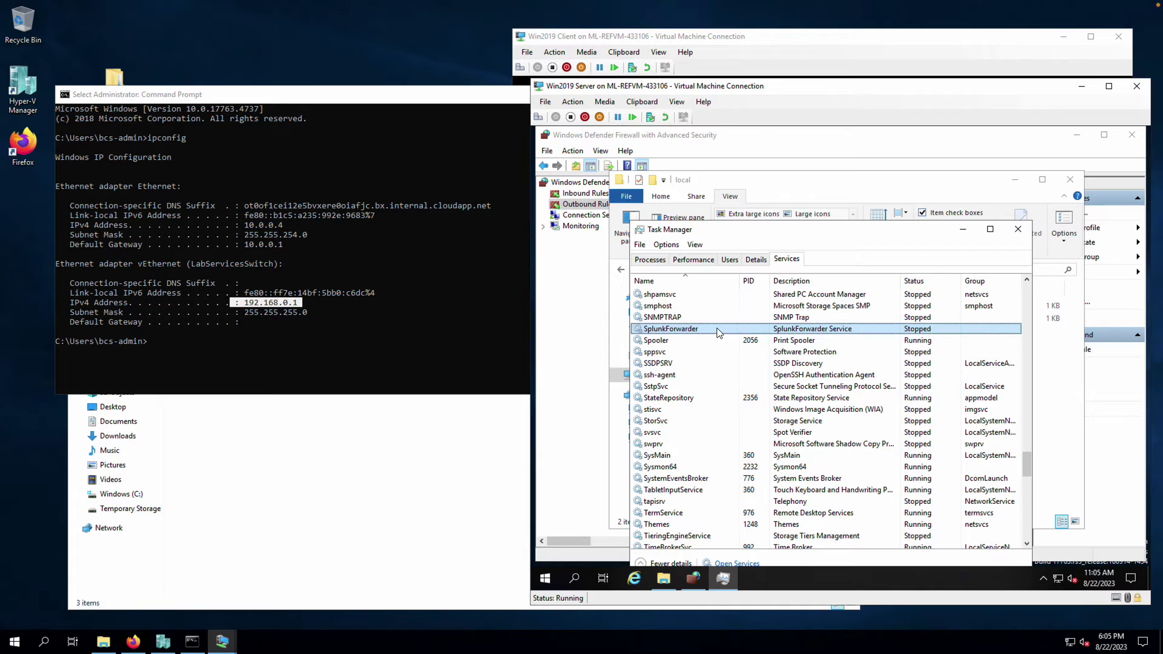
right_click(718, 332)
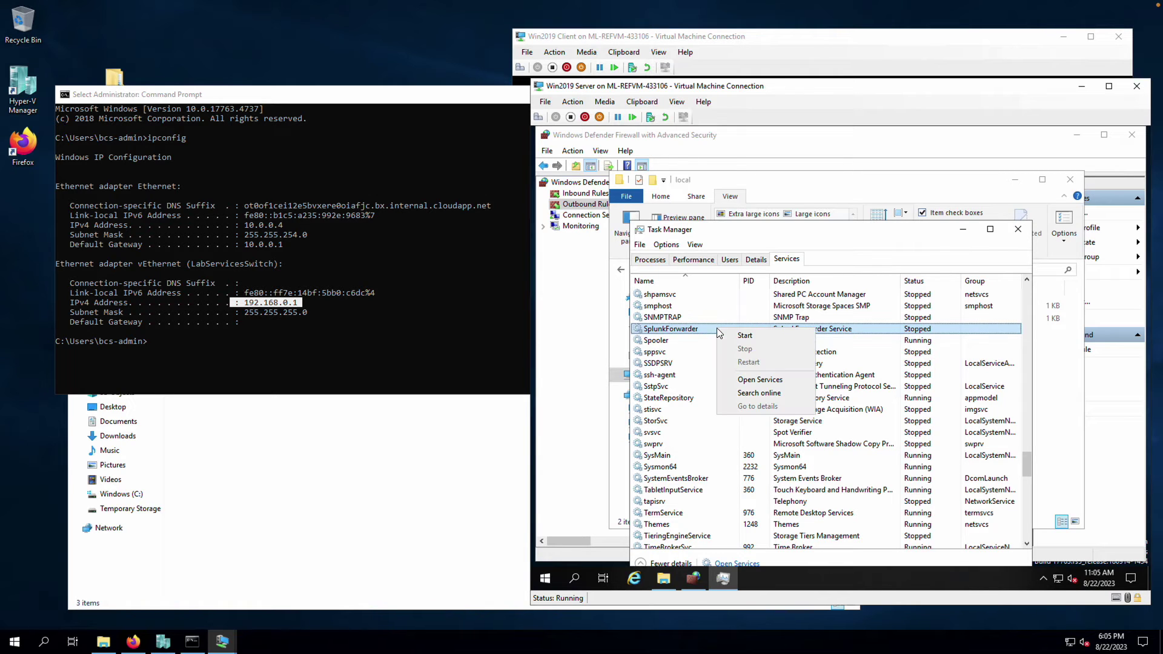
left_click(743, 337)
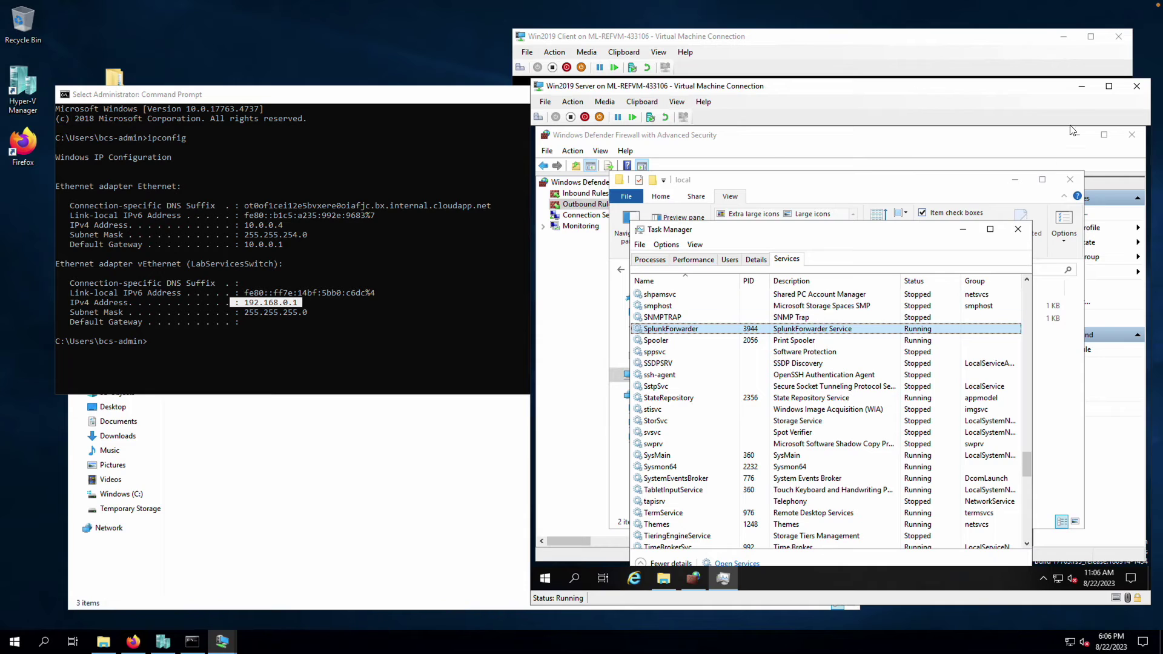
Switch to the client VM and sign in with the account password
left_click(1078, 89)
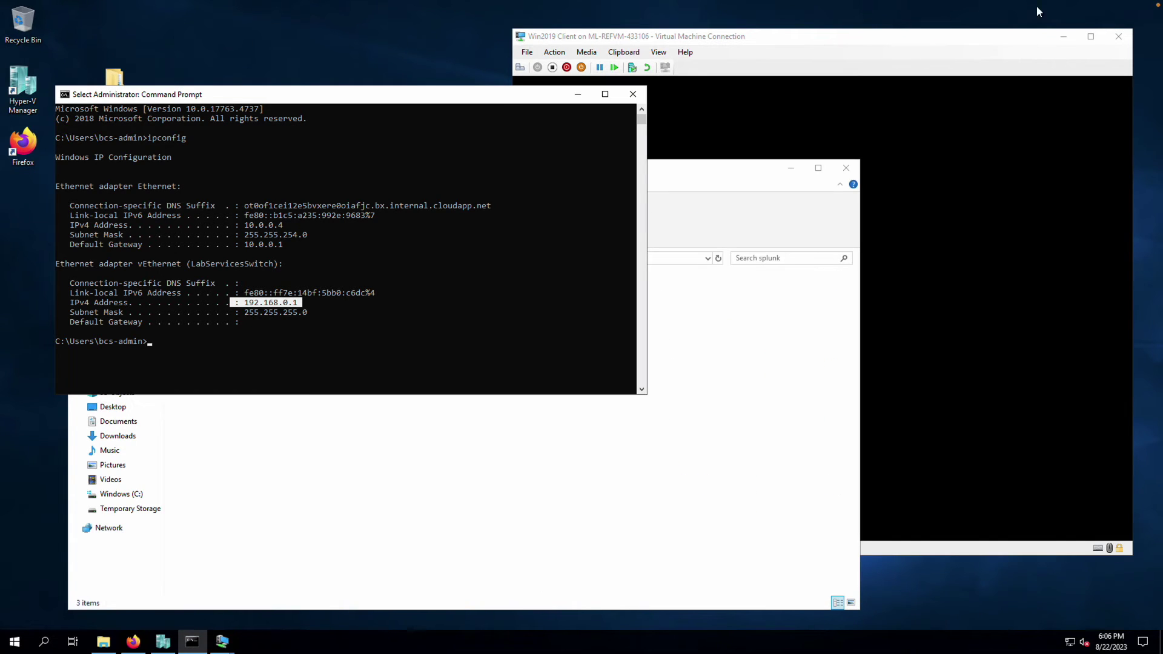
left_click(778, 38)
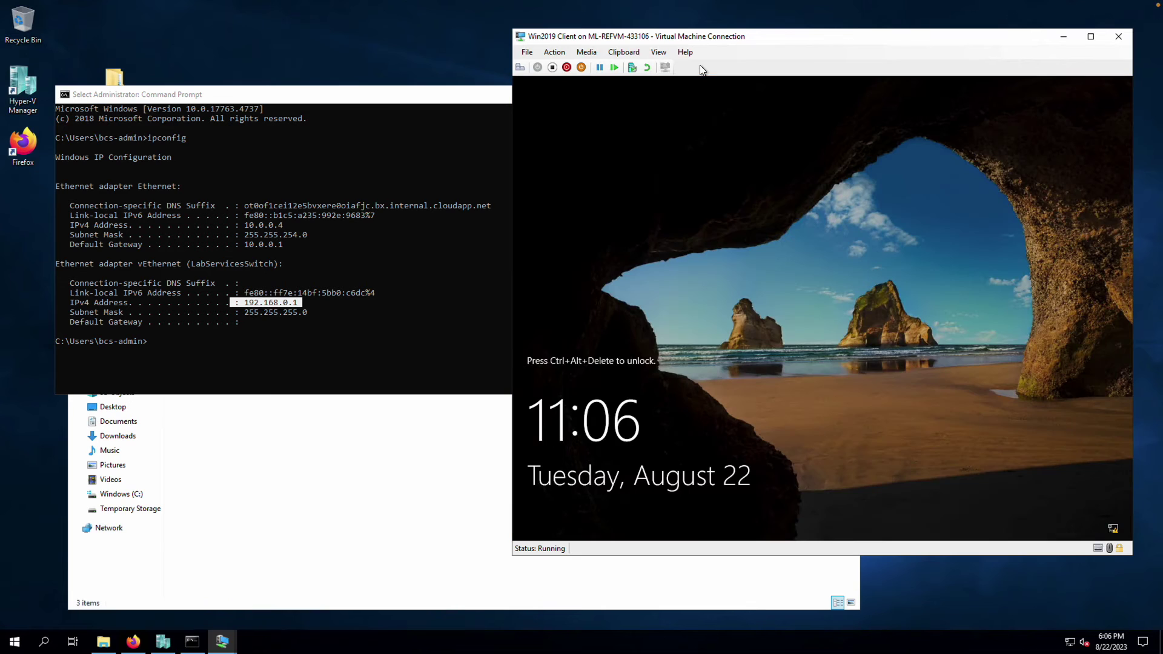
left_click(569, 53)
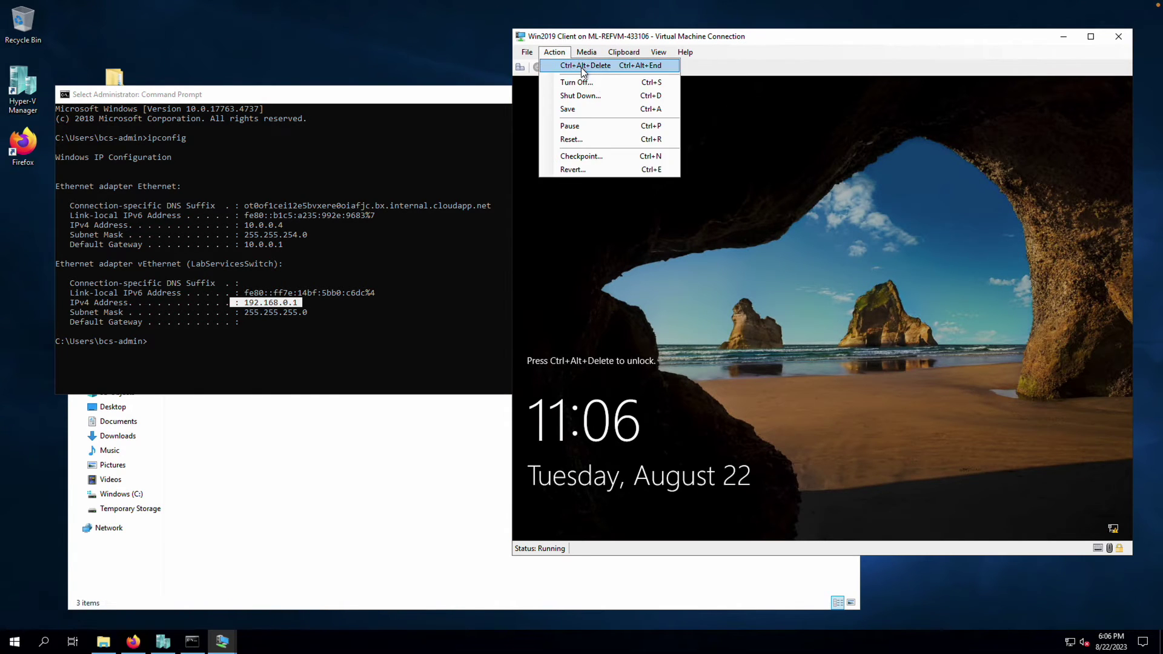
left_click(582, 65)
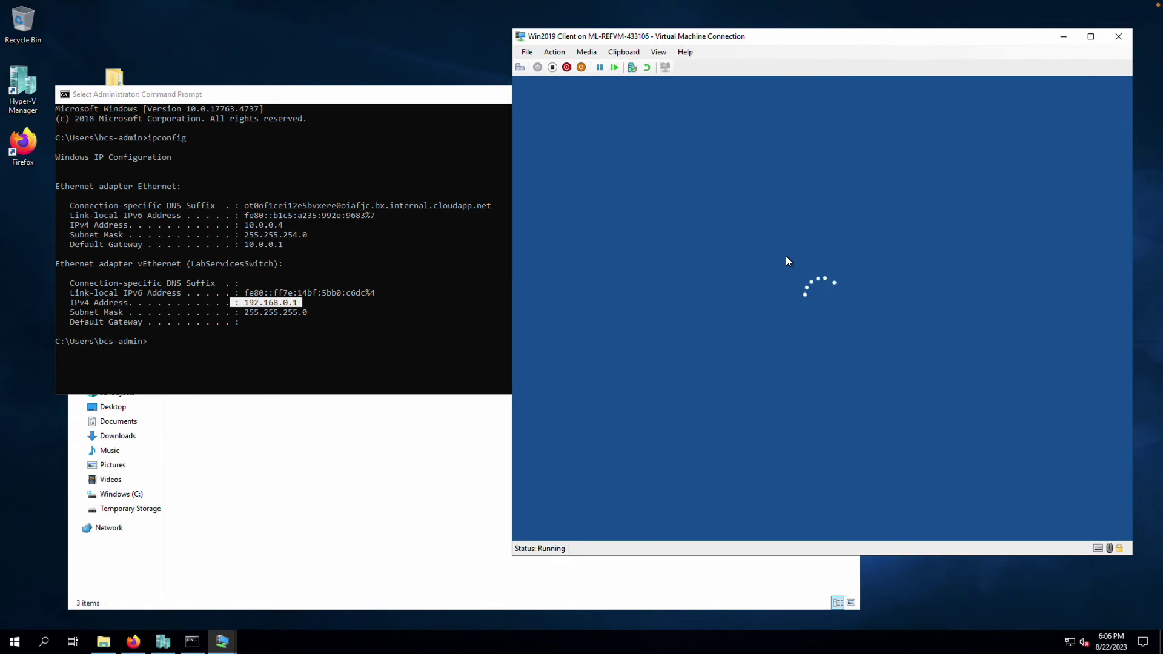
type("••••••")
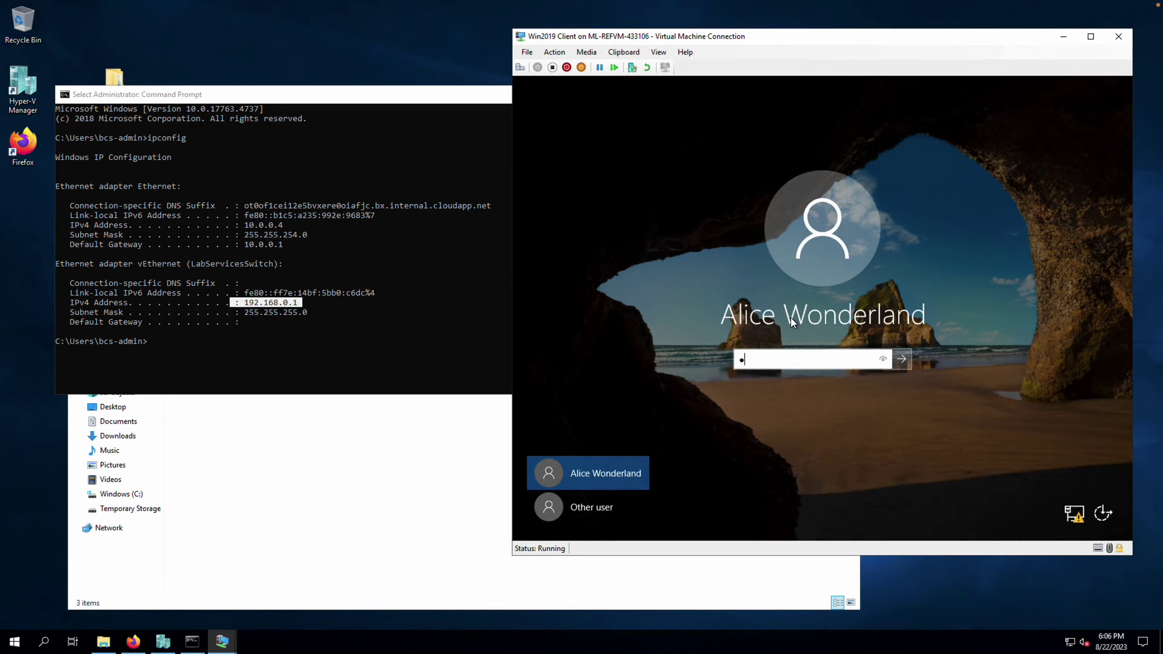
type("••")
key("Return")
Install the forwarder with receiving indexer 192.168.0.1 and open its SplunkUniversalForwarder app folder
left_click(649, 532)
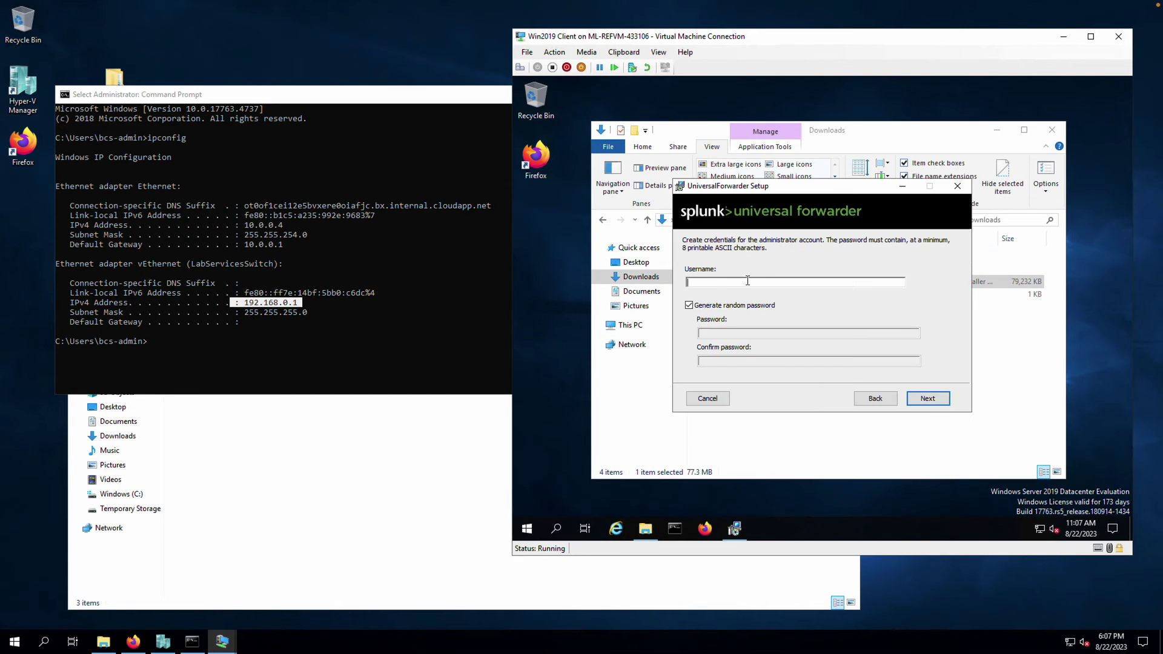
left_click(928, 398)
key("Return")
type("192.168.0.1")
left_click(927, 398)
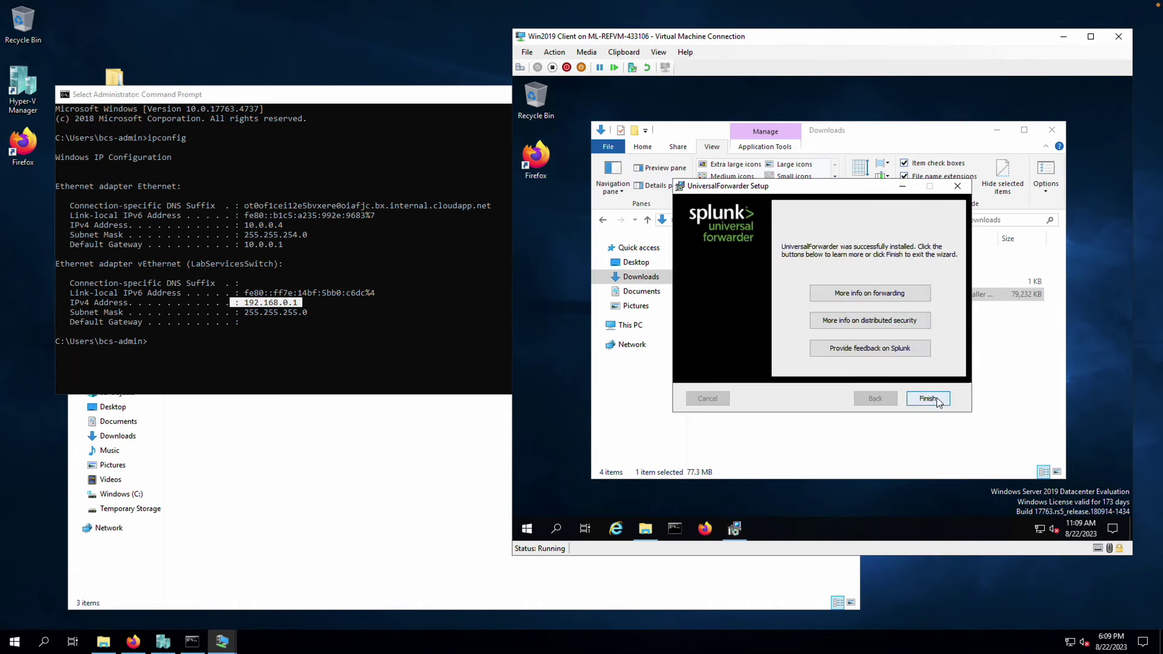
left_click(921, 397)
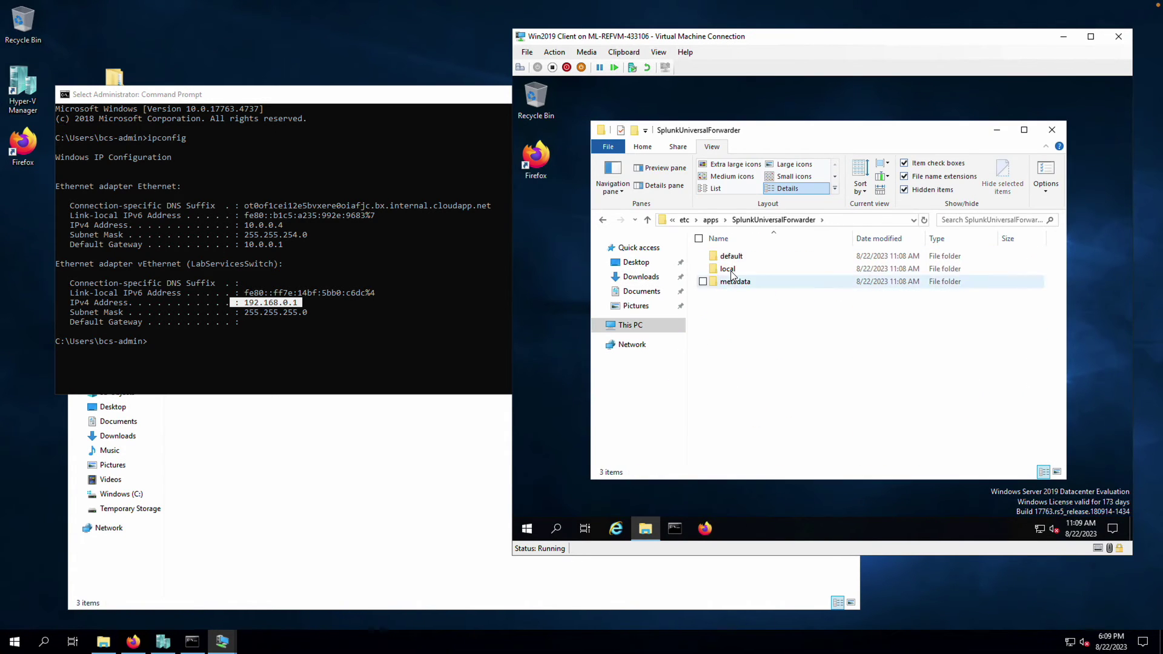
double_click(730, 271)
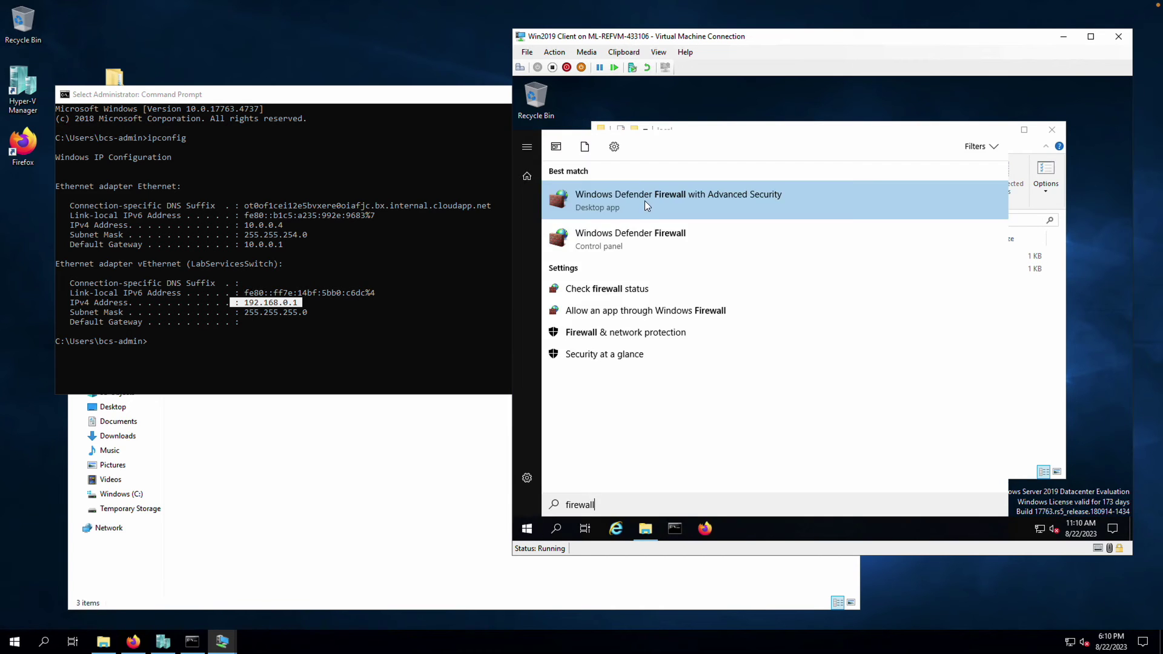
Add a 'Splunk outbound' rule allowing bin\splunkd.exe, then restart SplunkForwarder under PID 3780
left_click(644, 201)
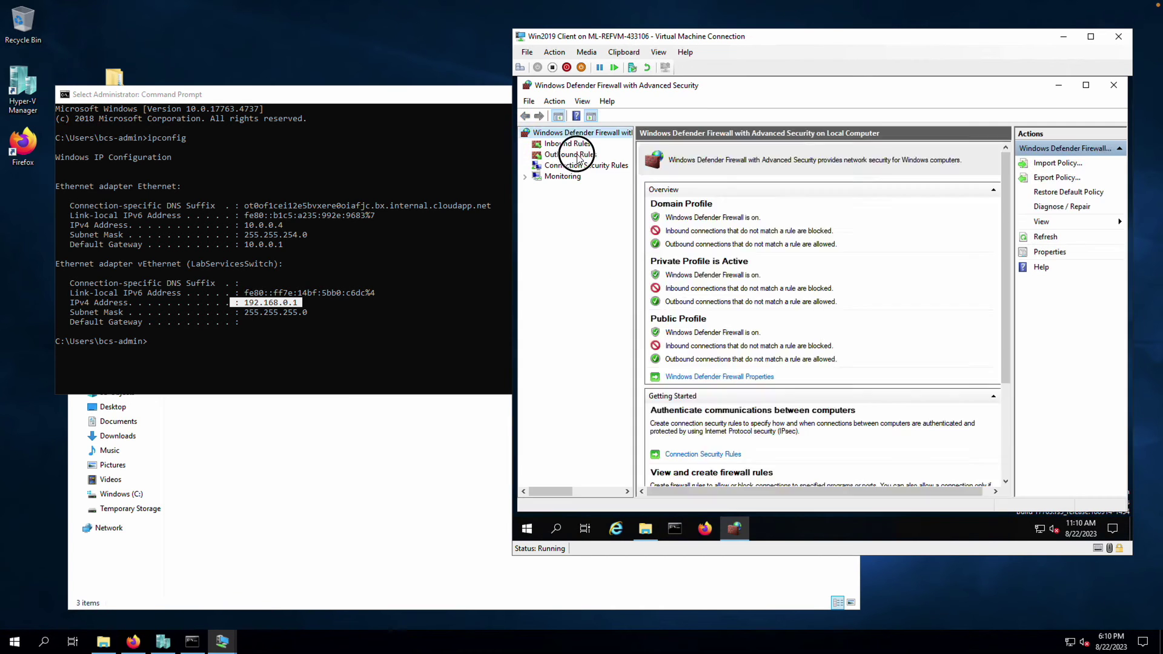
left_click(578, 155)
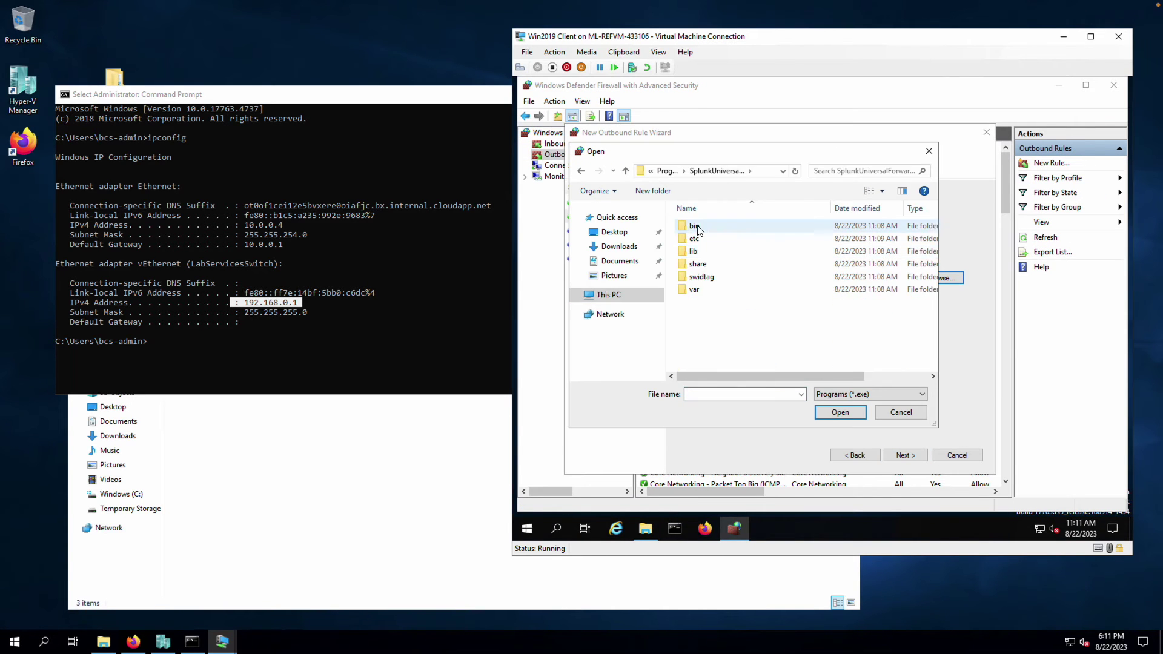
double_click(694, 226)
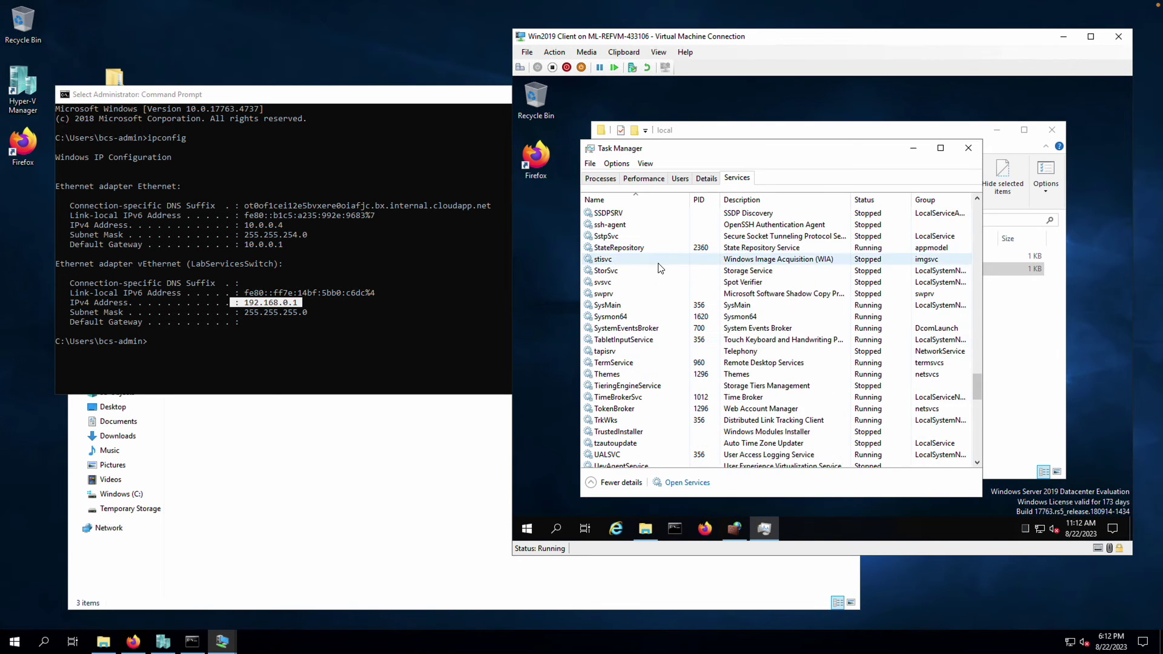
left_click(670, 282)
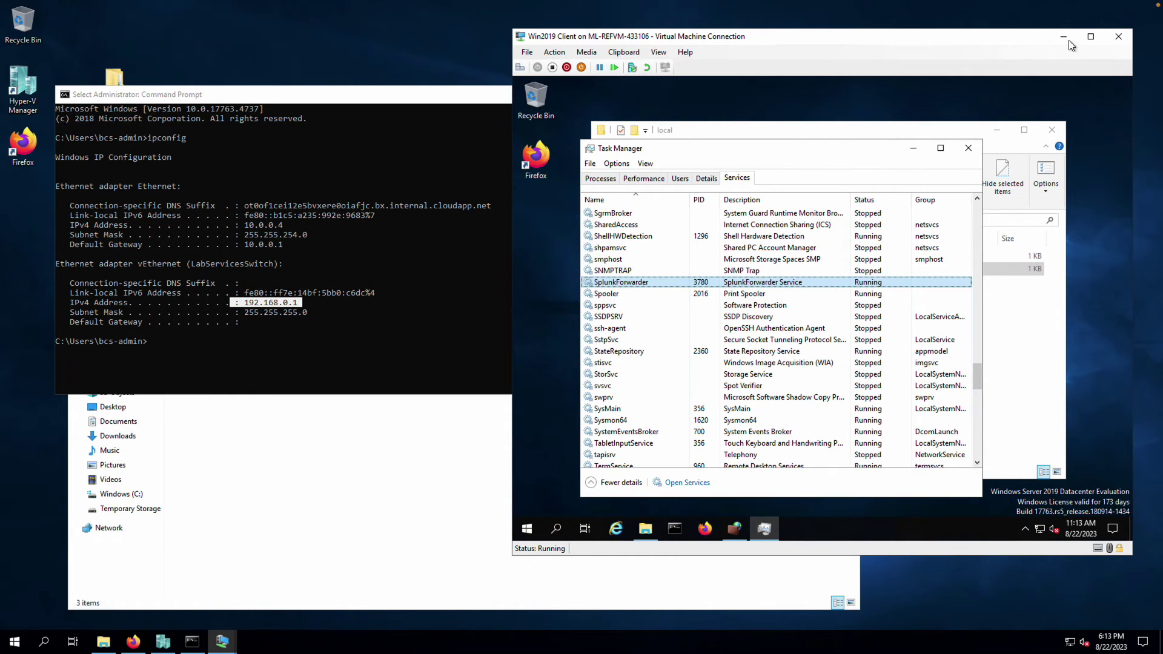
left_click(1065, 40)
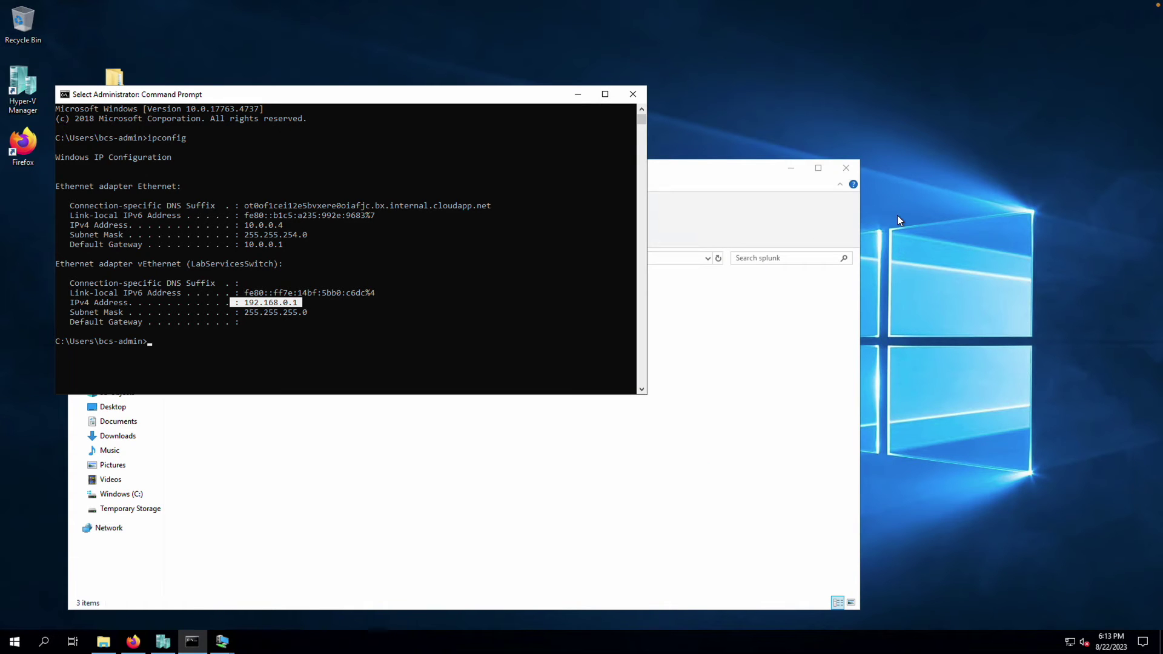
Move the Splunk home page beside File Explorer, open its Settings menu, and select inputs.conf
left_click(579, 95)
left_click(133, 641)
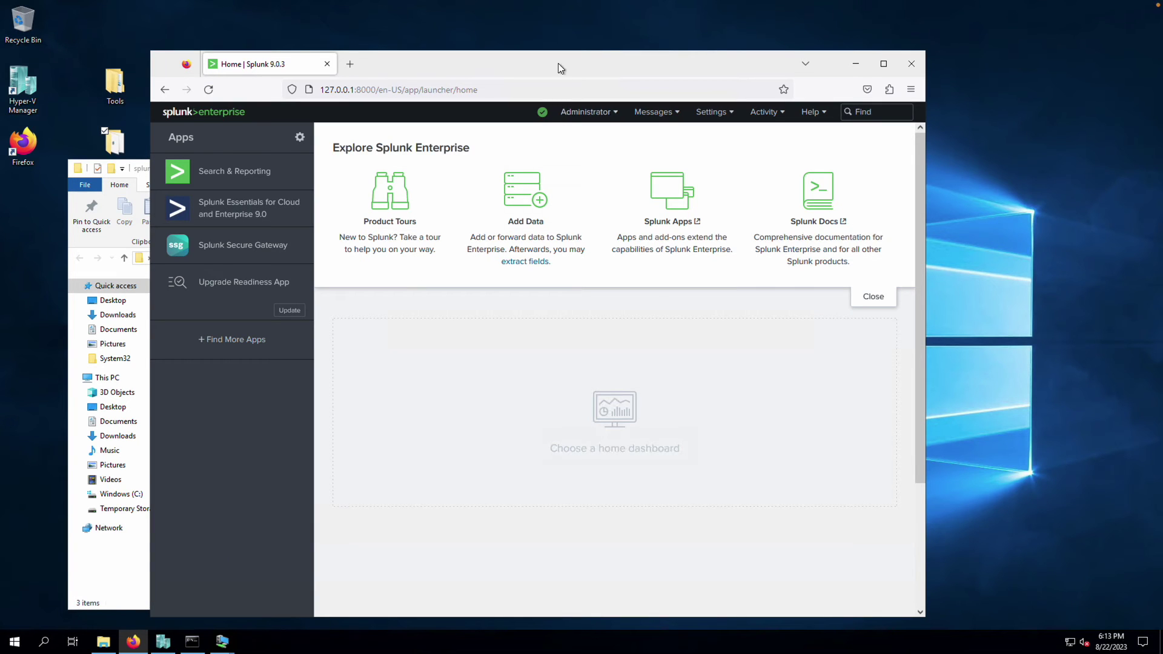
left_click_drag(558, 67, 742, 46)
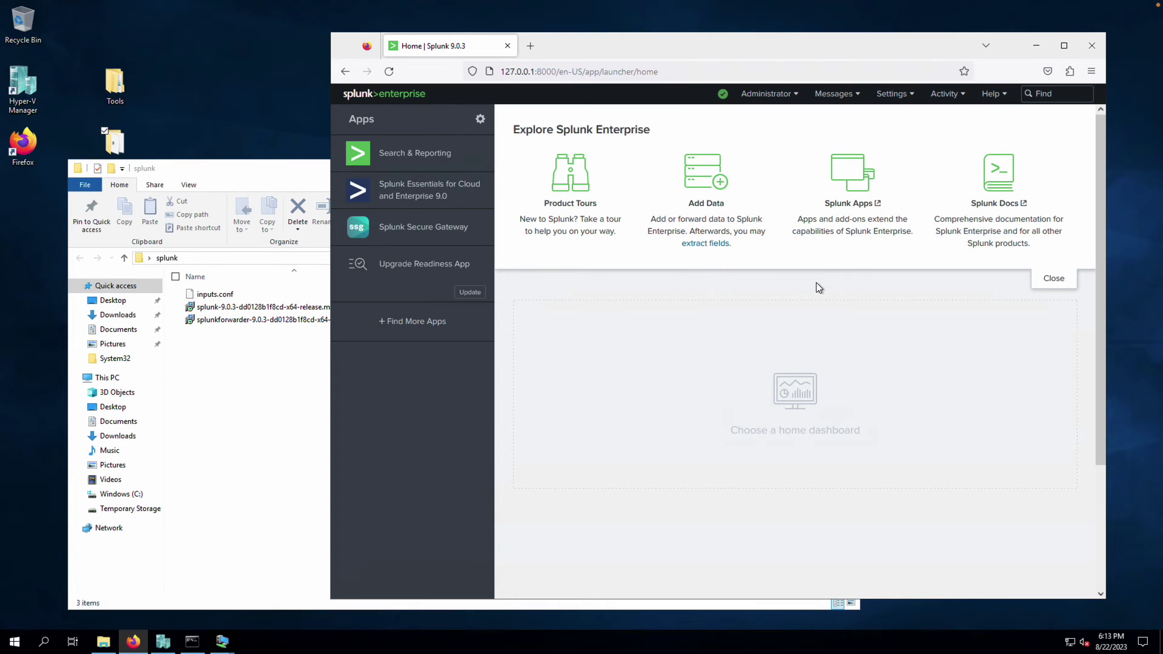
left_click(908, 98)
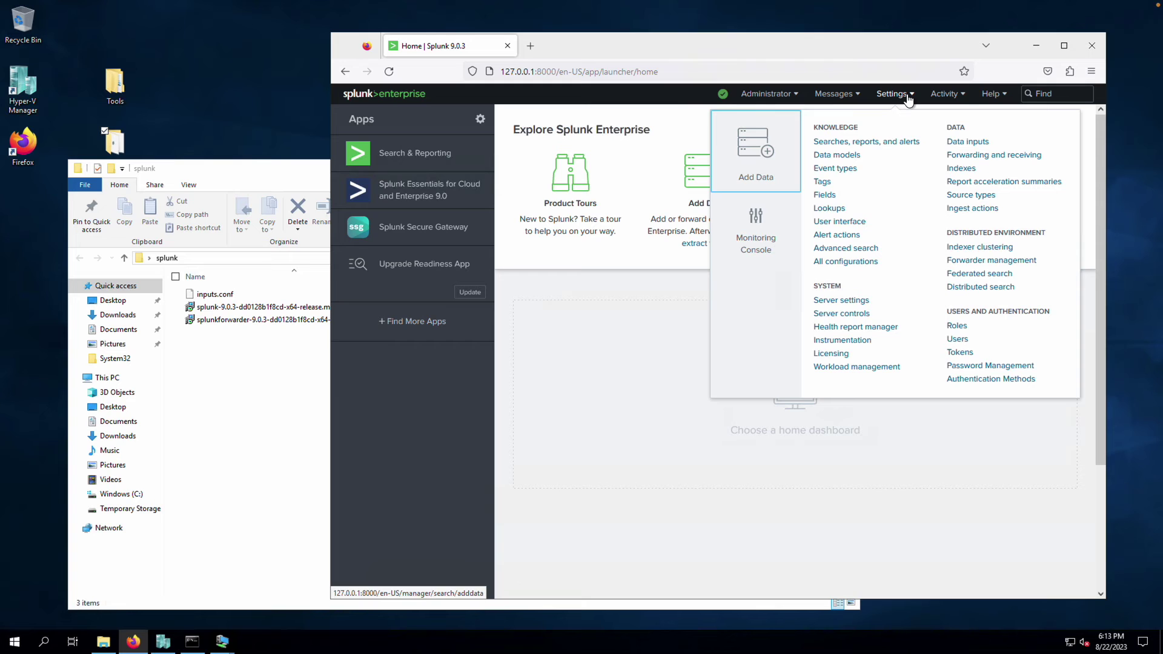
left_click(225, 296)
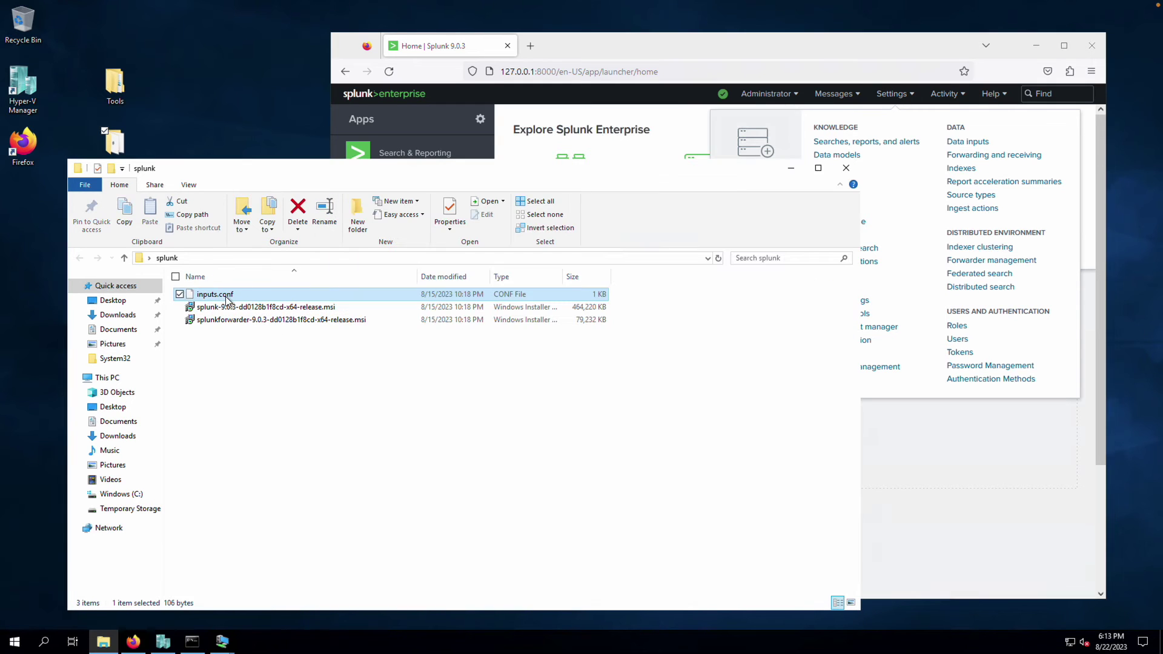
Open inputs.conf in Notepad from the Open with app list
right_click(228, 299)
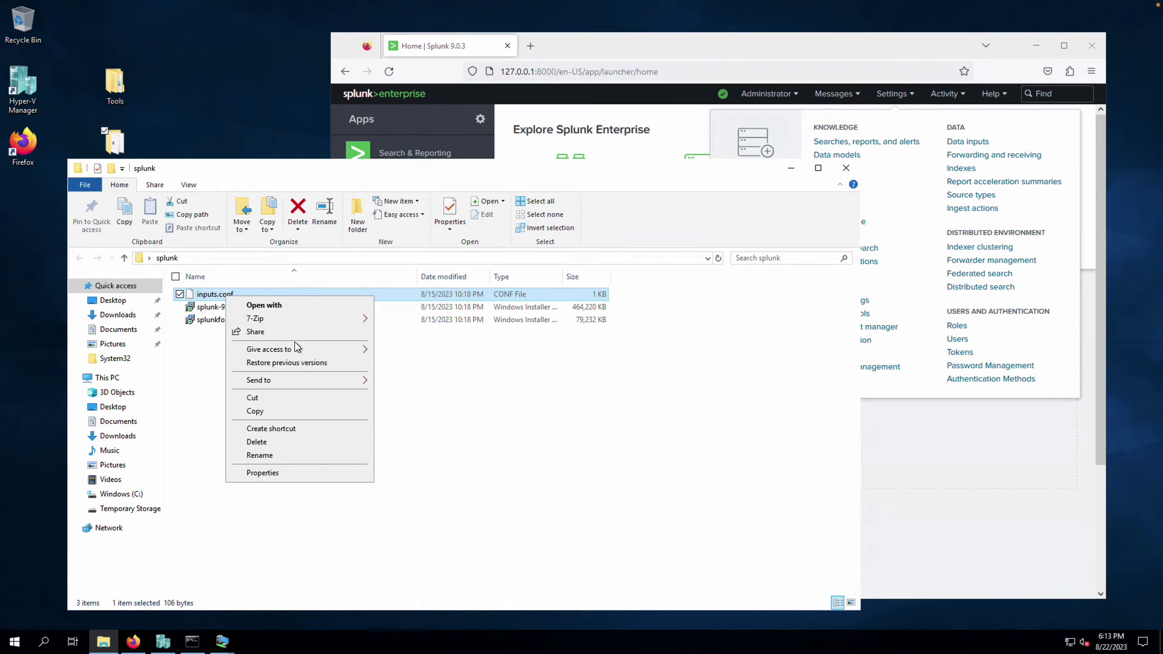
left_click(294, 306)
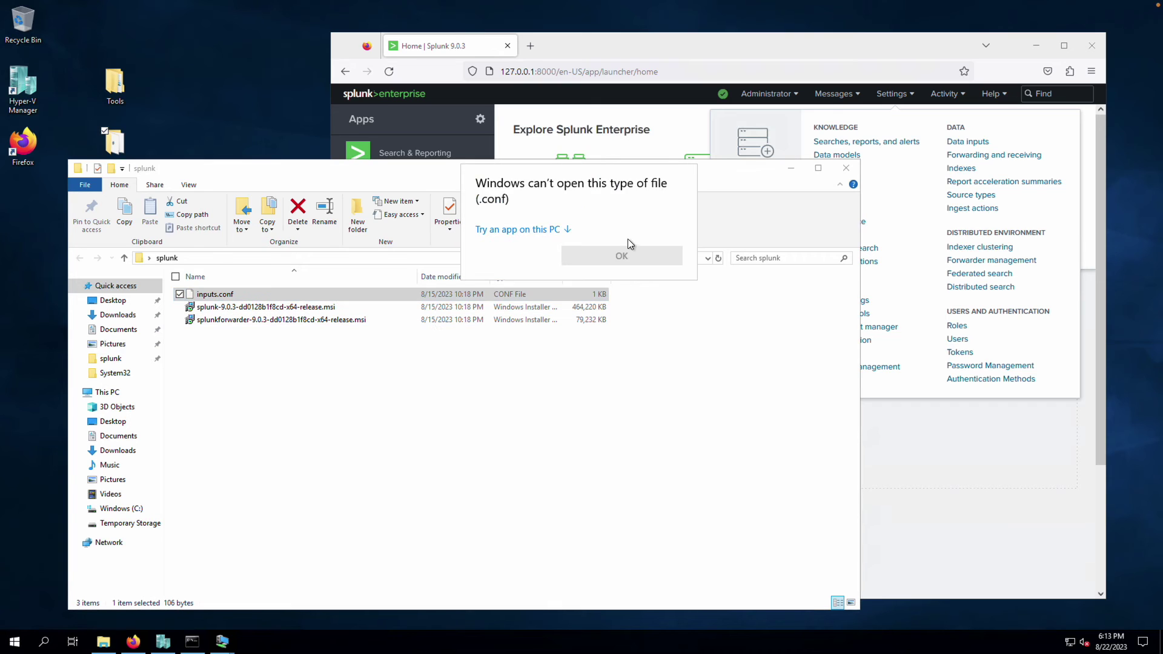
left_click(567, 229)
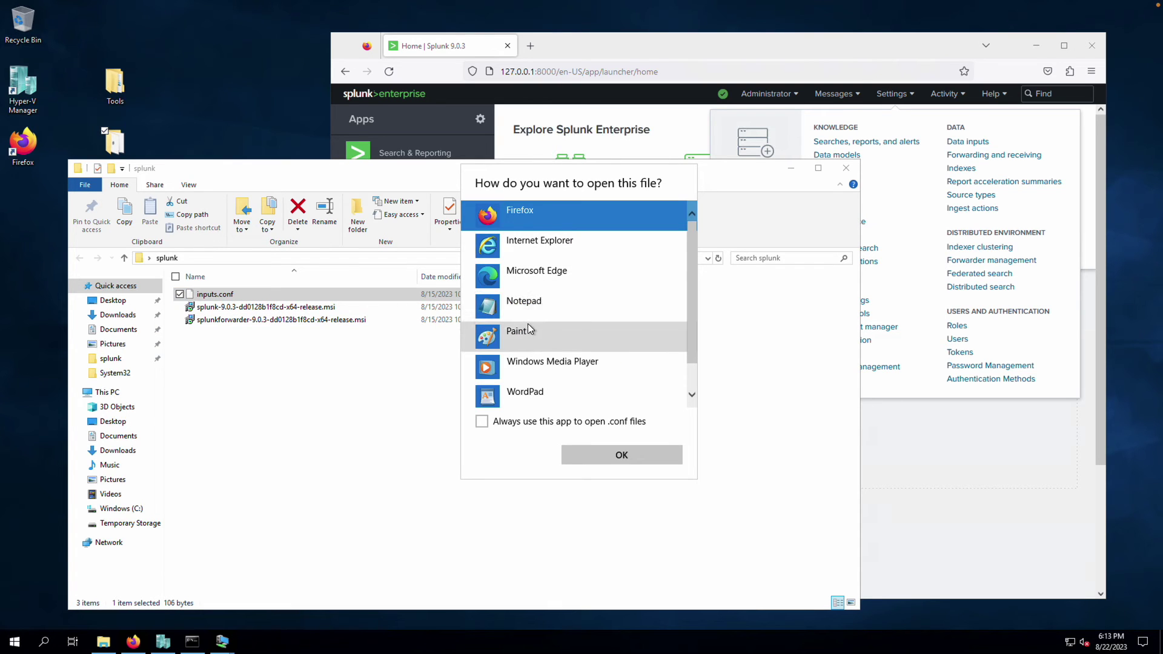
left_click(529, 304)
left_click(626, 451)
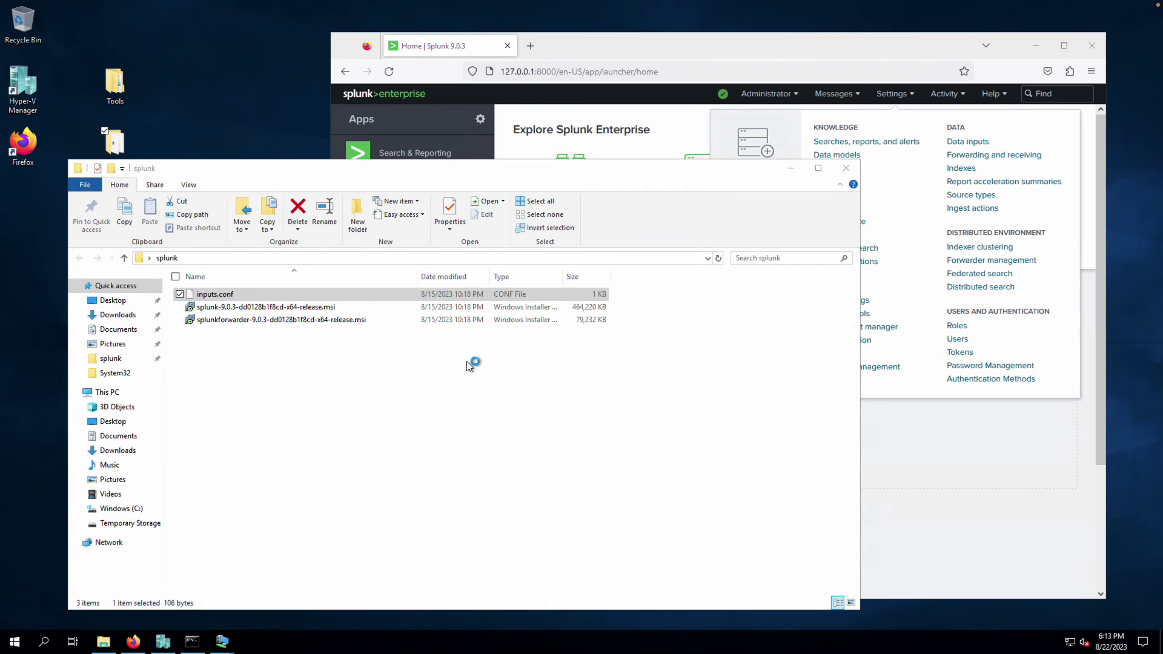
Confirm line 4 sets index=winevtx, then close Notepad and return to Splunk
left_click_drag(111, 85, 28, 85)
left_click(33, 96)
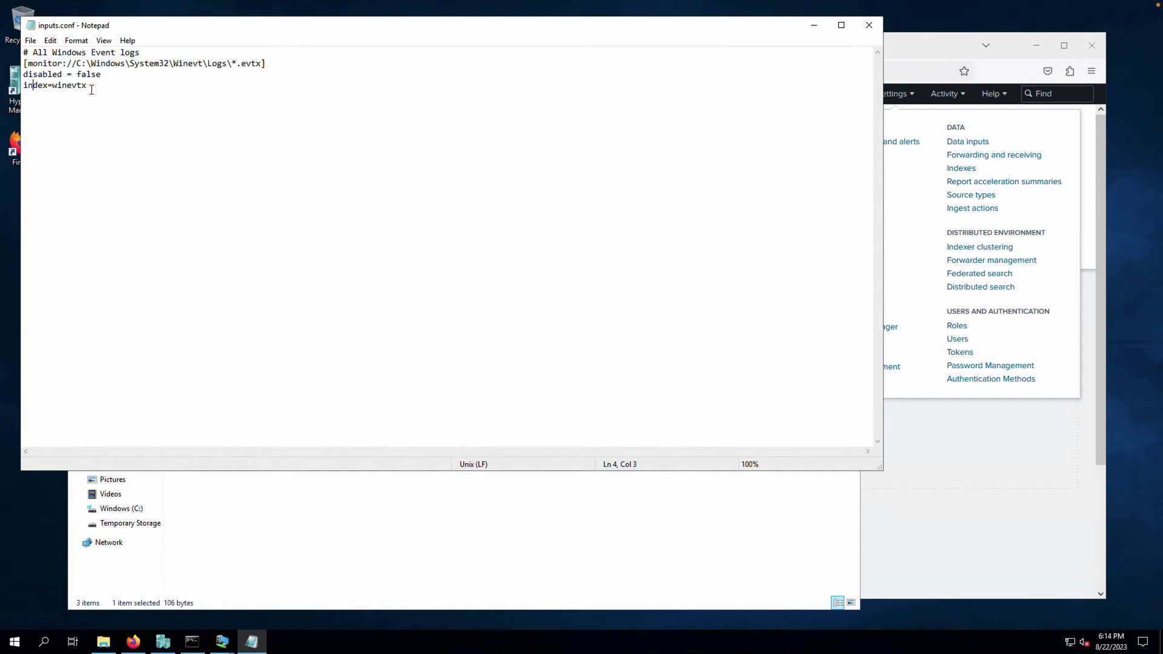
left_click_drag(87, 85, 52, 85)
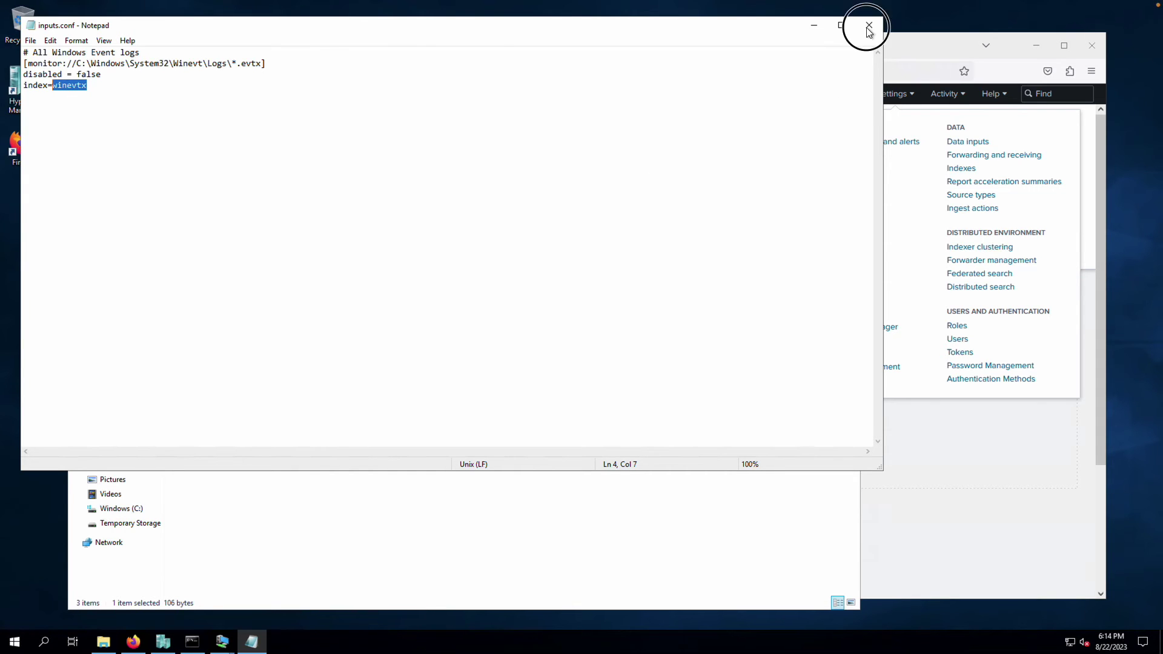
left_click(869, 25)
left_click(906, 45)
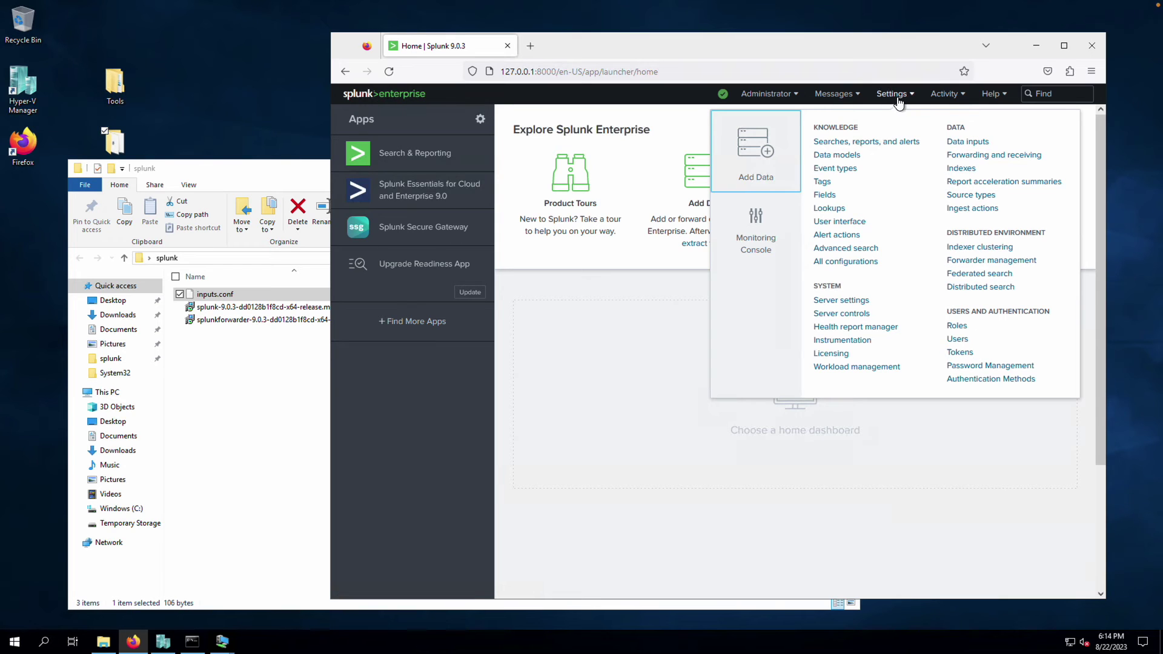
Add a new events index named winevtx from Settings > Indexes and save it
left_click(963, 169)
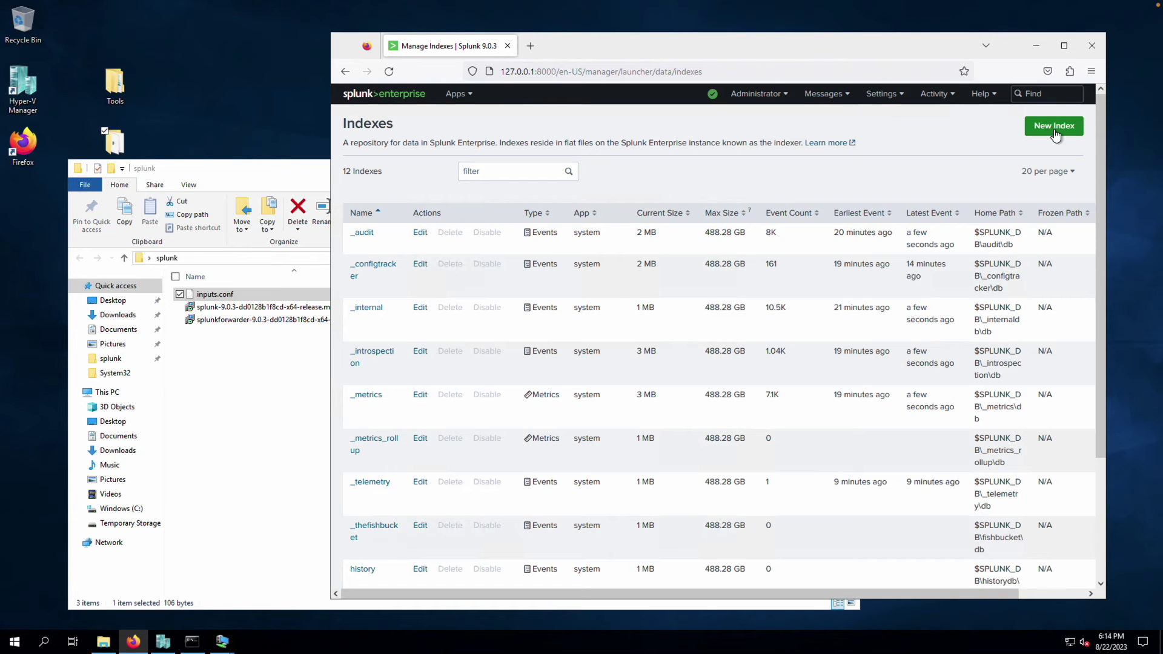
left_click(1053, 125)
left_click(661, 185)
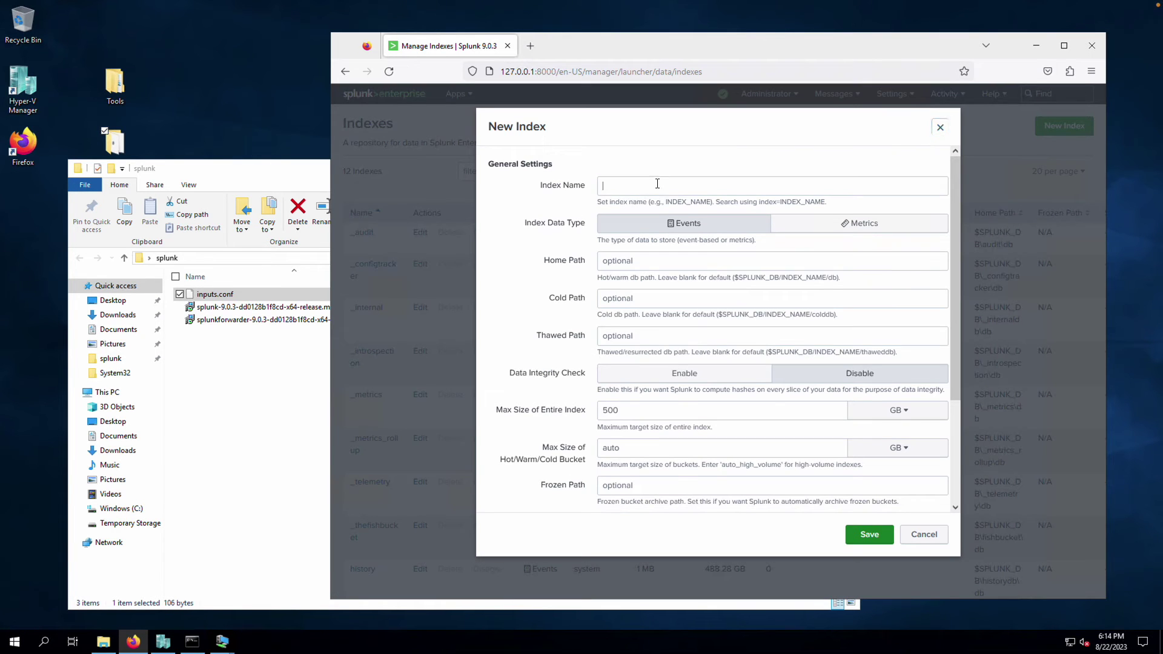
type("winevtx")
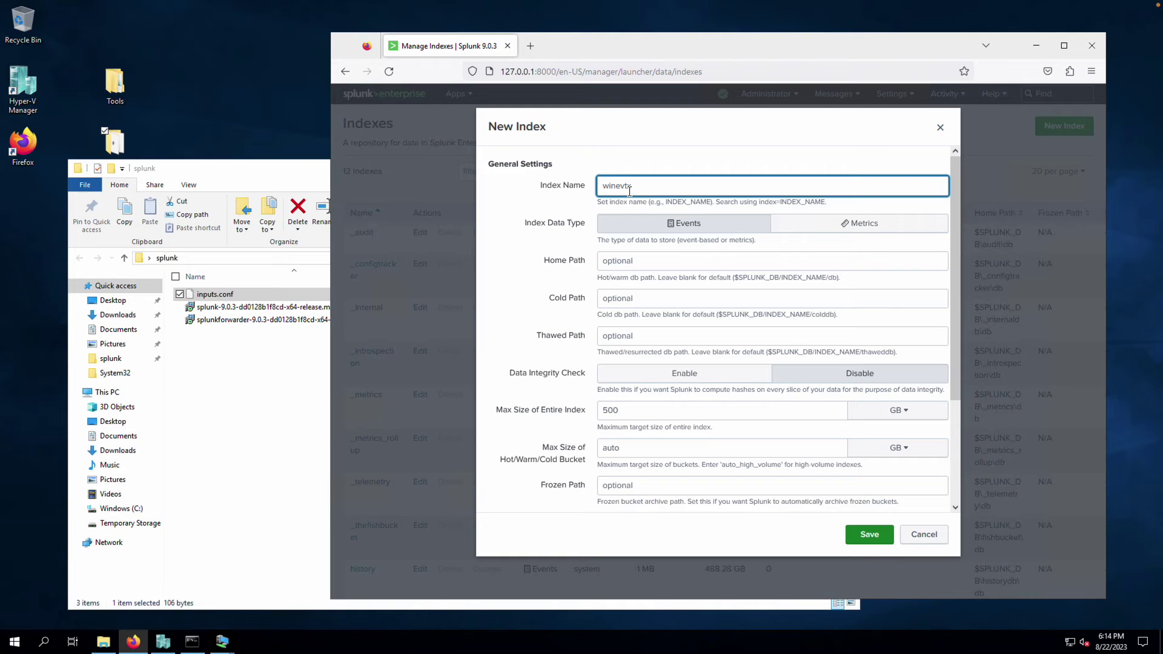
scroll(780, 391, "down", 3)
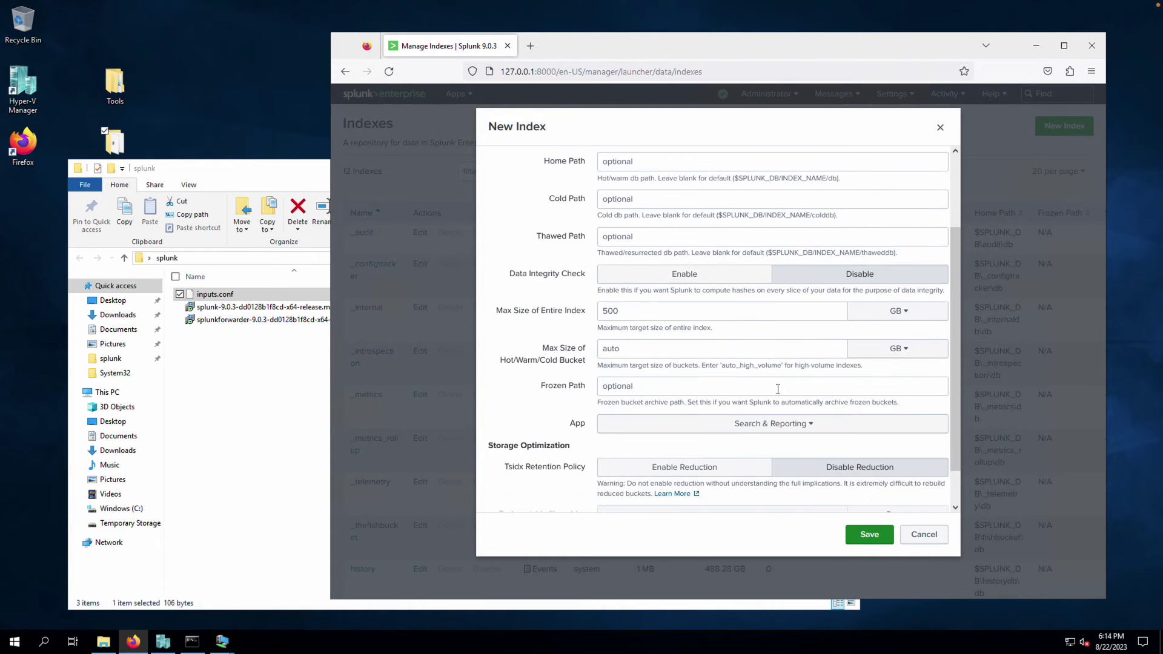
left_click(872, 542)
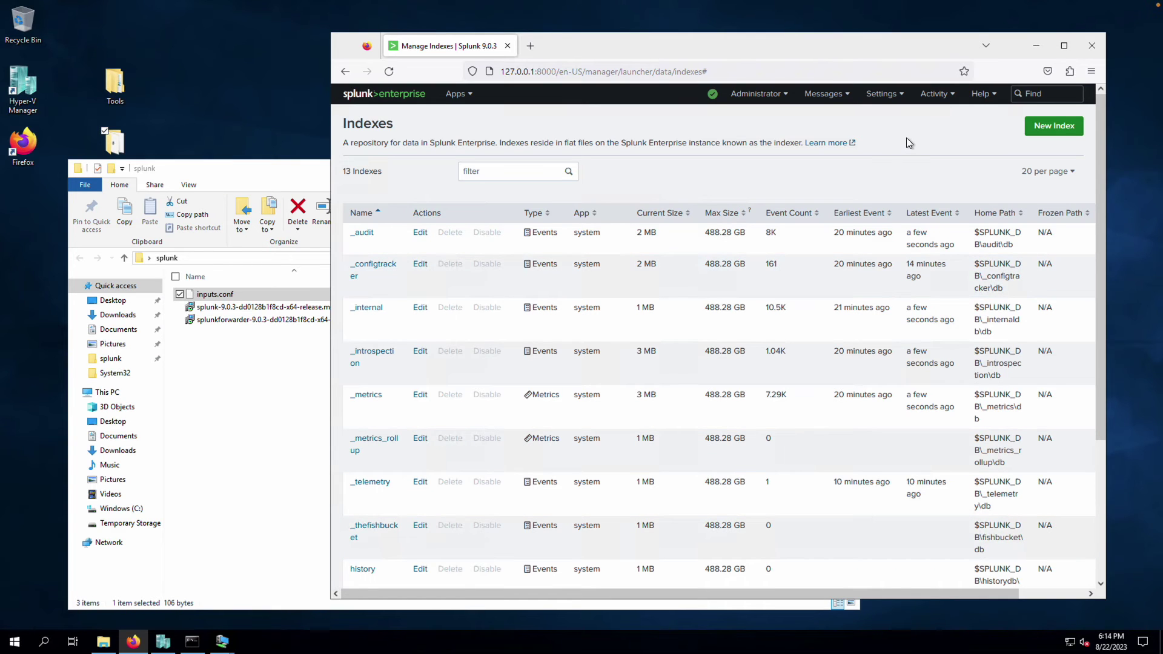
scroll(727, 351, "down", 3)
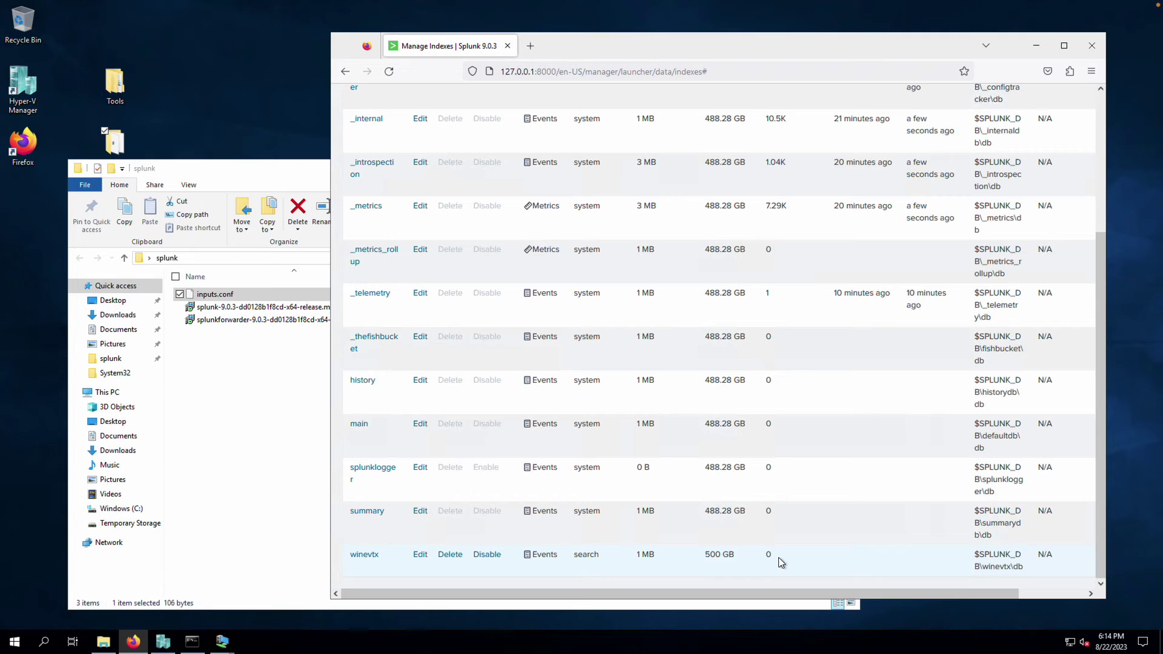
scroll(851, 470, "up", 3)
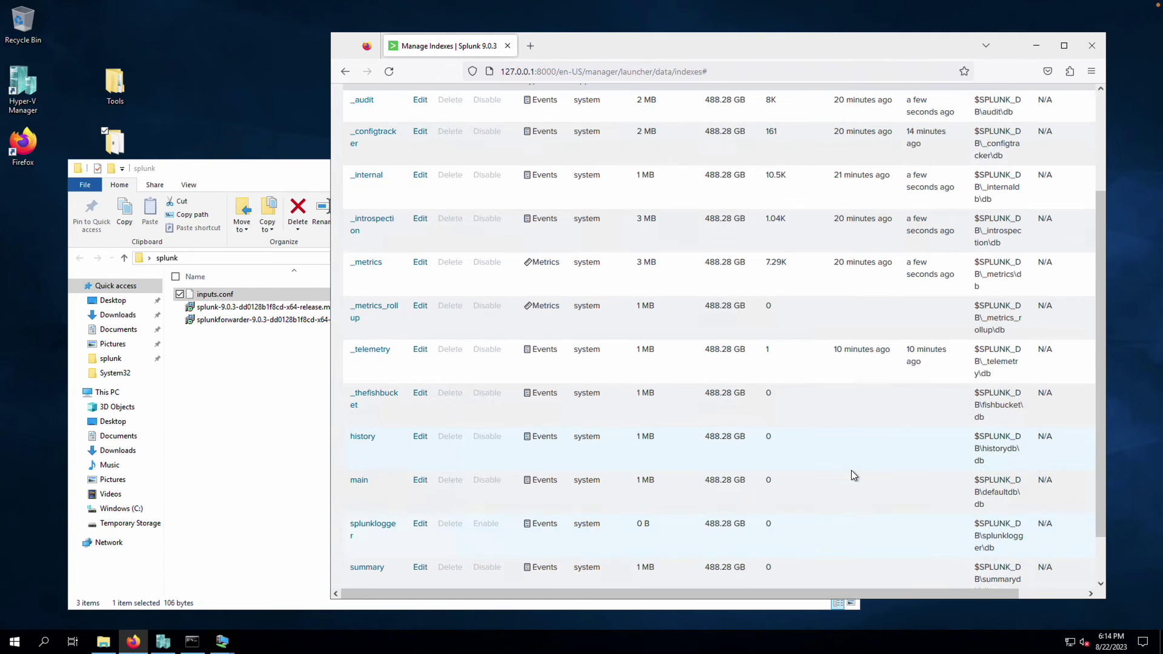
scroll(890, 242, "up", 2)
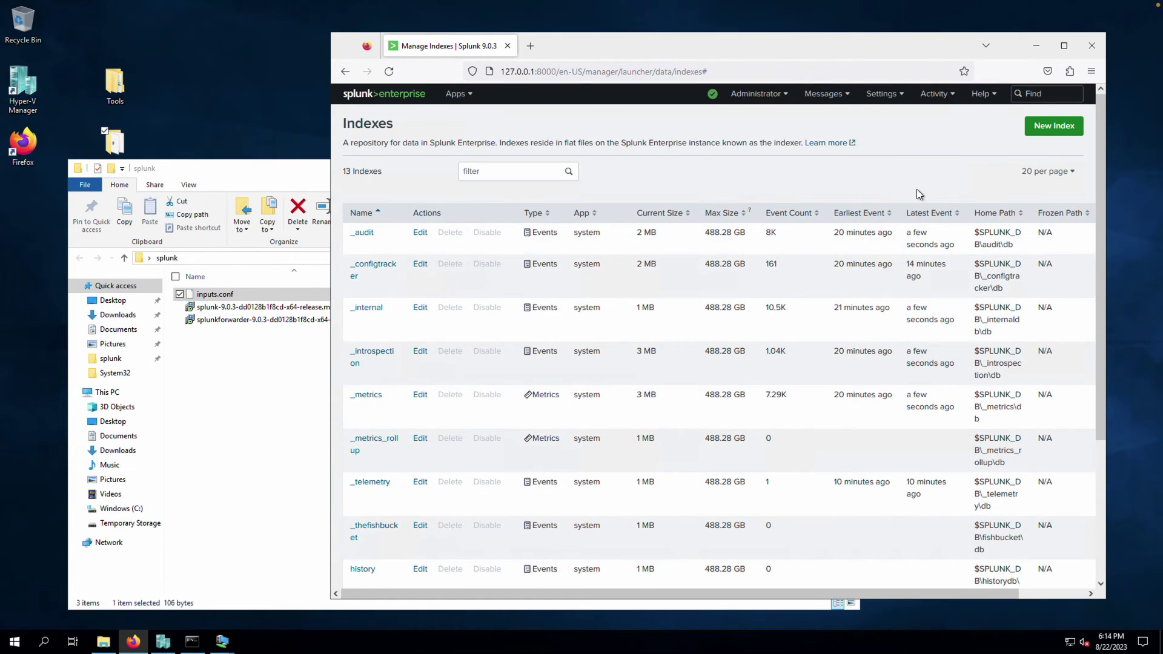
Under Forwarding and receiving, add receiving port 9997 and save it
left_click(942, 98)
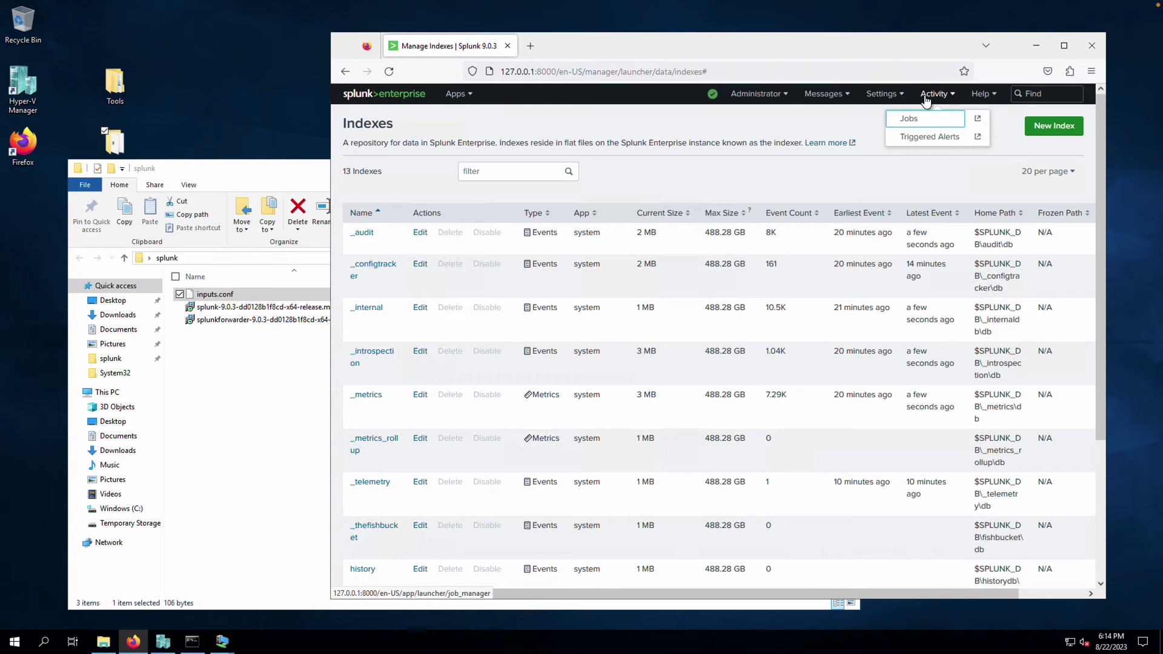
left_click(883, 94)
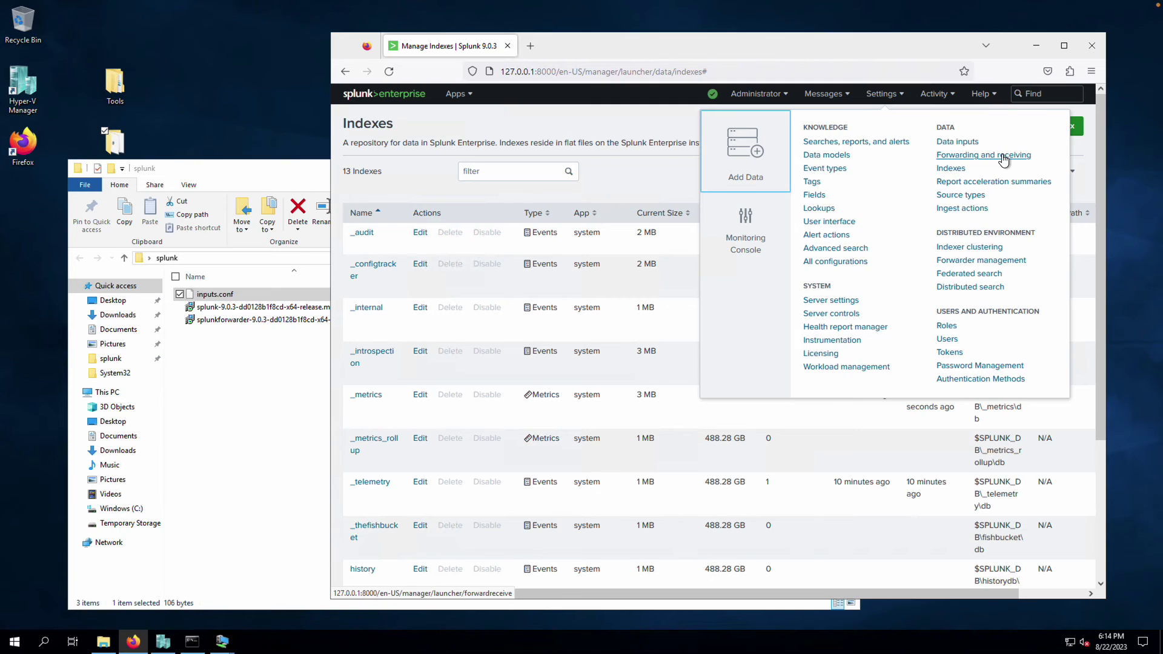
left_click(1004, 158)
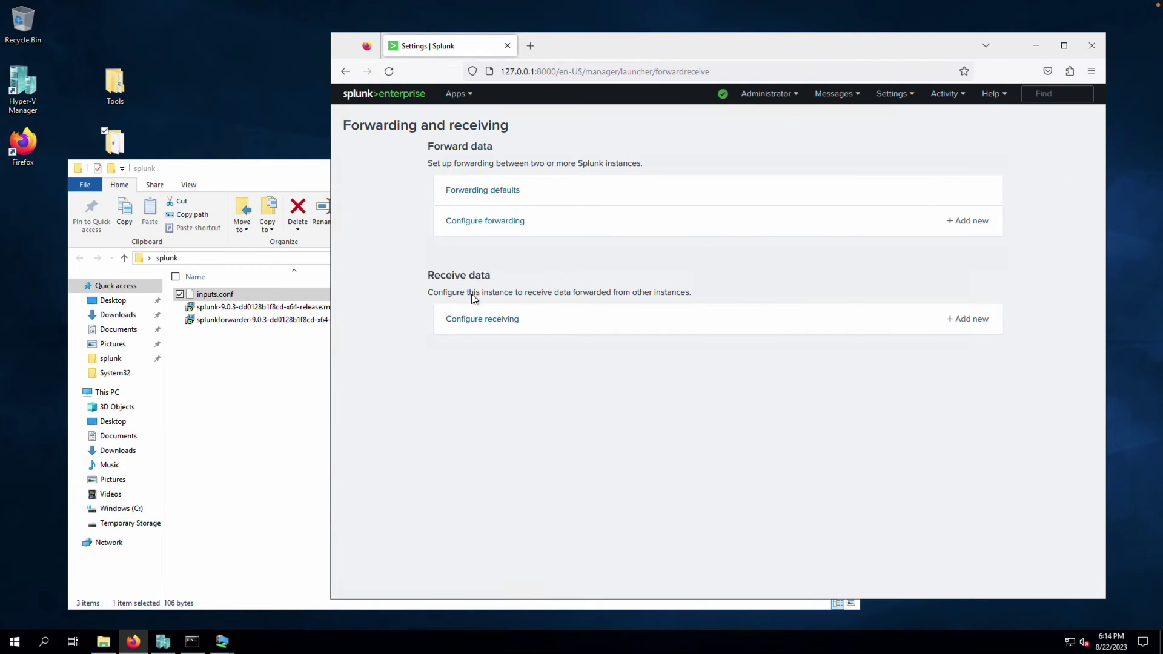
left_click_drag(435, 275, 475, 276)
left_click(605, 293)
left_click(976, 320)
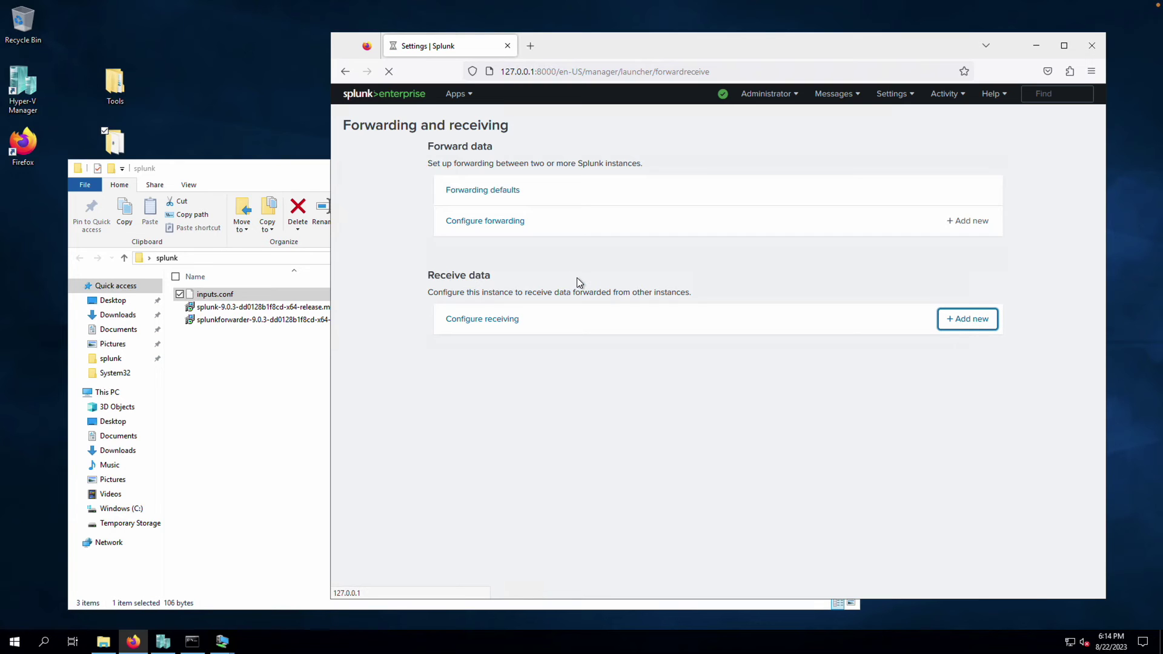
left_click(612, 248)
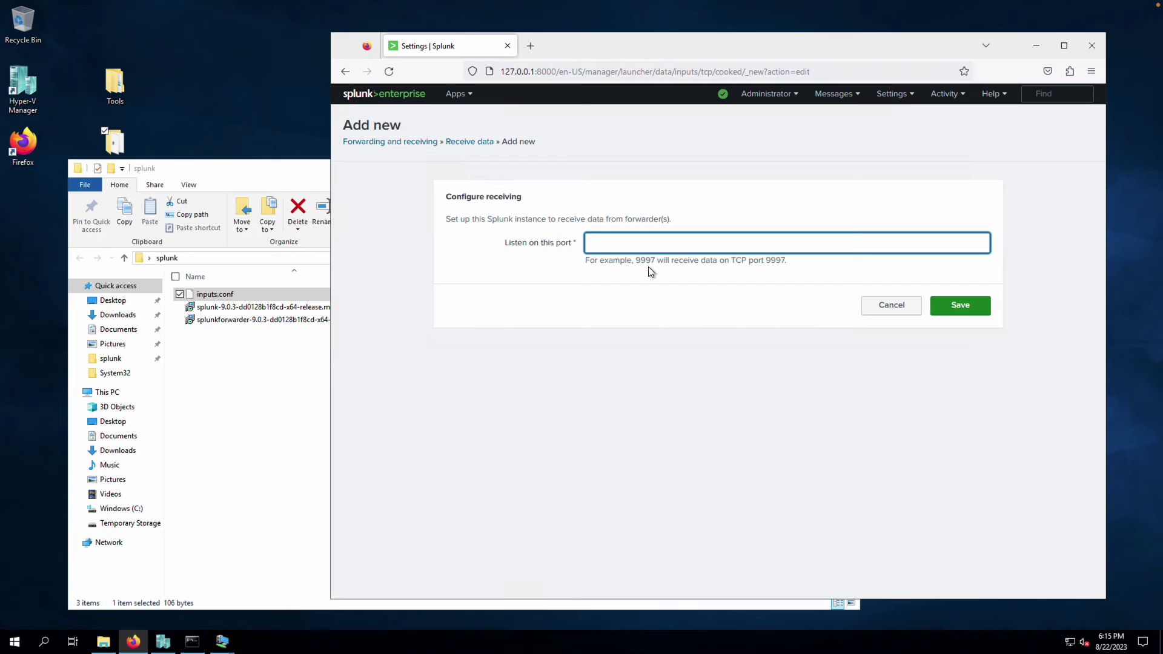
type("9997")
left_click(967, 310)
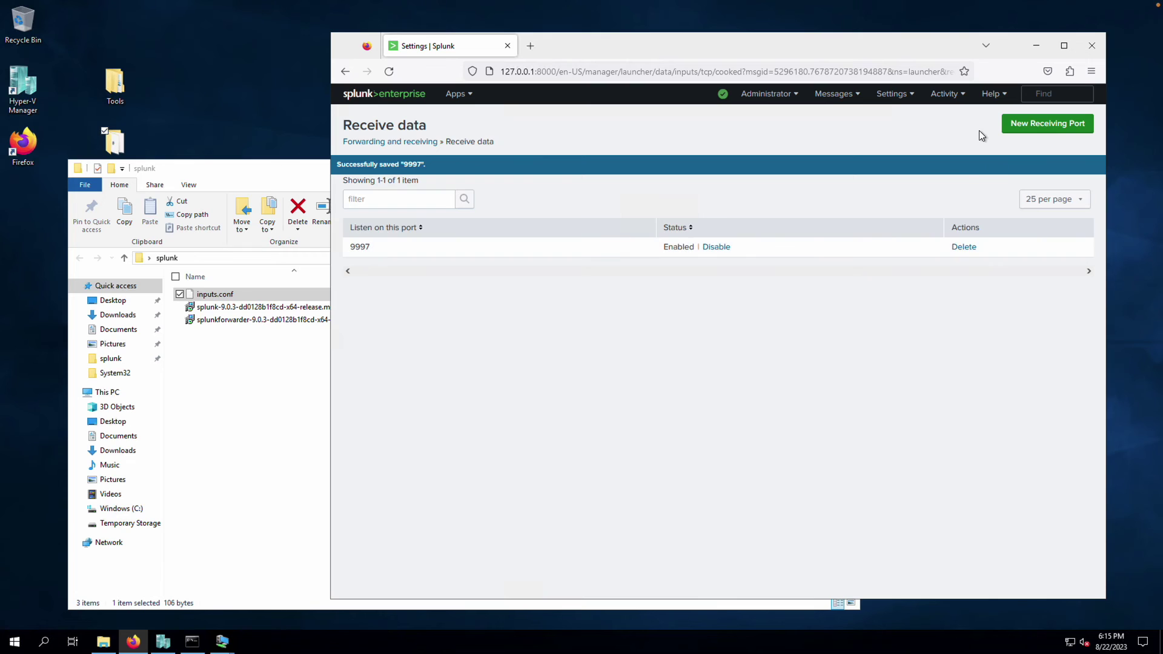
Open Windows Defender Firewall advanced settings and start a new program-based inbound rule
left_click(20, 642)
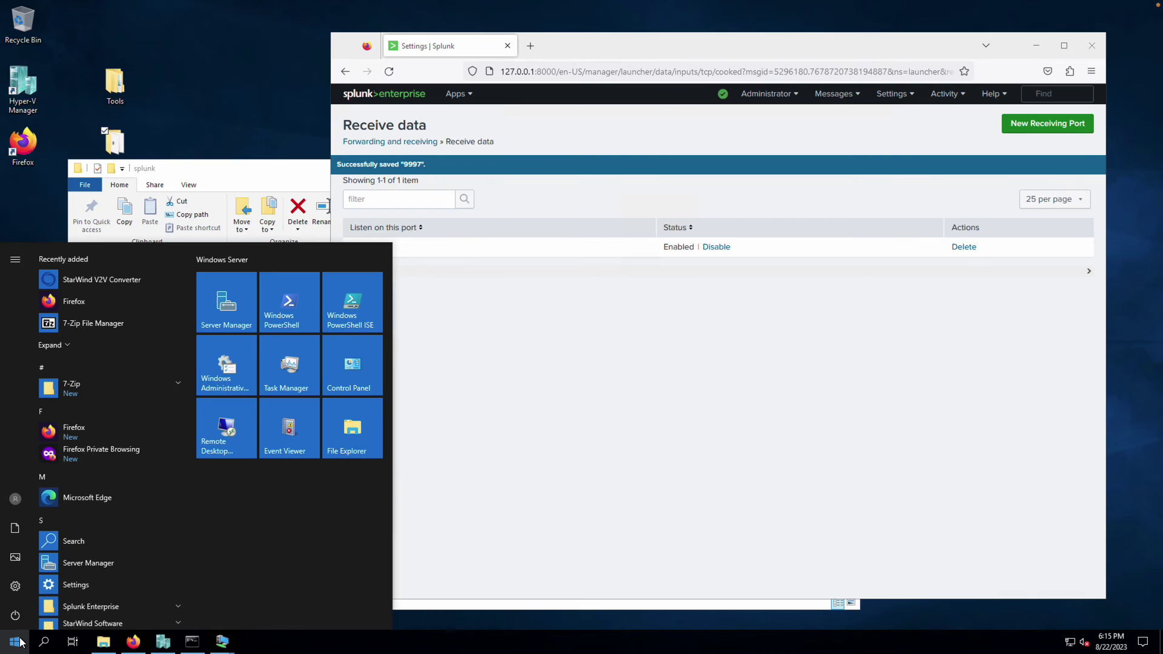
type("firewall")
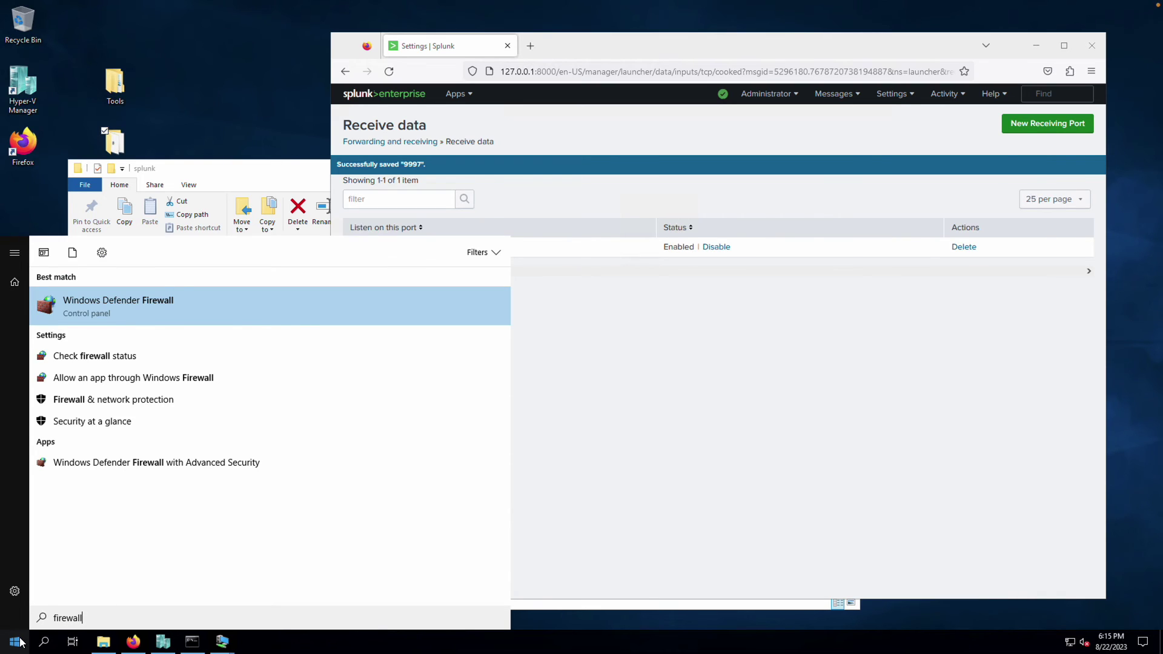
key("Return")
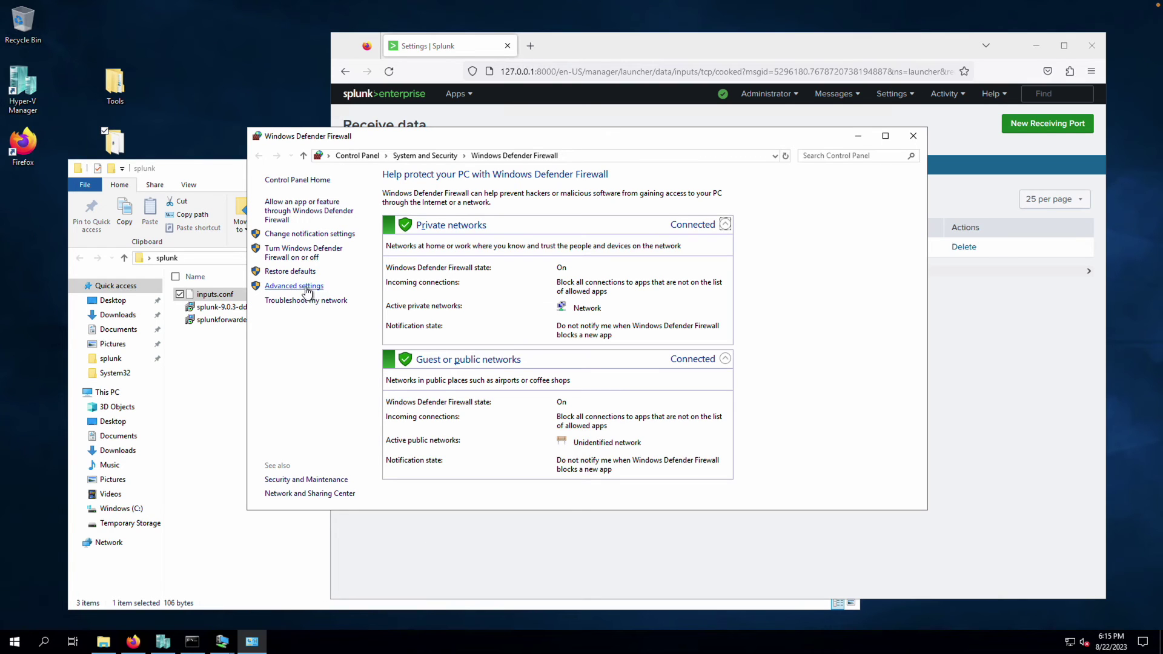
left_click(300, 289)
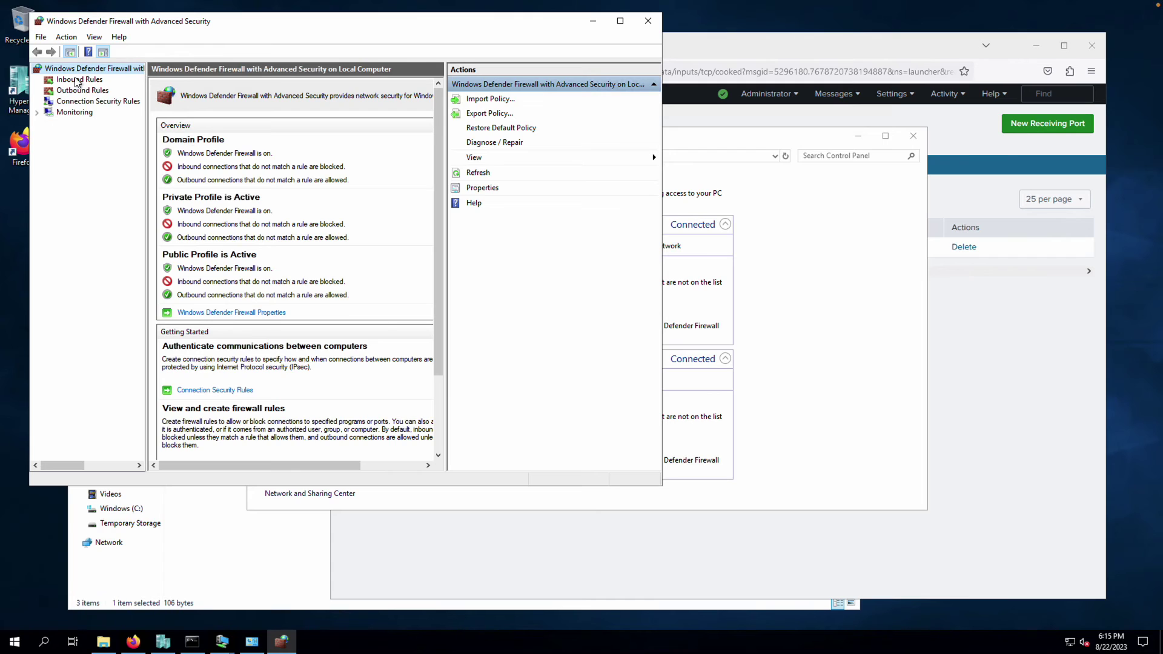
left_click(75, 80)
right_click(76, 81)
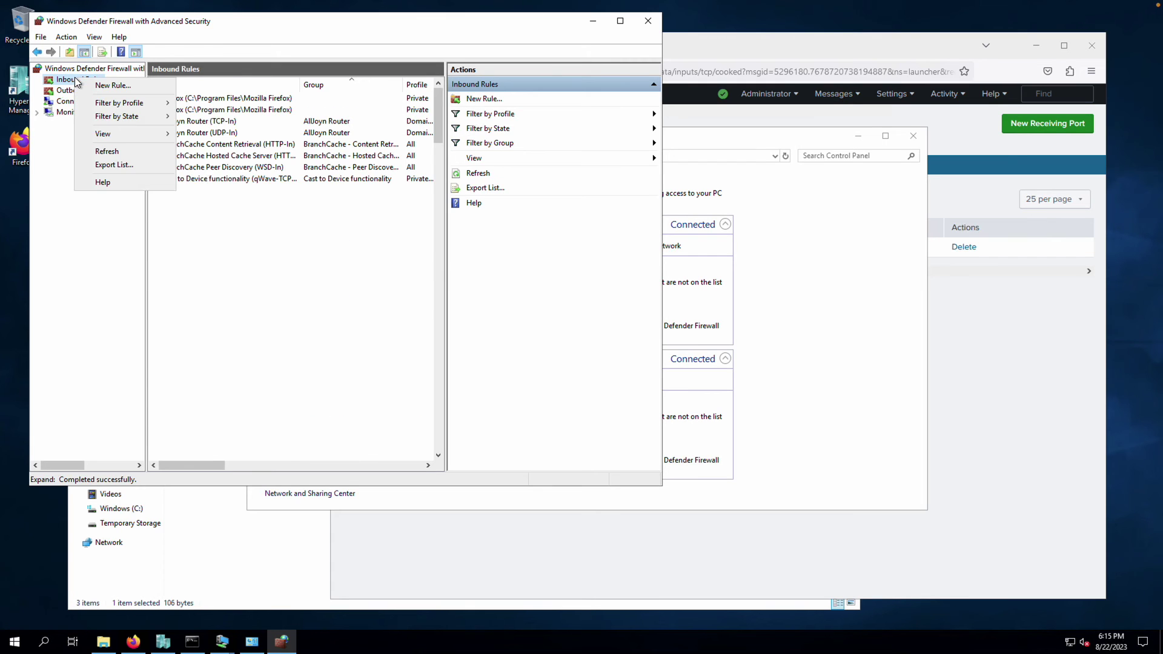
left_click(110, 84)
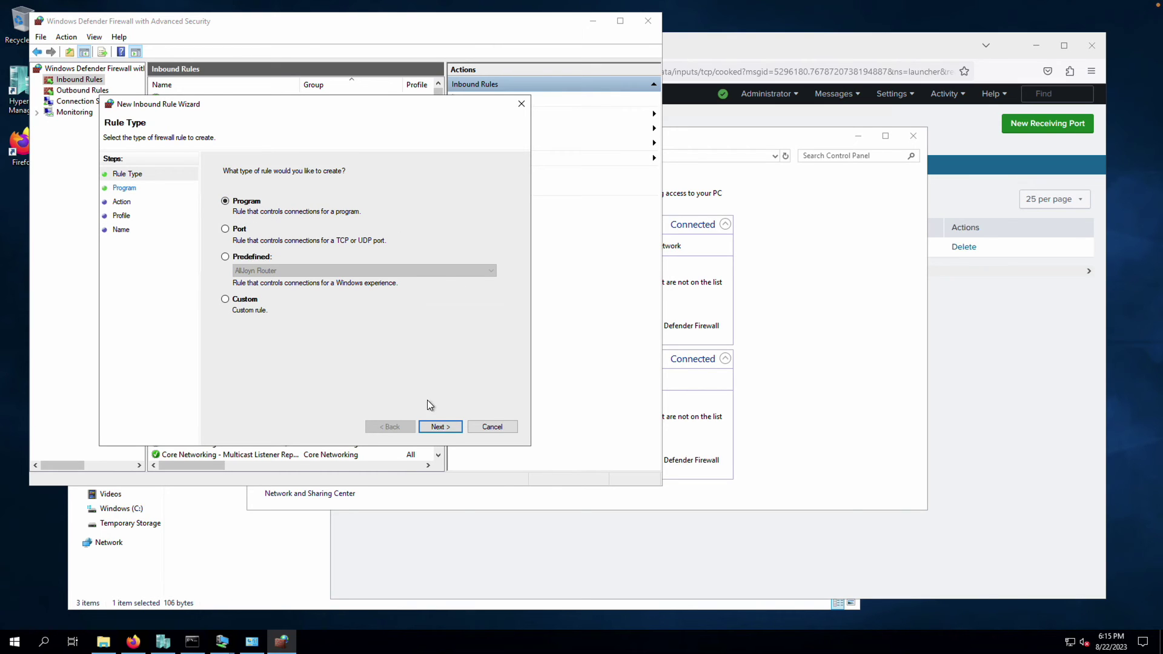
left_click(447, 426)
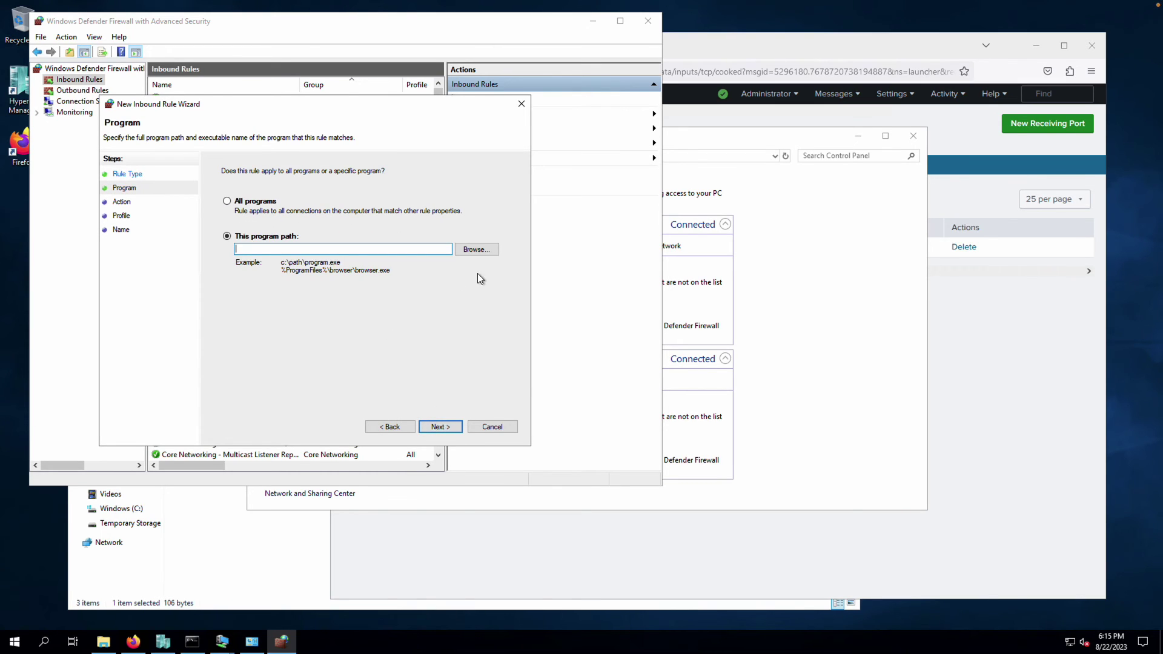
Set the rule's program to C:\Program Files\Splunk\bin\splunkd.exe
left_click(476, 249)
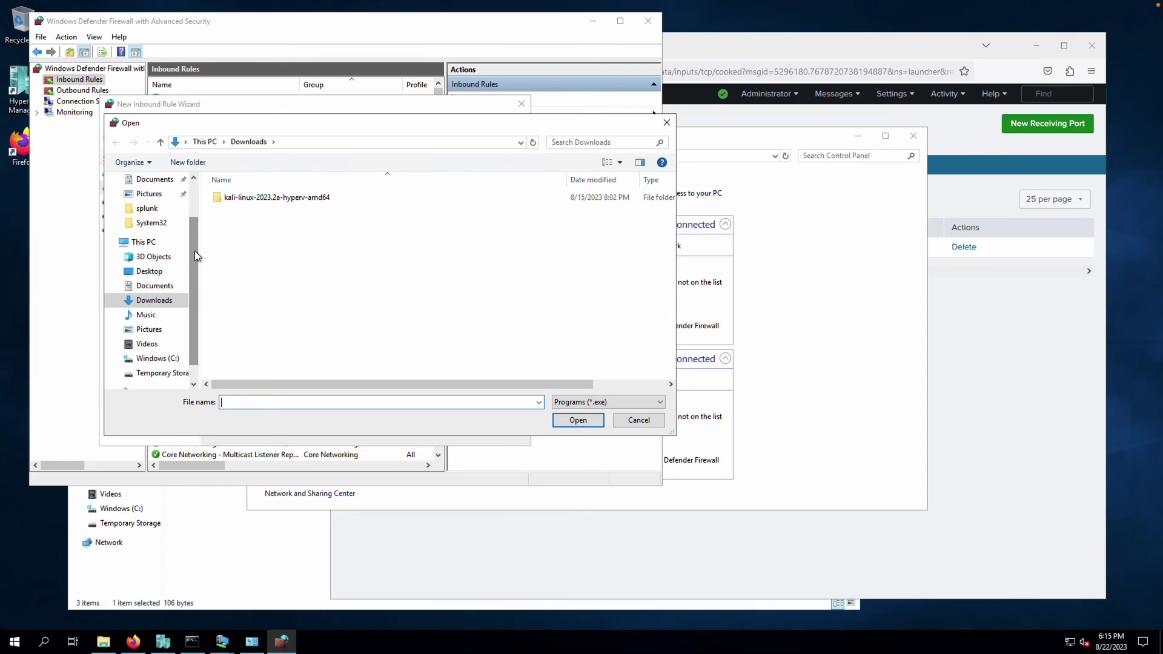
left_click(152, 358)
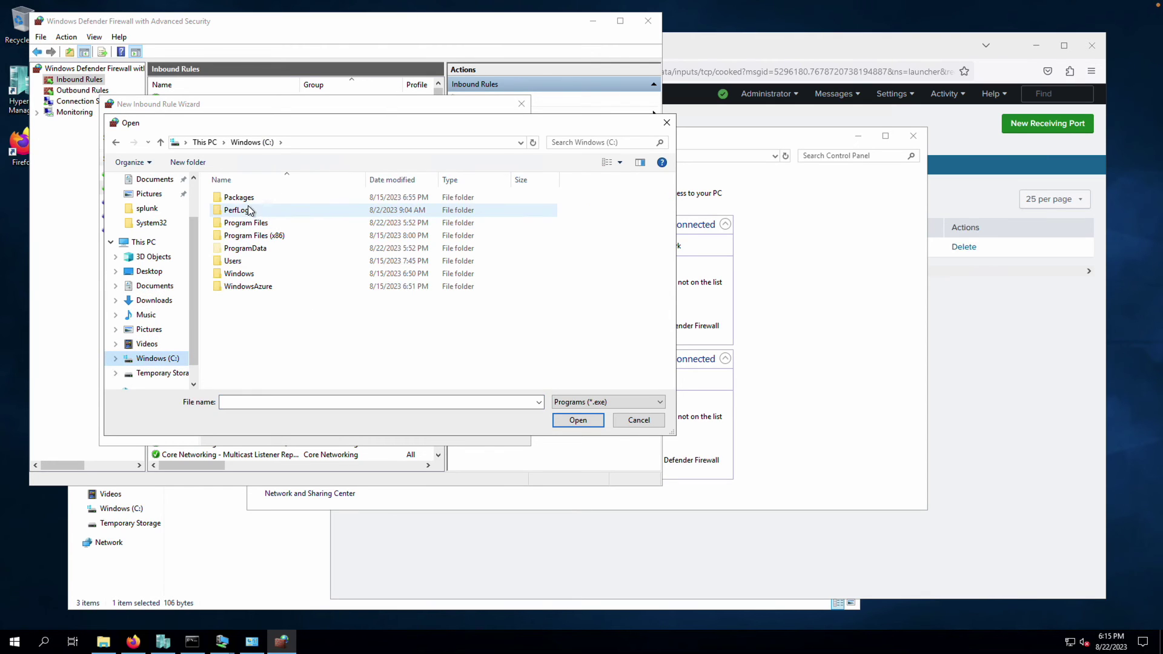
left_click(266, 228)
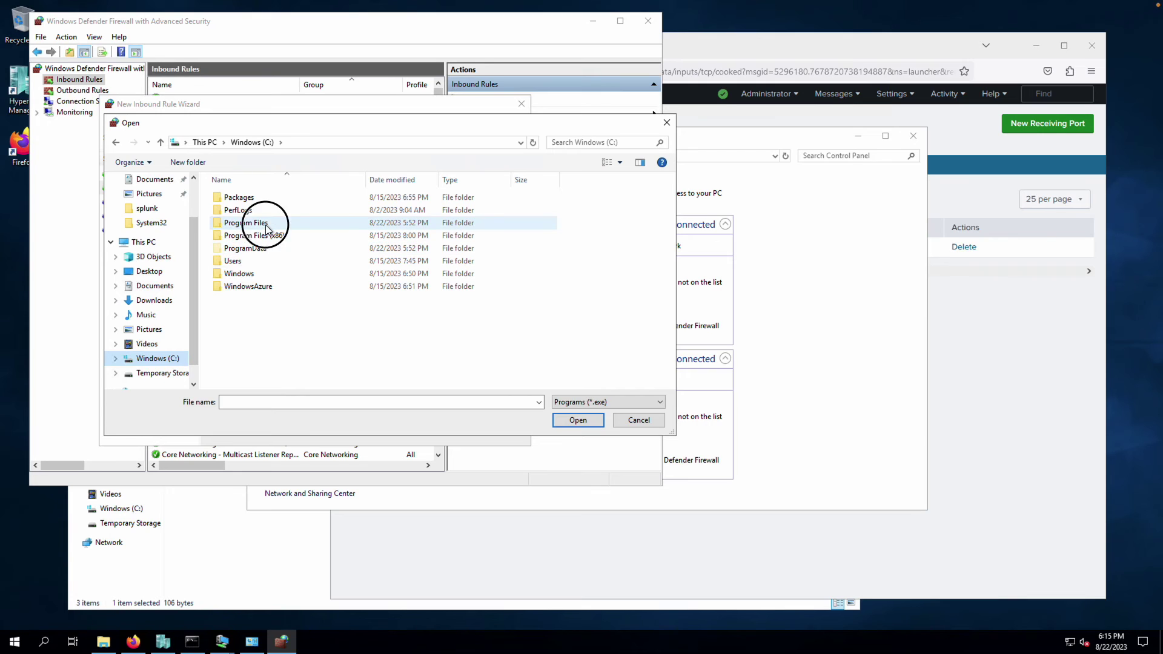
double_click(266, 227)
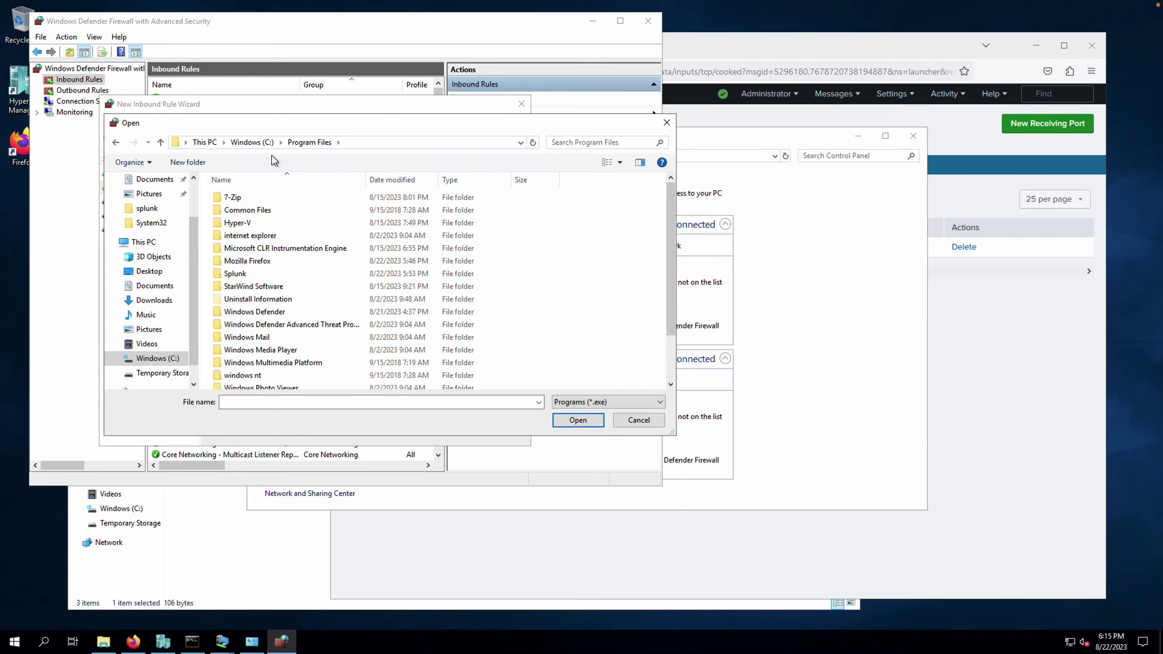
left_click(268, 272)
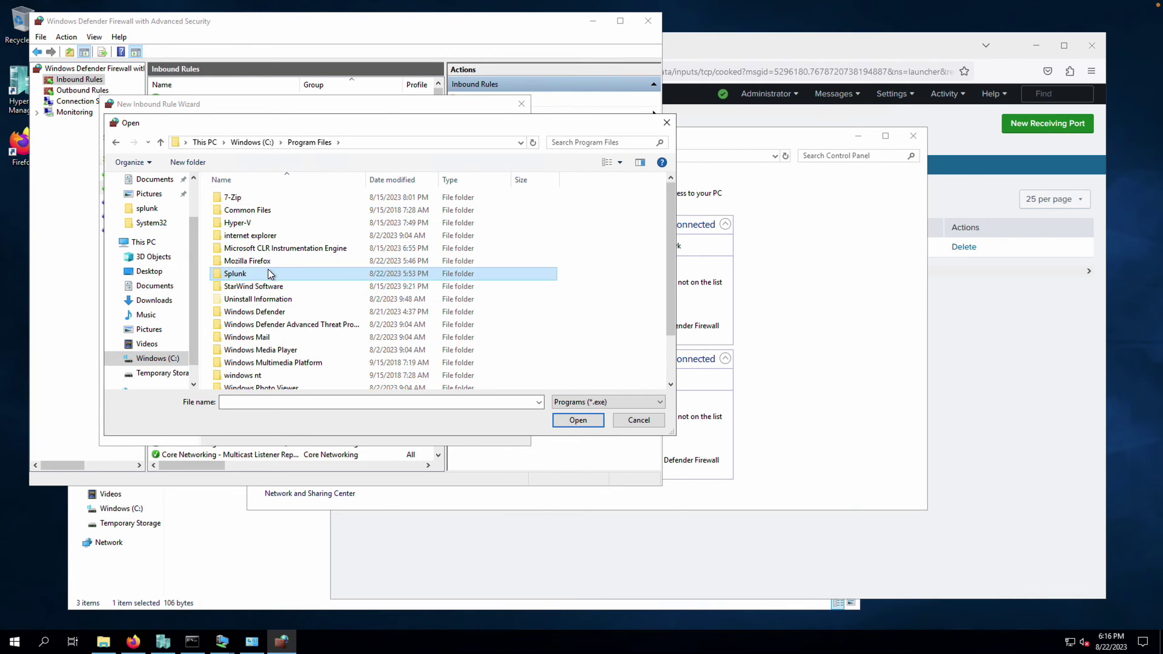
double_click(269, 272)
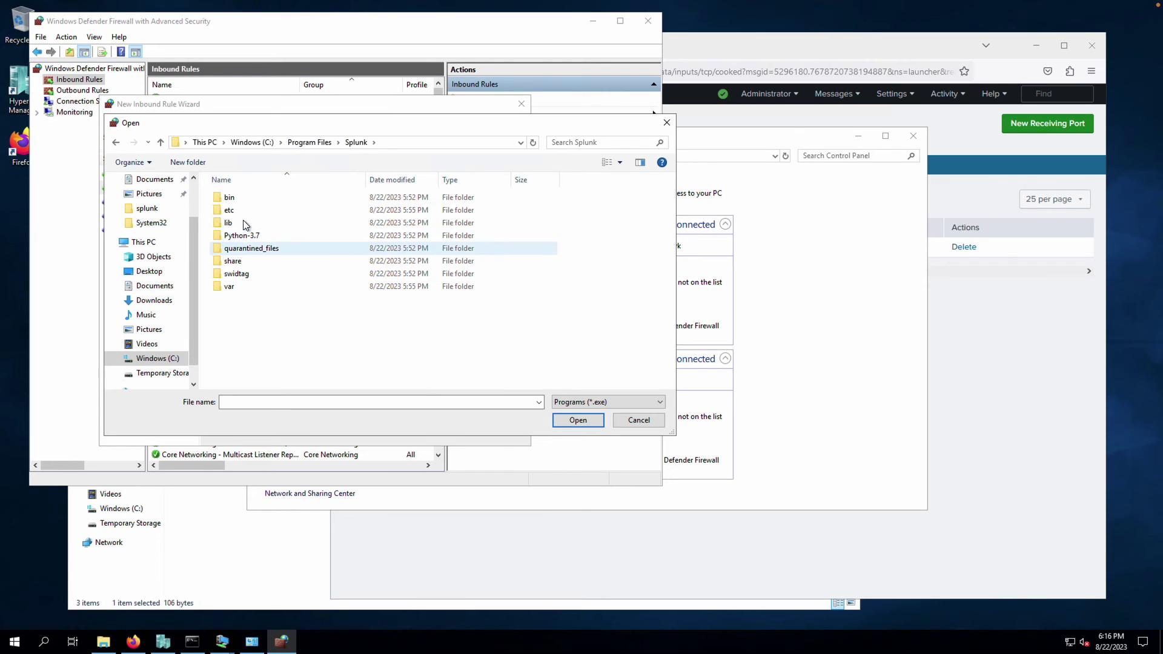
left_click(241, 199)
double_click(242, 199)
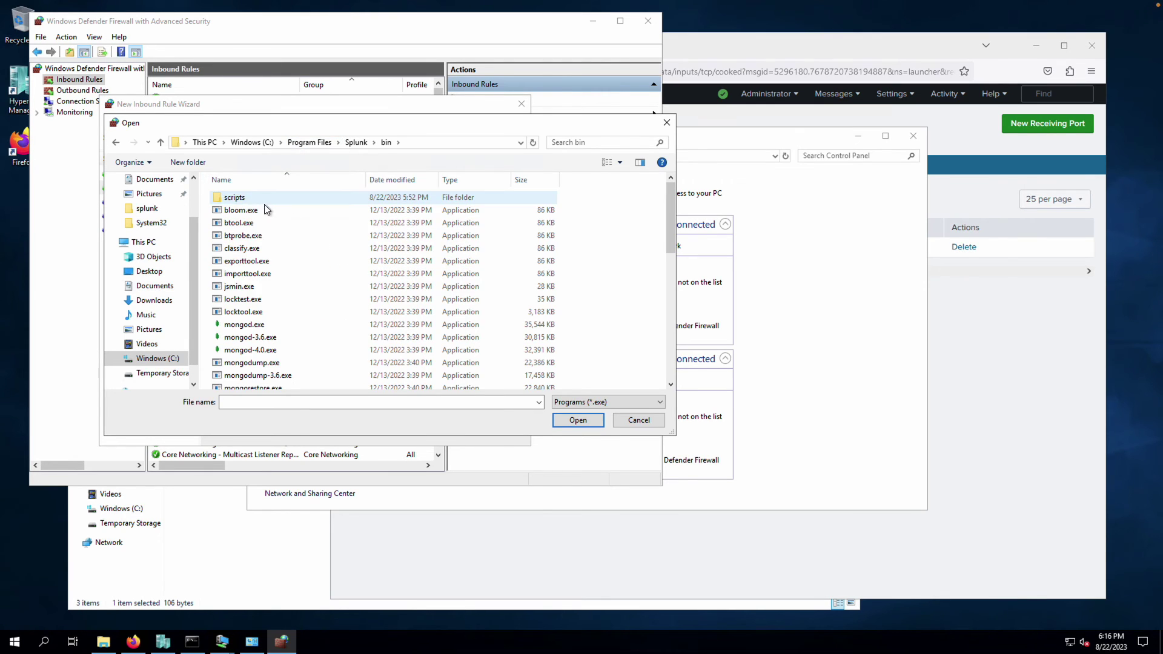
key("s")
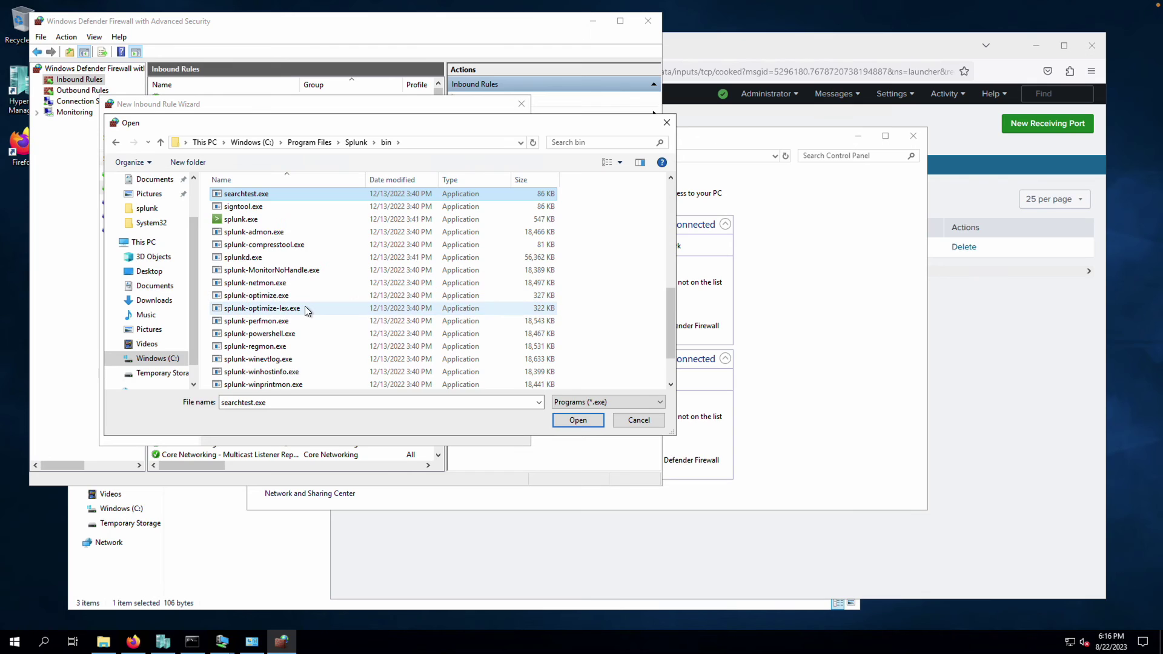
left_click(279, 259)
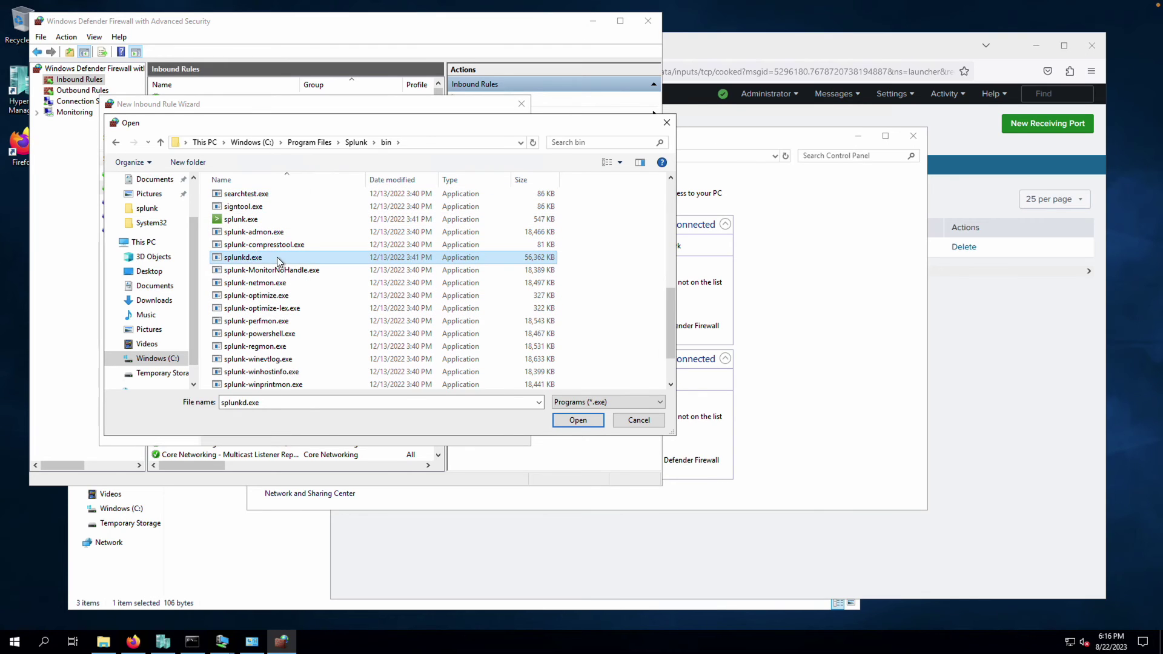
left_click(587, 421)
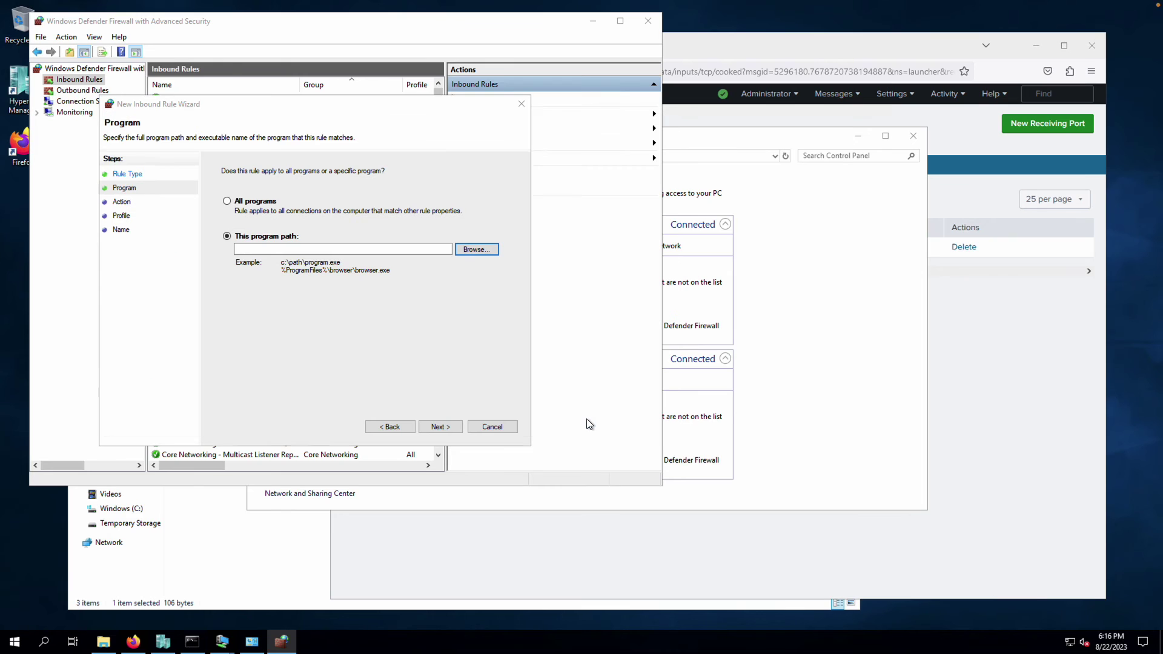
Allow the connection on all profiles and name the rule 'Splunk inbound'
left_click(444, 426)
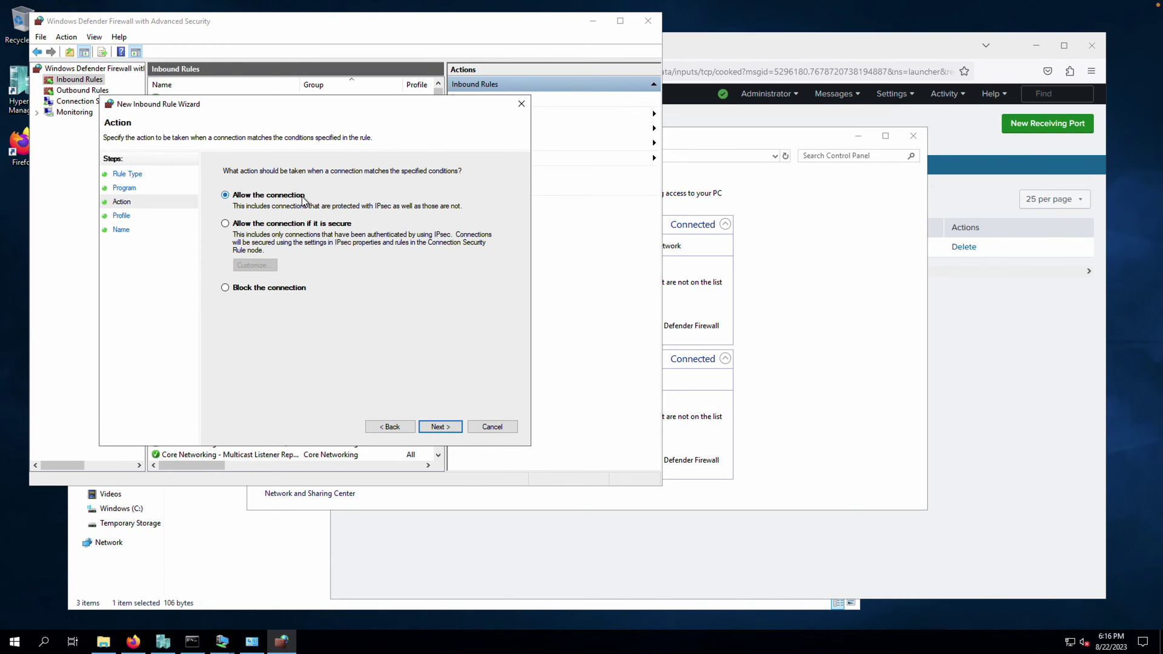
left_click(446, 427)
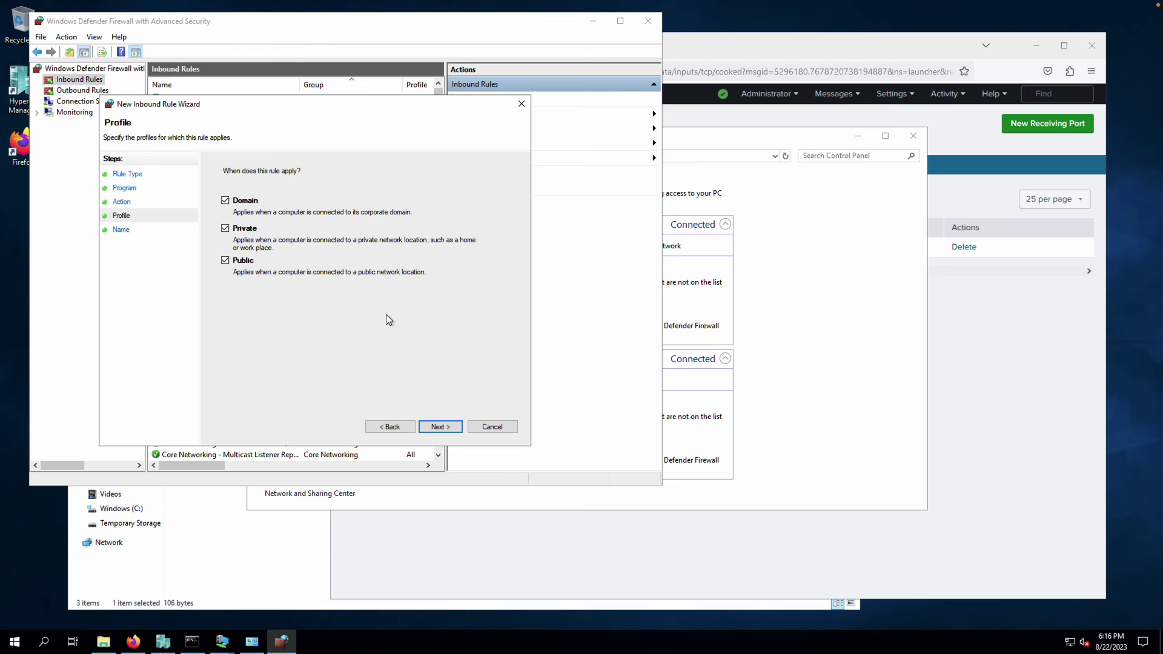
left_click(439, 427)
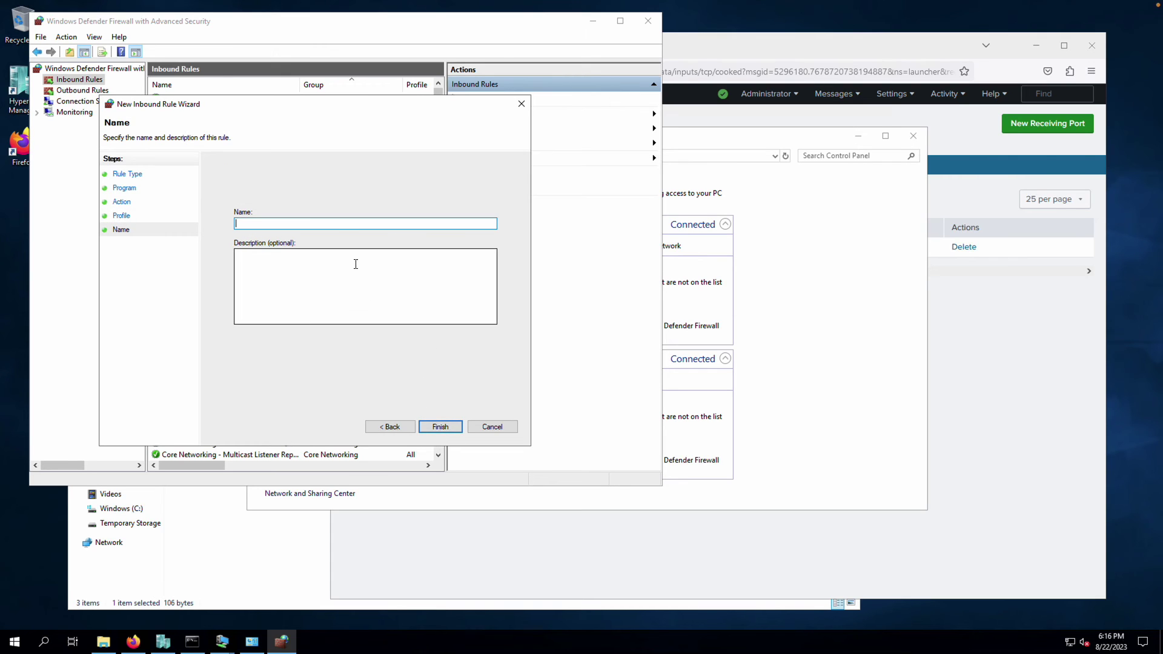
left_click(354, 225)
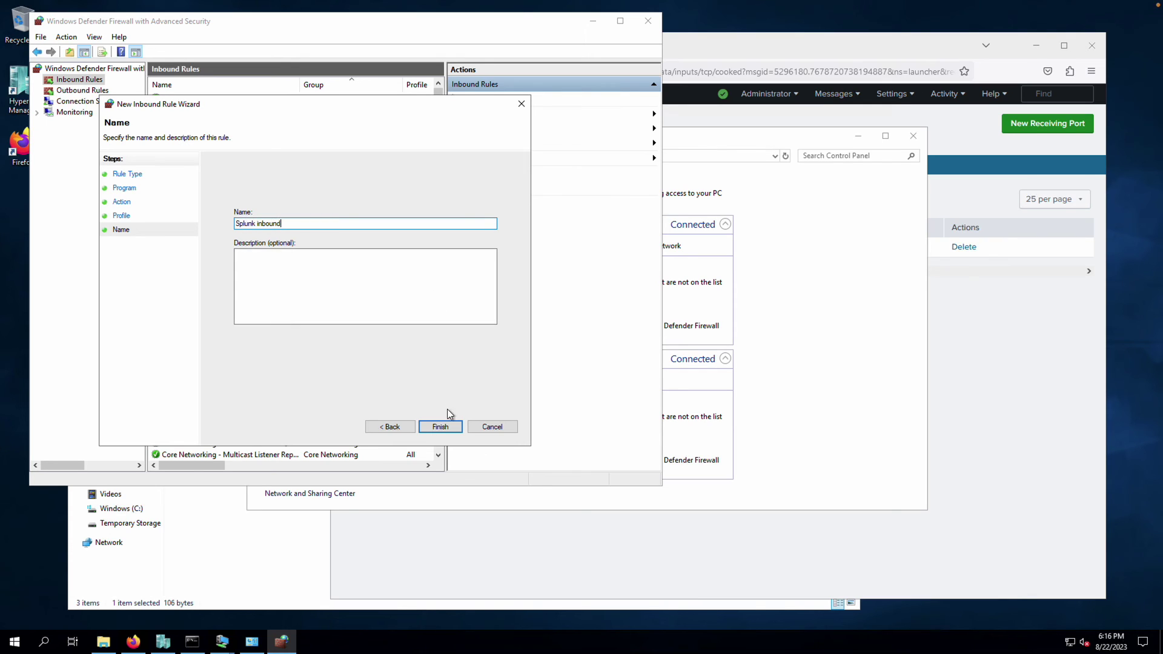
left_click(441, 427)
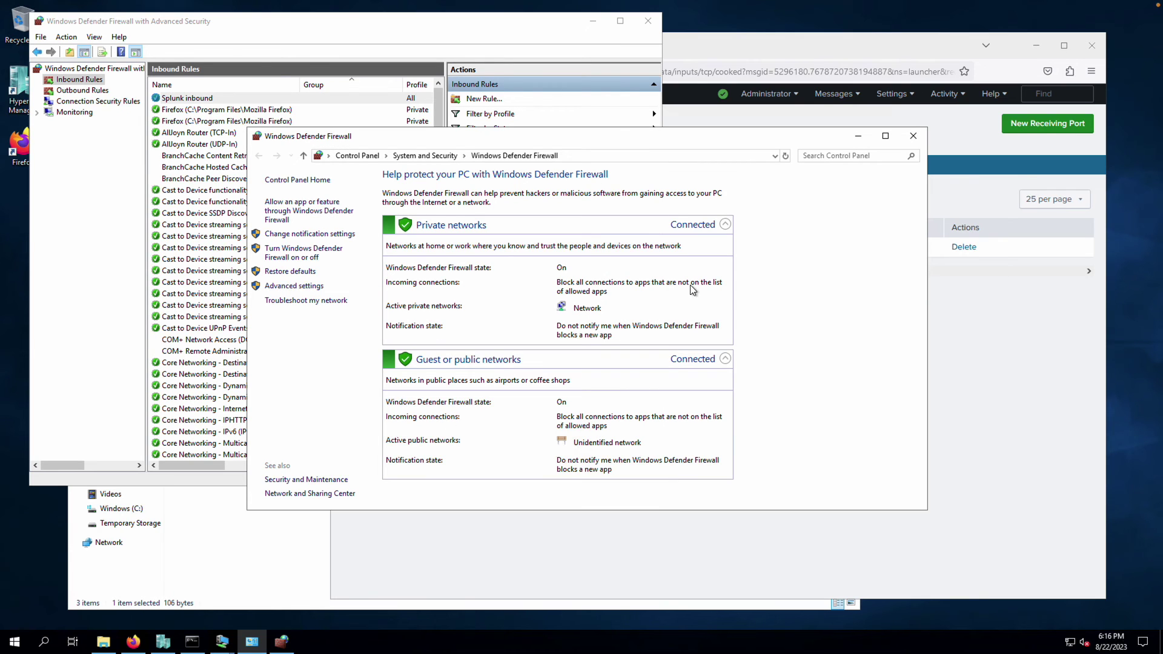
left_click(200, 100)
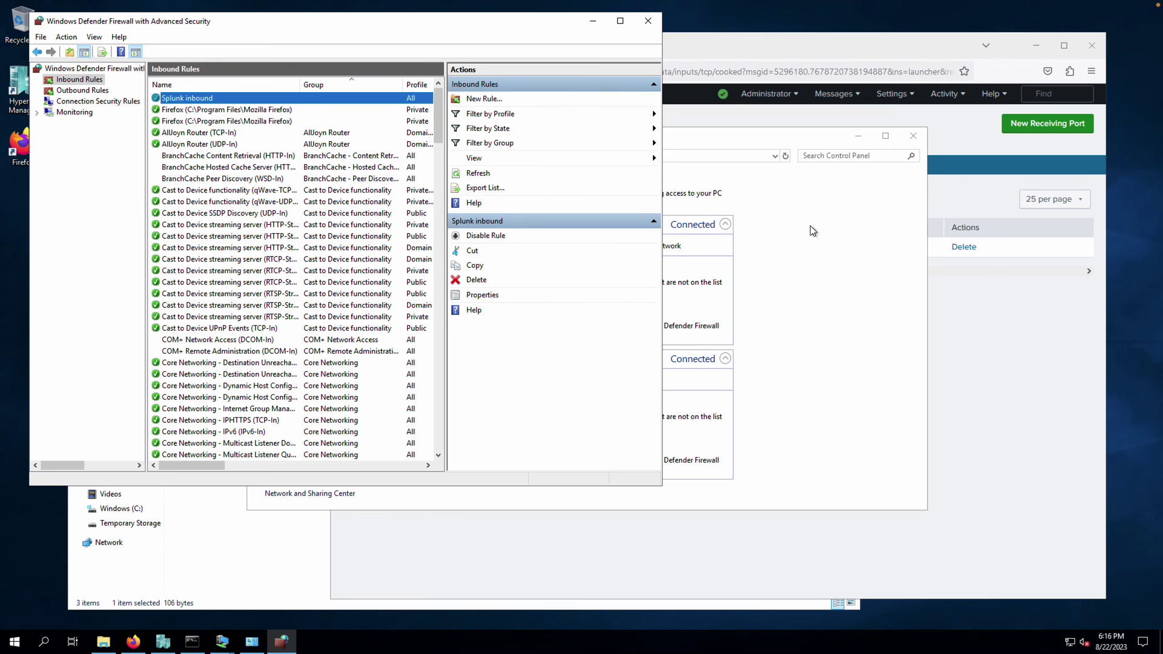
Close both firewall windows and go to Splunk's Indexes list
left_click(913, 135)
left_click(648, 20)
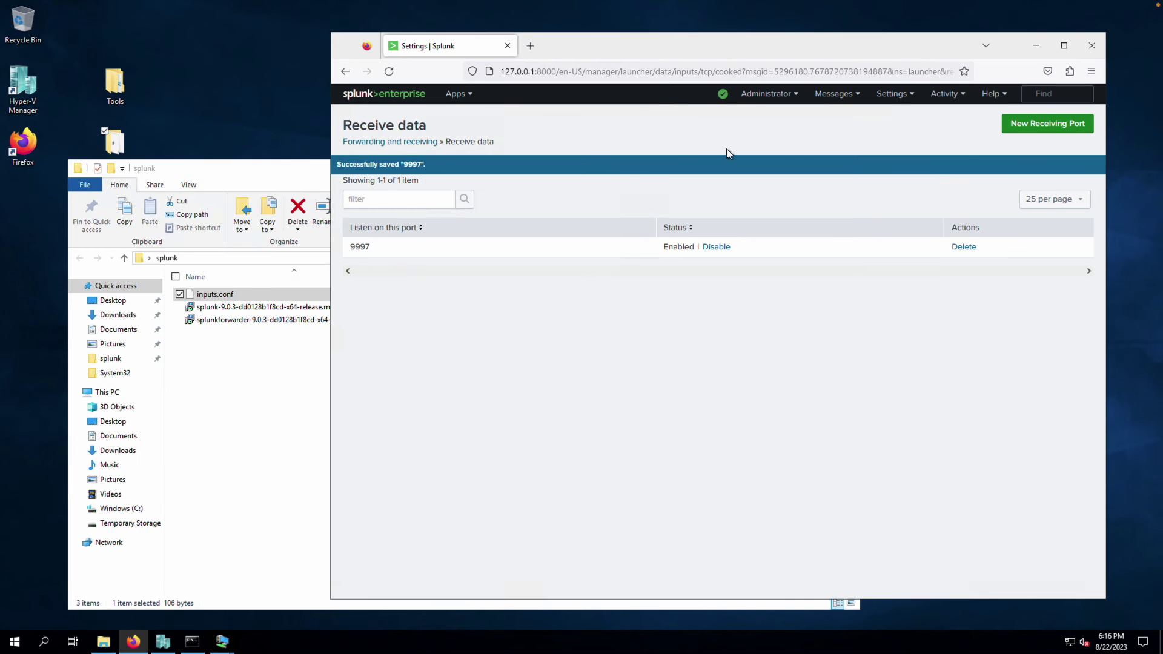
left_click(895, 94)
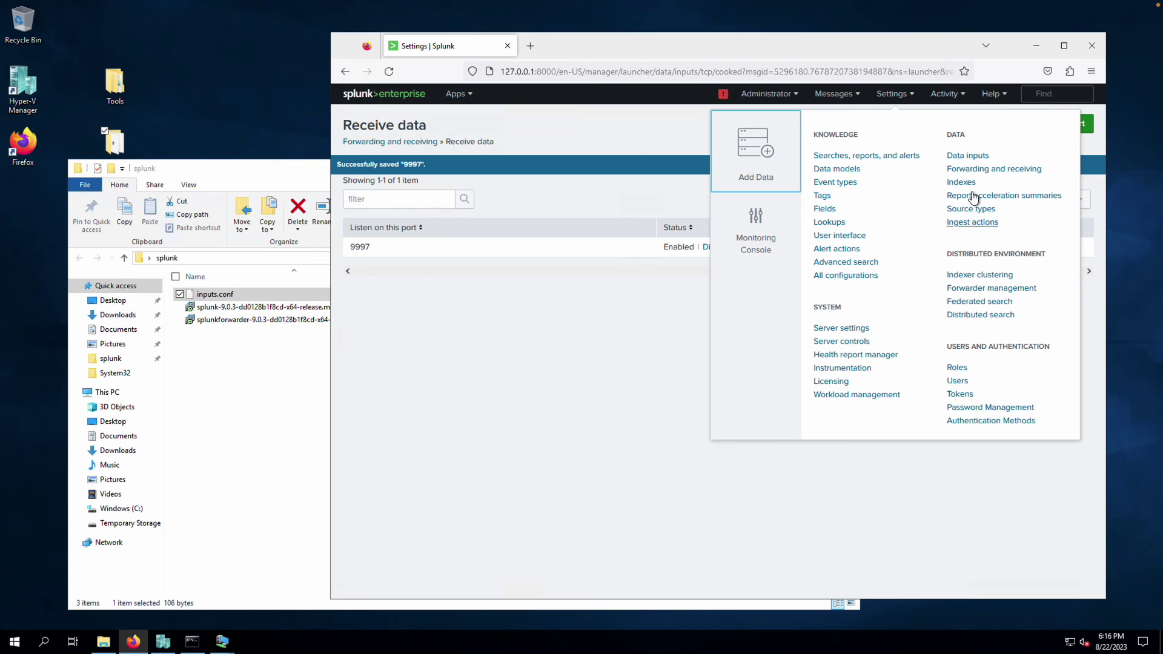
left_click(966, 183)
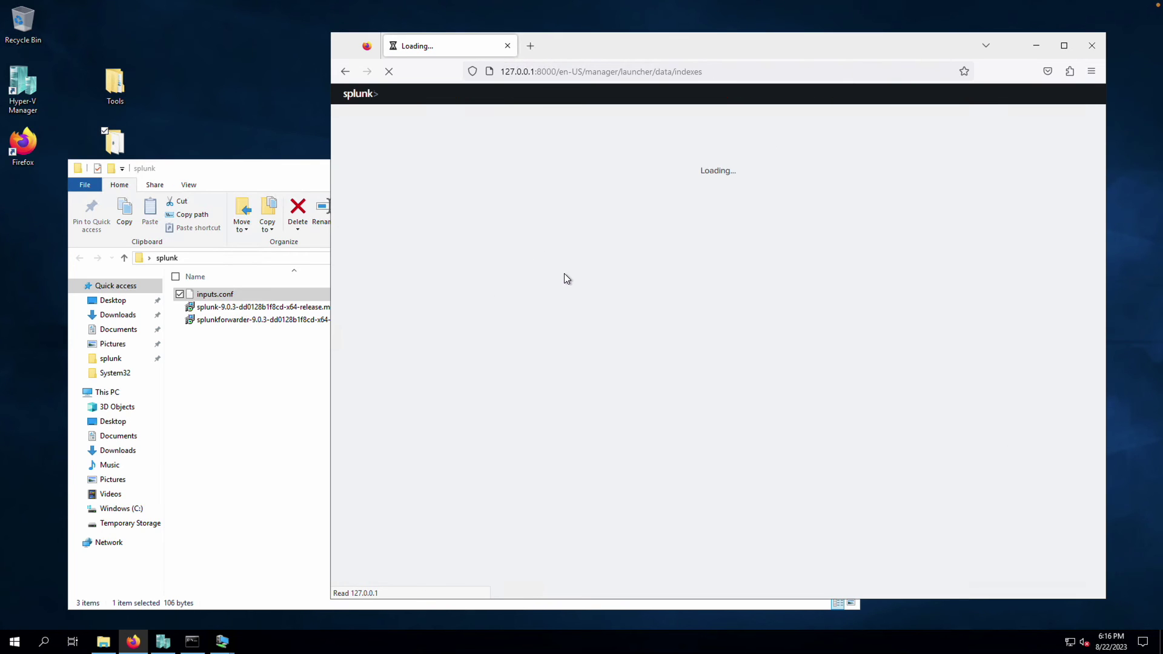
Verify the winevtx index holds 2,627 events, then return to the Splunk home page
scroll(660, 403, "down", 10)
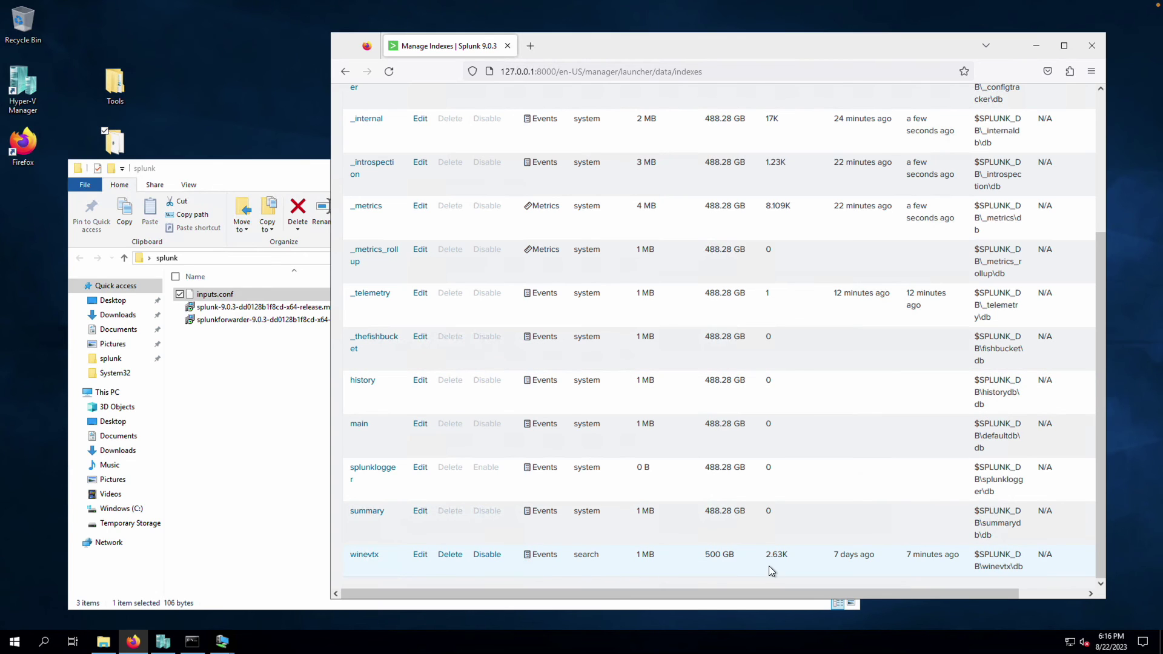
scroll(771, 563, "up", 10)
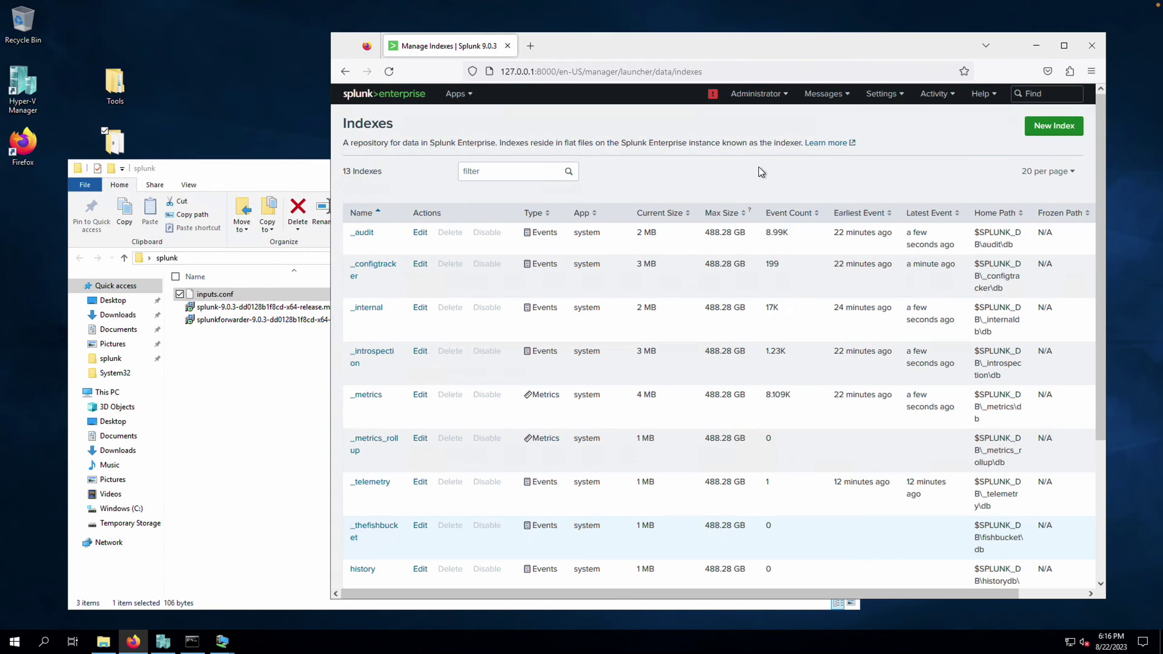
scroll(806, 265, "down", 10)
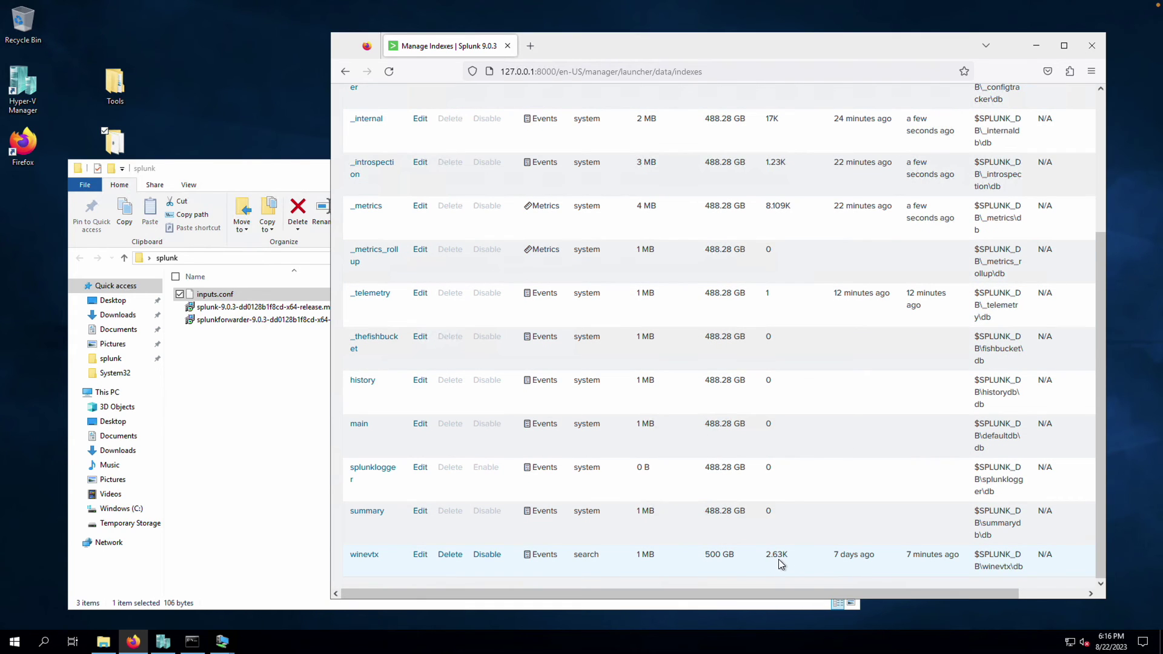
mouse_move(781, 565)
scroll(558, 345, "up", 5)
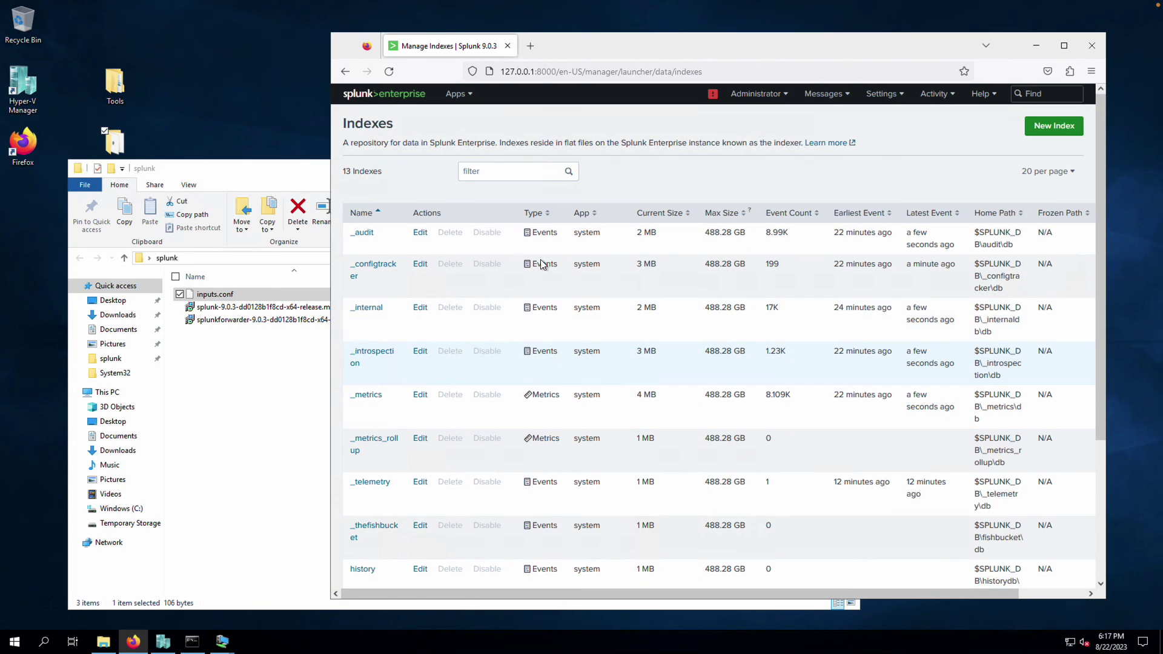
left_click(372, 96)
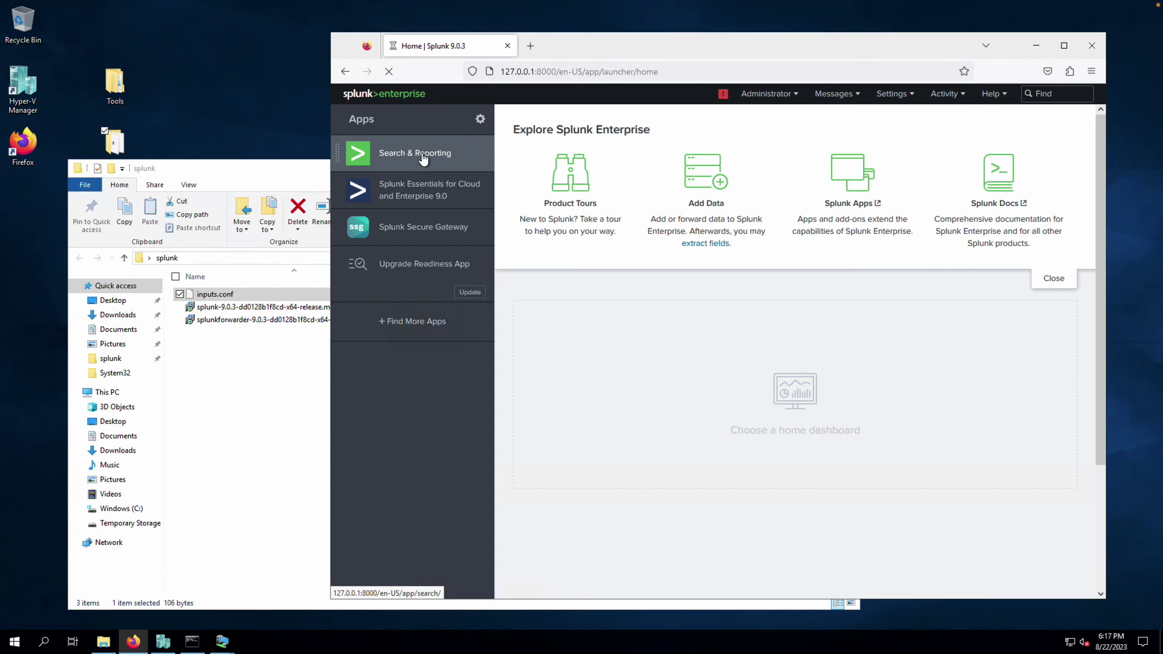
Open Search & Reporting, skip the tour, and enter the query index=winevtx
left_click(423, 158)
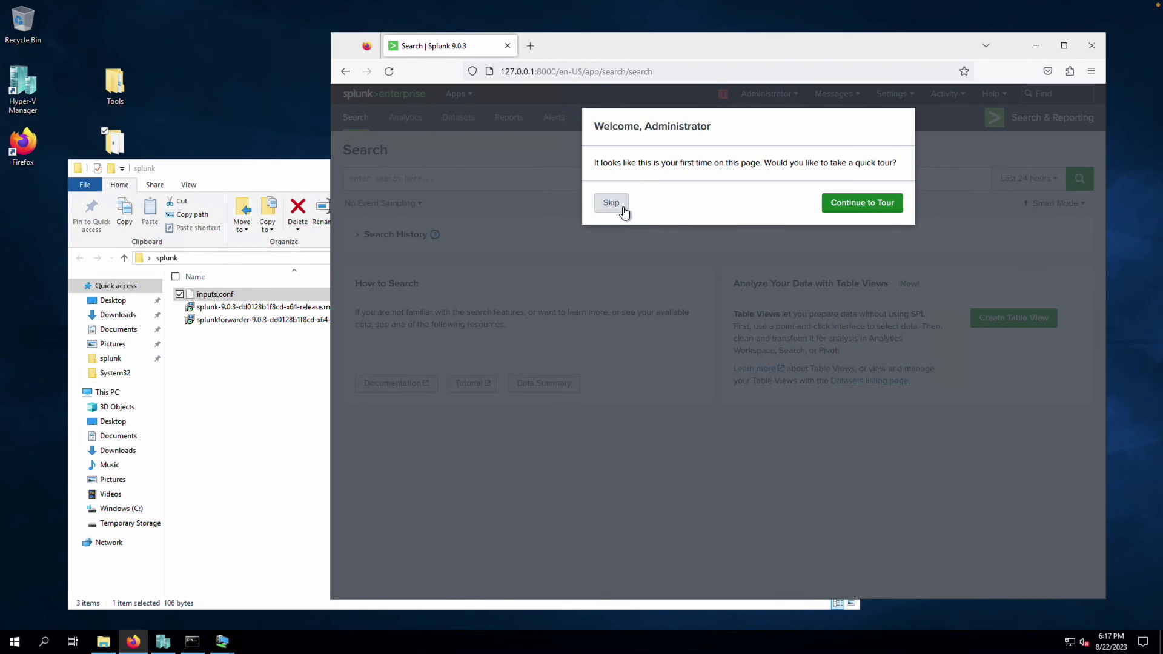
left_click(622, 207)
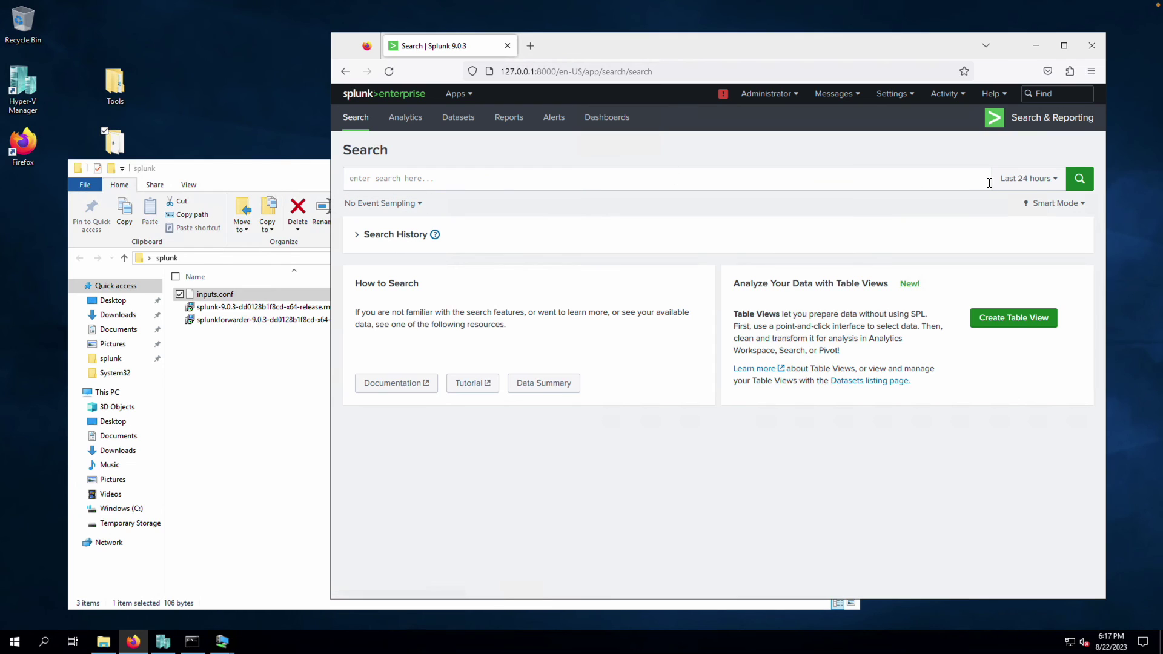
left_click(671, 183)
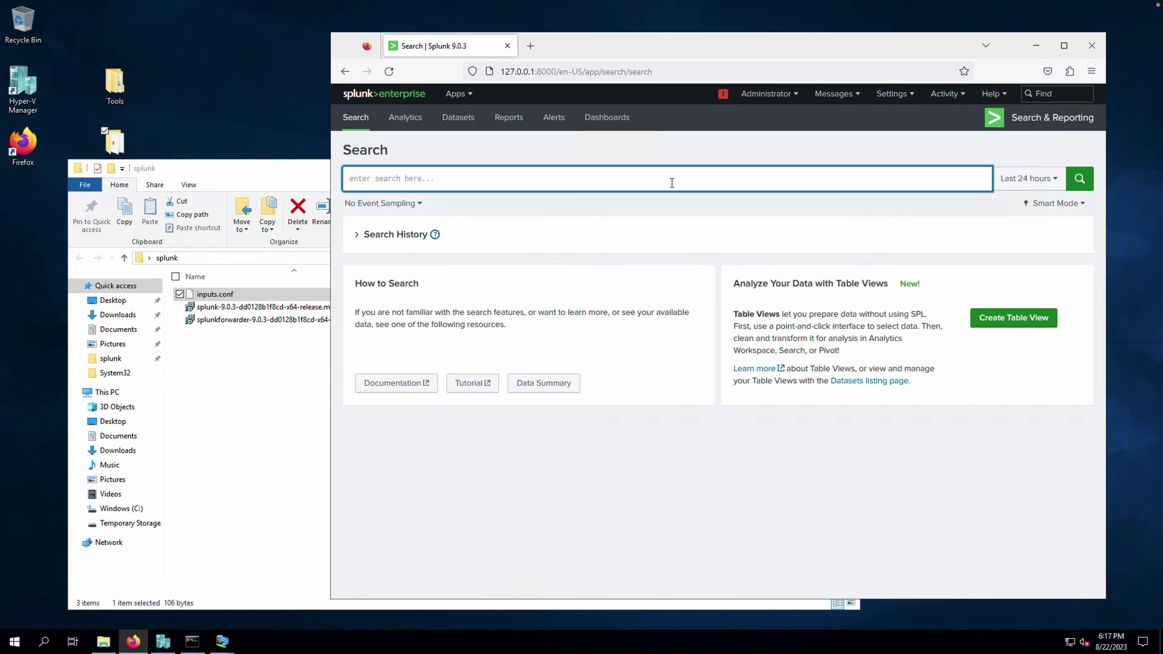
type("index=winevtx")
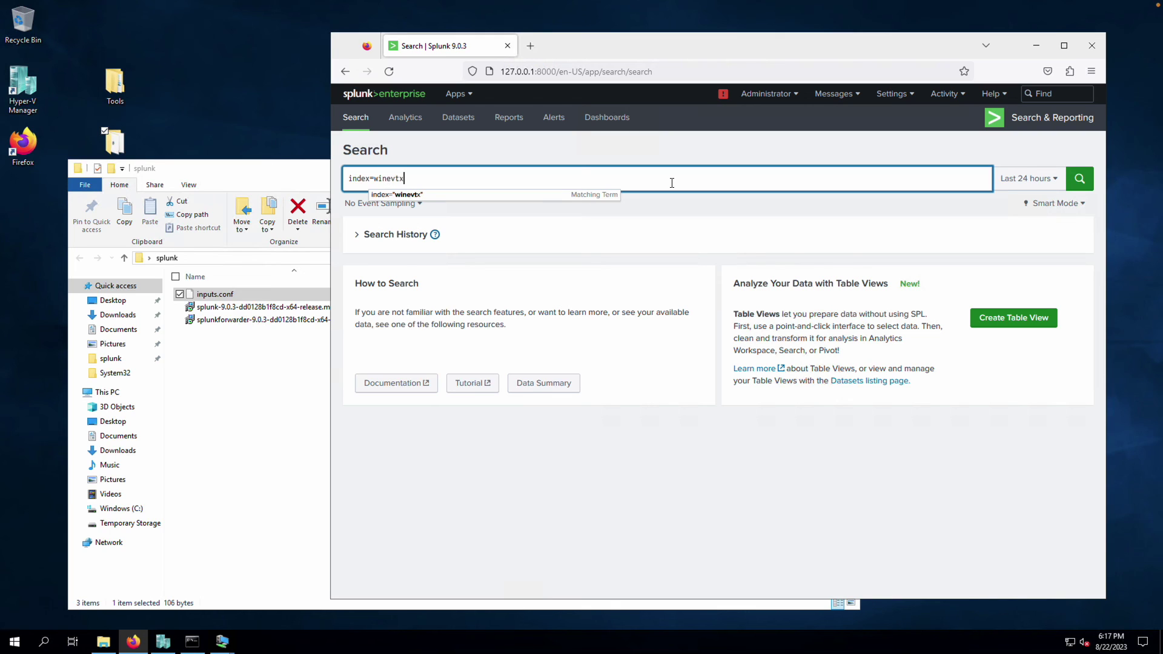
left_click(962, 207)
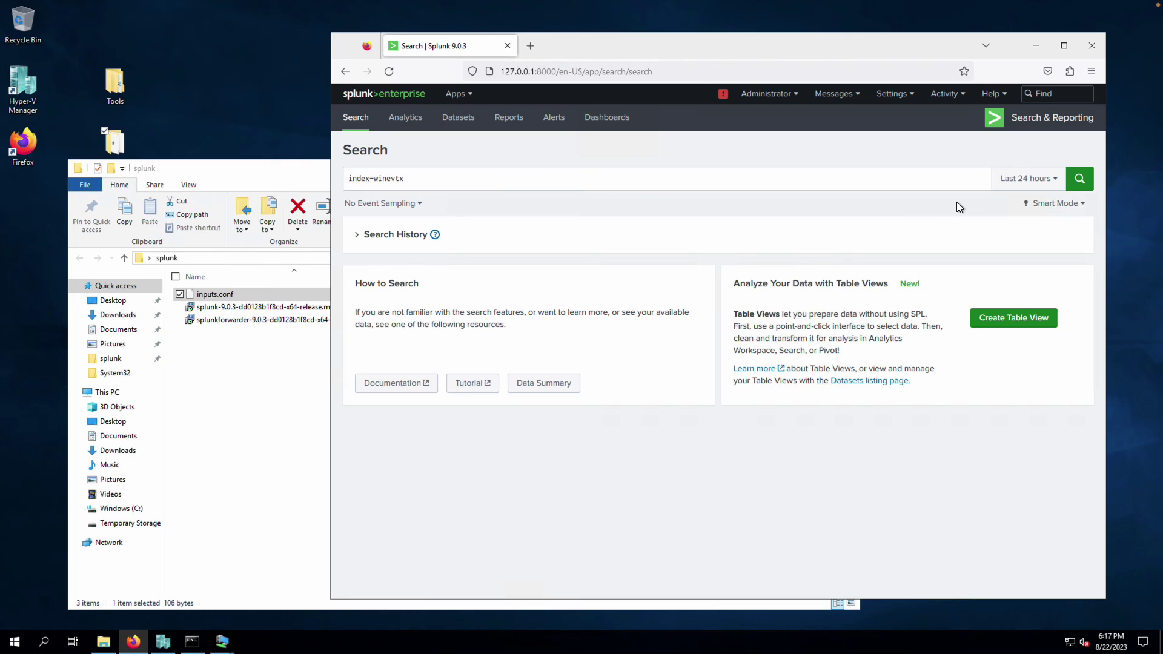
Run it over a real-time 30 minute window and view the host field's values
left_click(1045, 185)
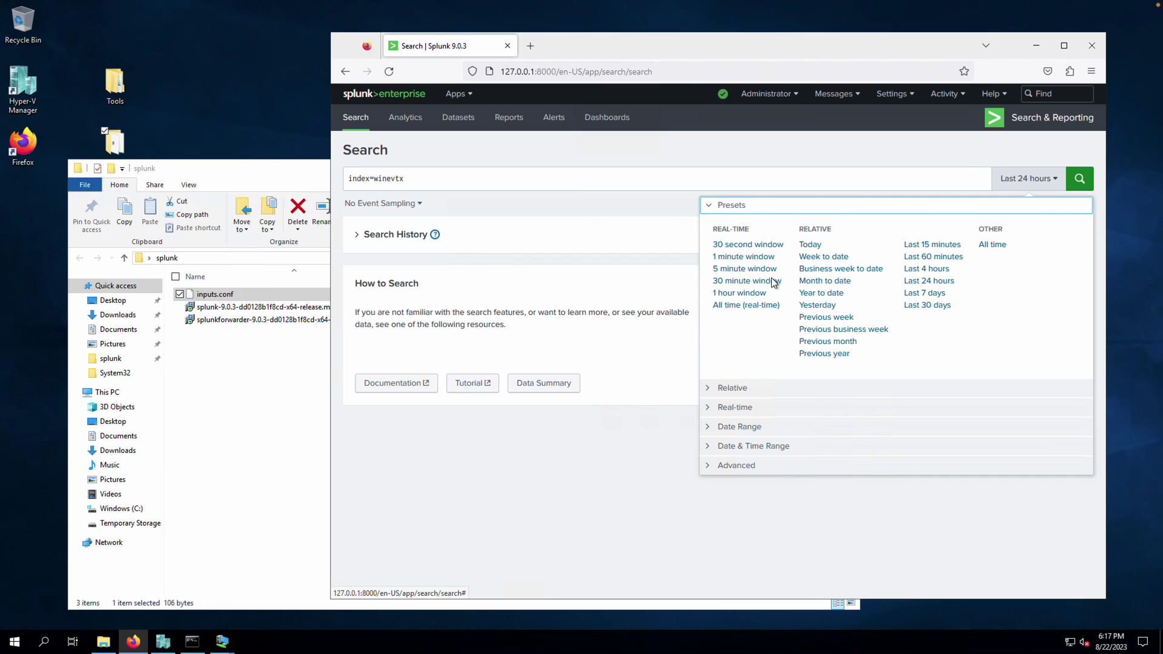
left_click(750, 283)
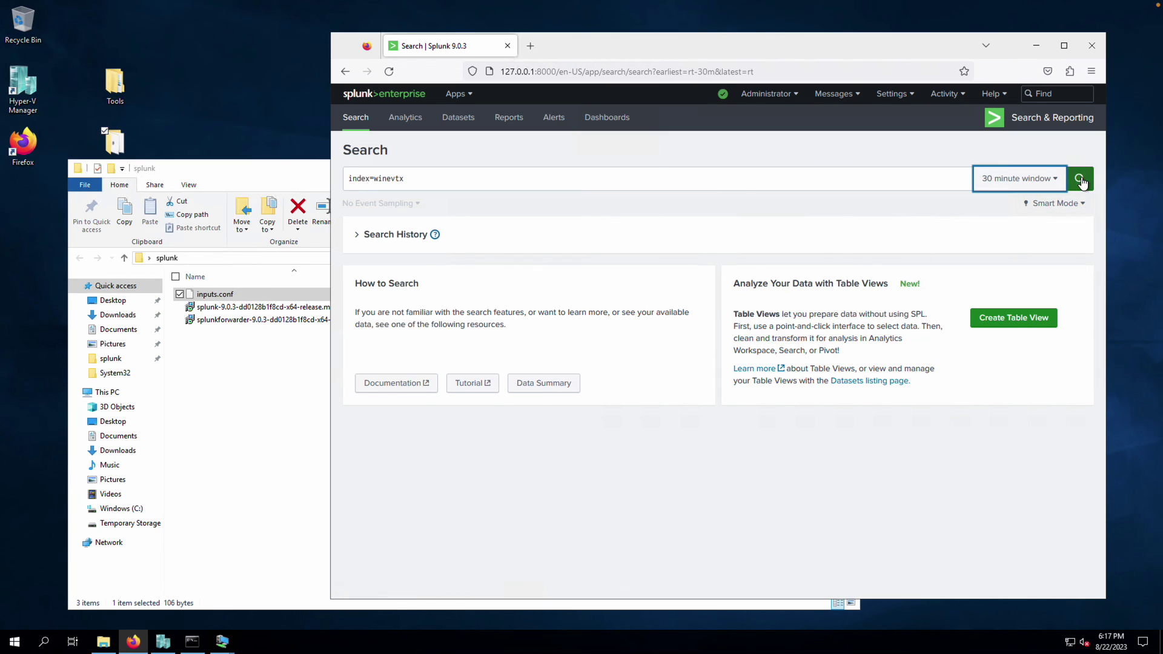
left_click(1078, 178)
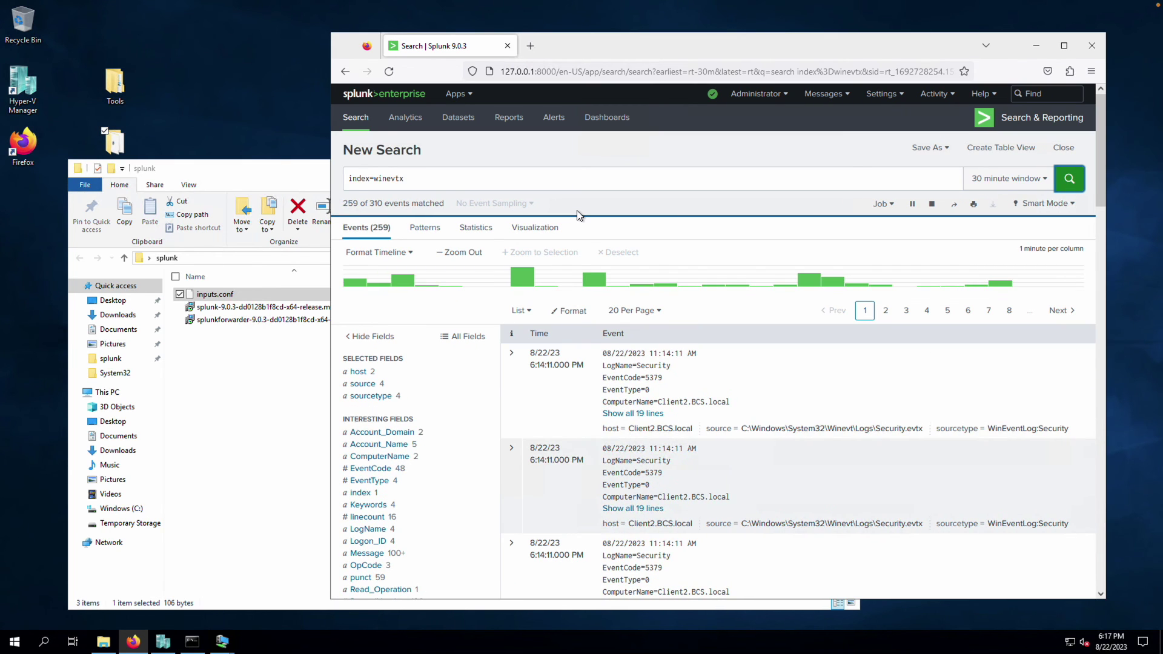
scroll(731, 372, "down", 3)
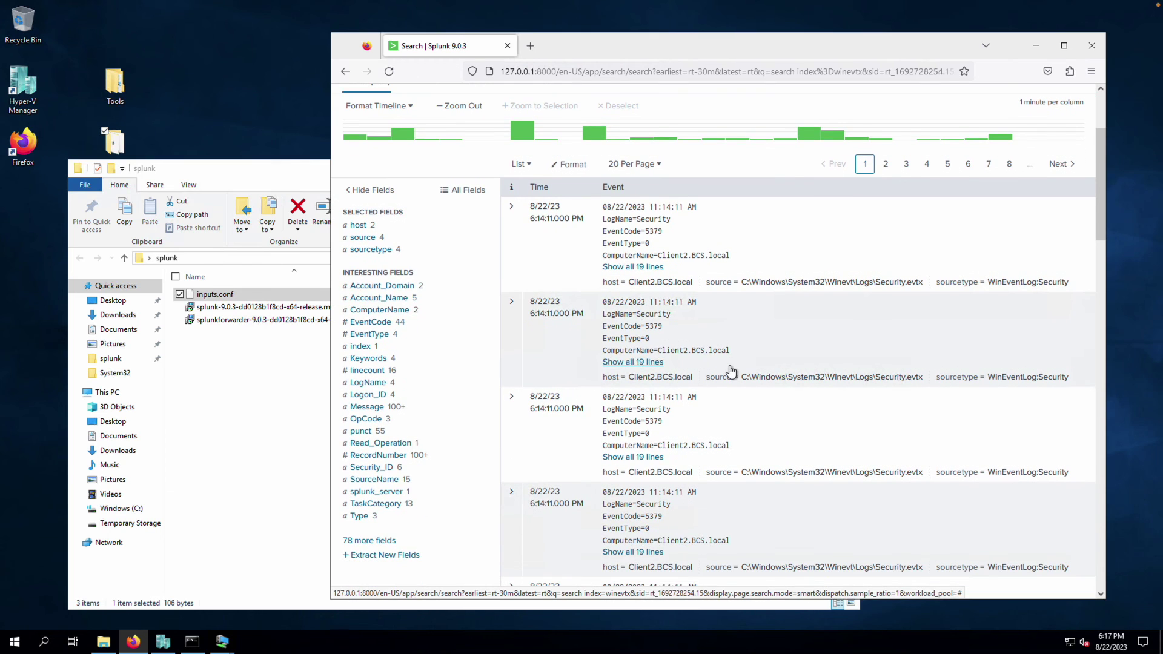
scroll(731, 371, "up", 3)
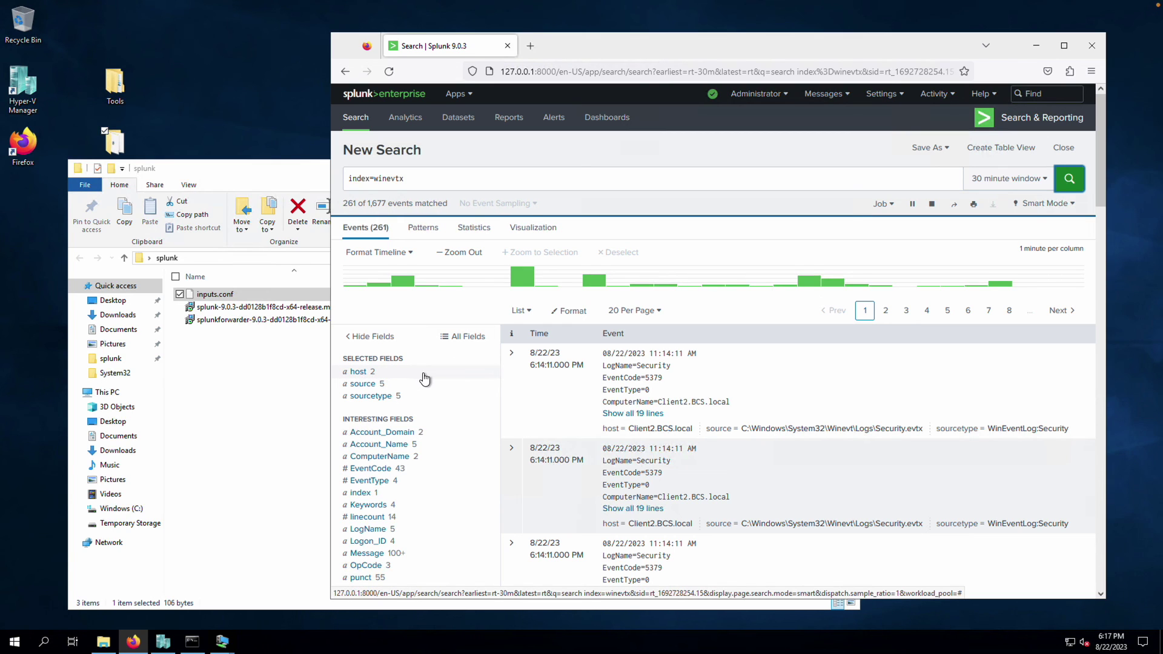
left_click(364, 373)
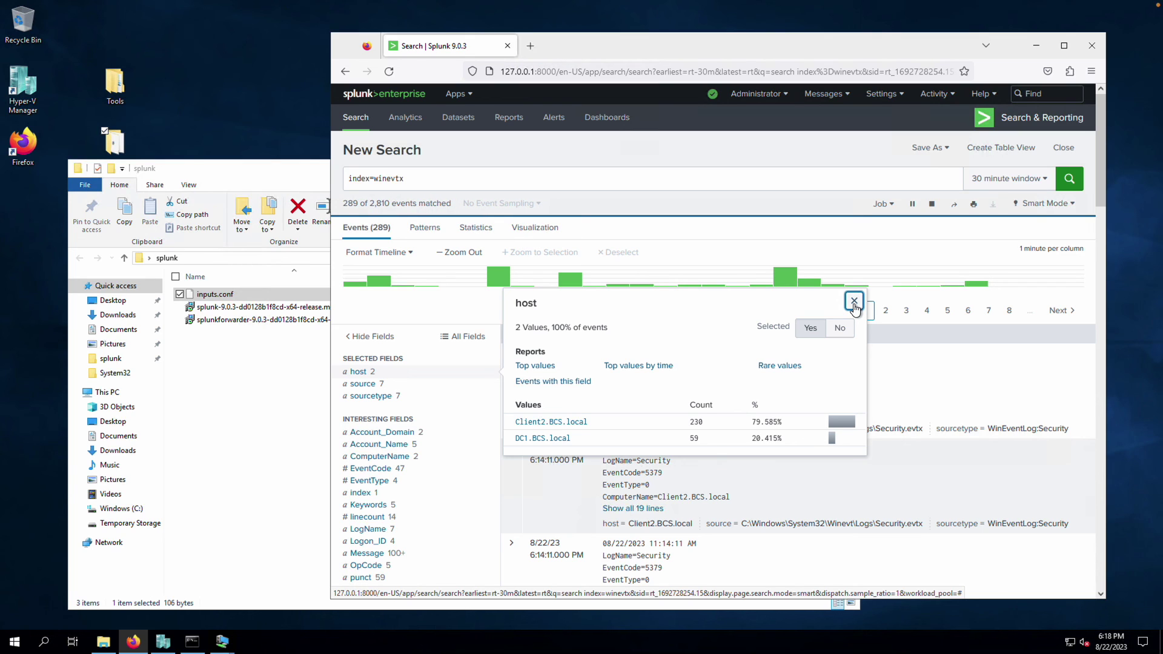
Change the license group from Trial to Free license under Settings > Licensing
left_click(854, 301)
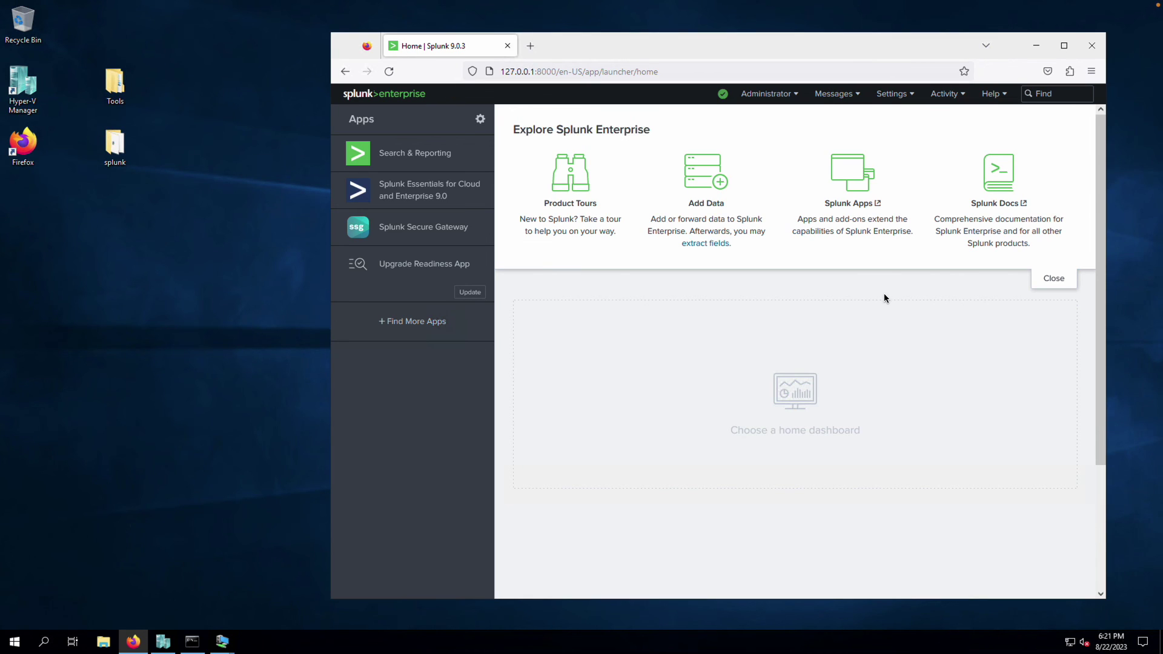
left_click(909, 99)
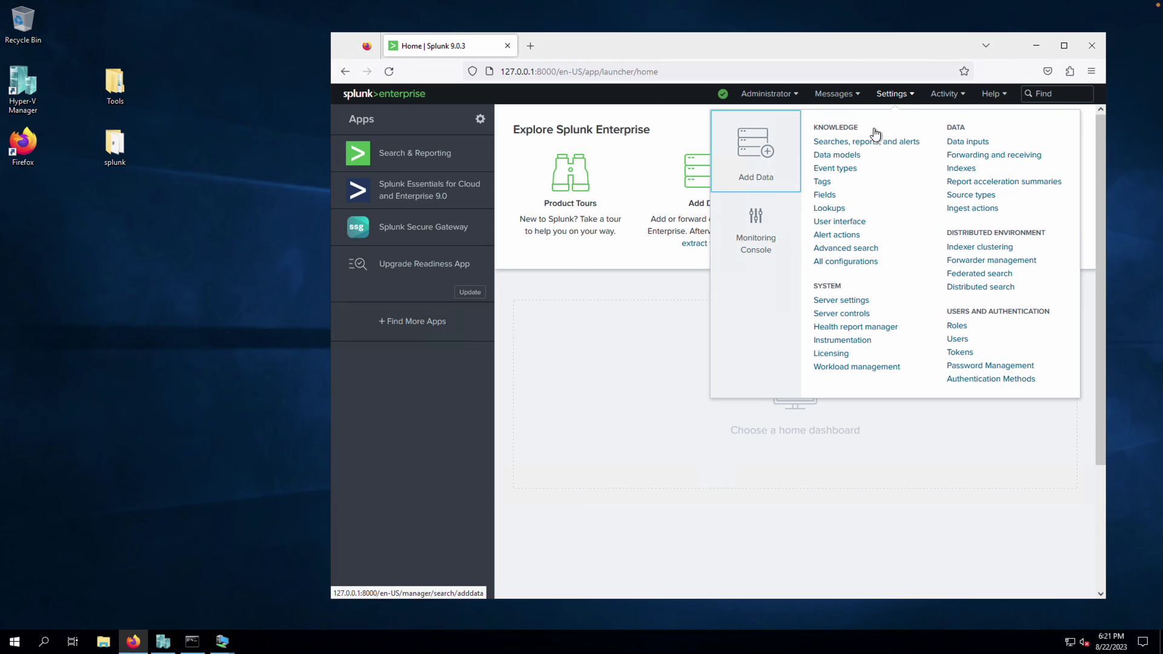
left_click(840, 356)
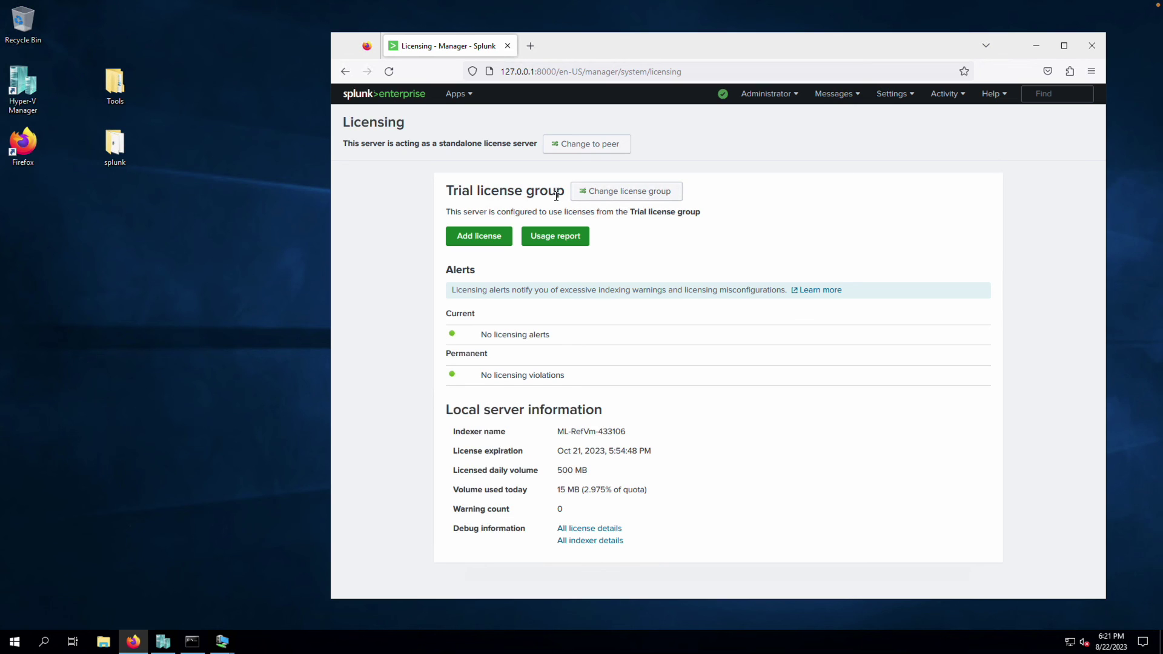
left_click(668, 195)
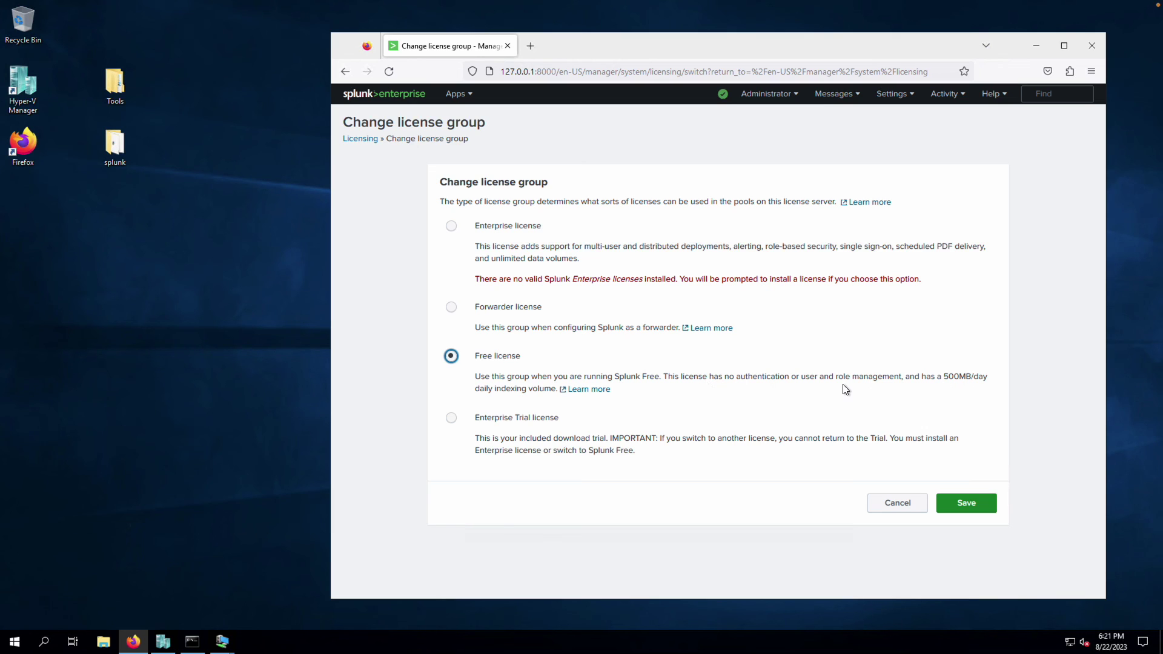
left_click(965, 509)
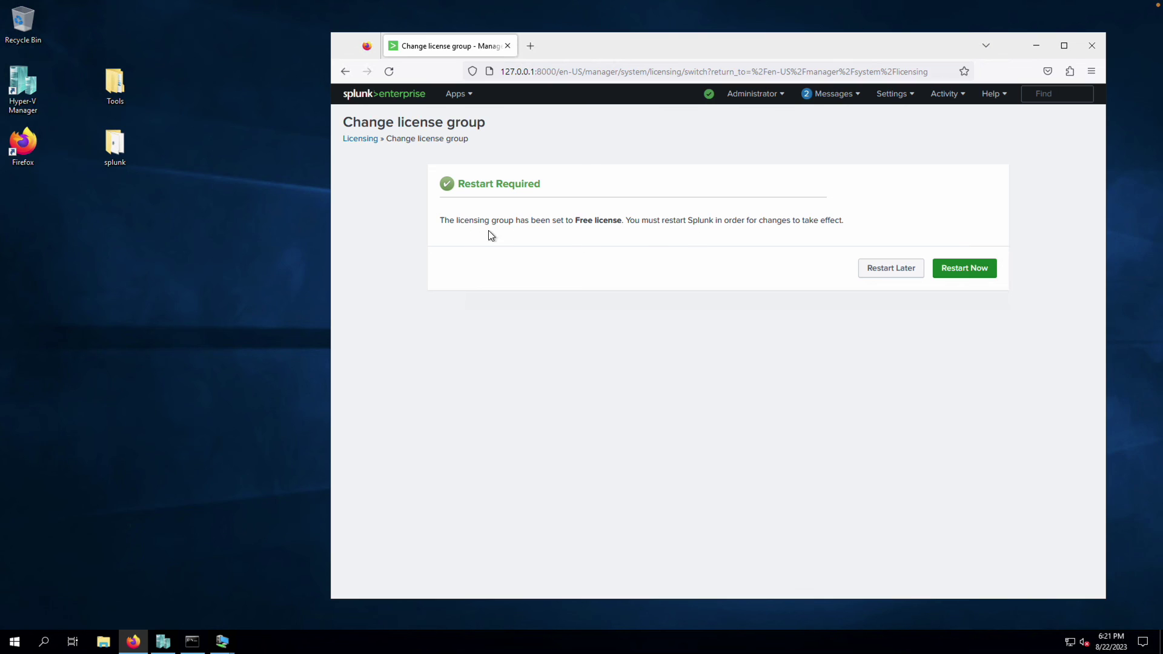
Restart Splunk via Restart Now and Server controls > Restart Splunk, confirming the prompts
left_click(948, 269)
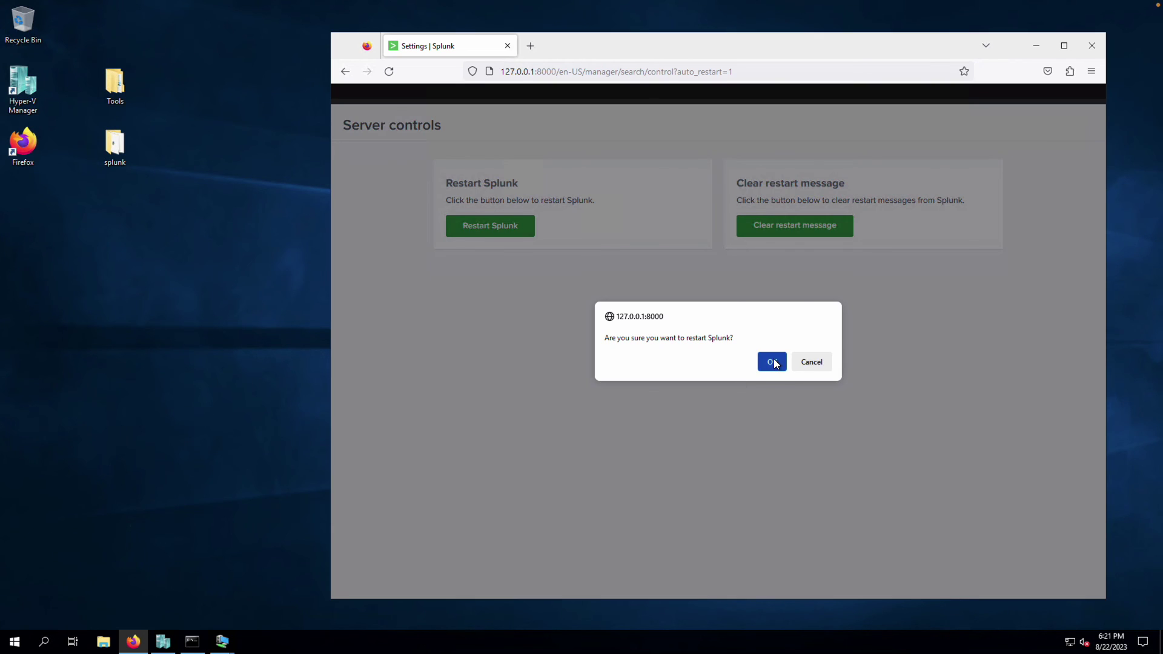
left_click(772, 362)
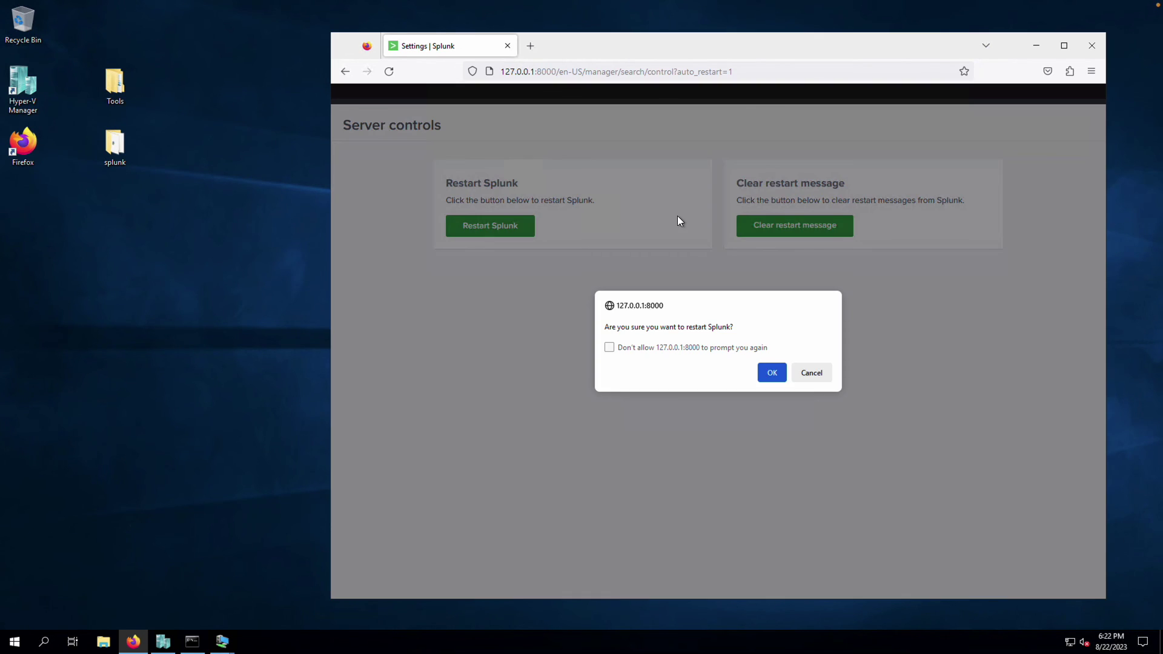
left_click(772, 373)
left_click(810, 373)
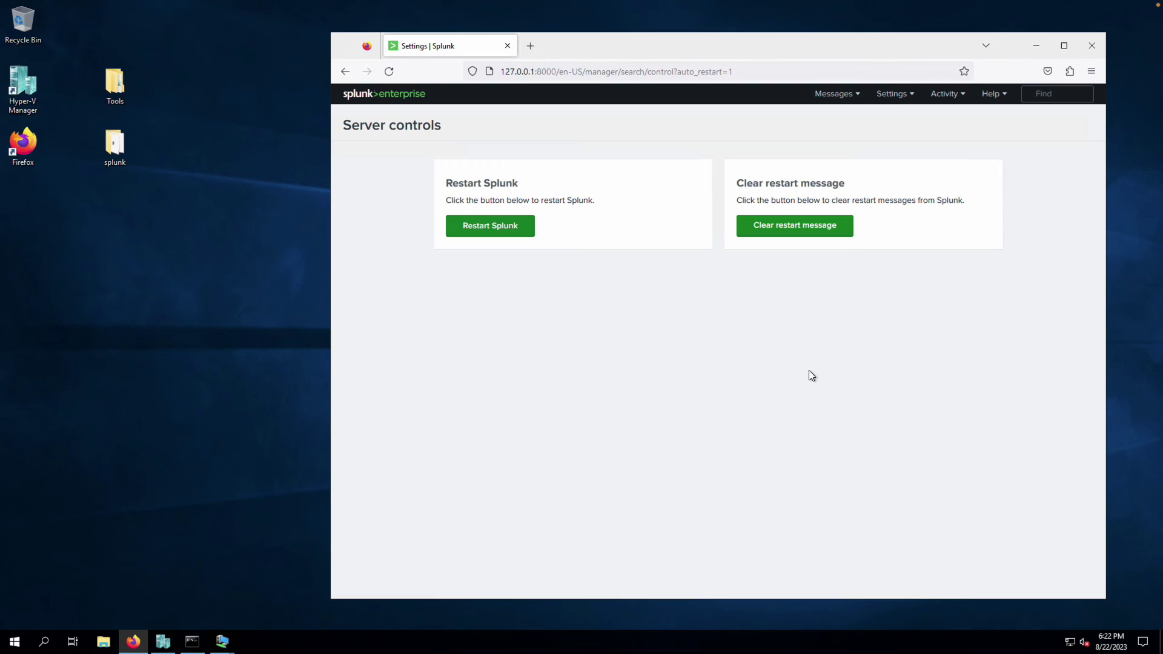
left_click(488, 233)
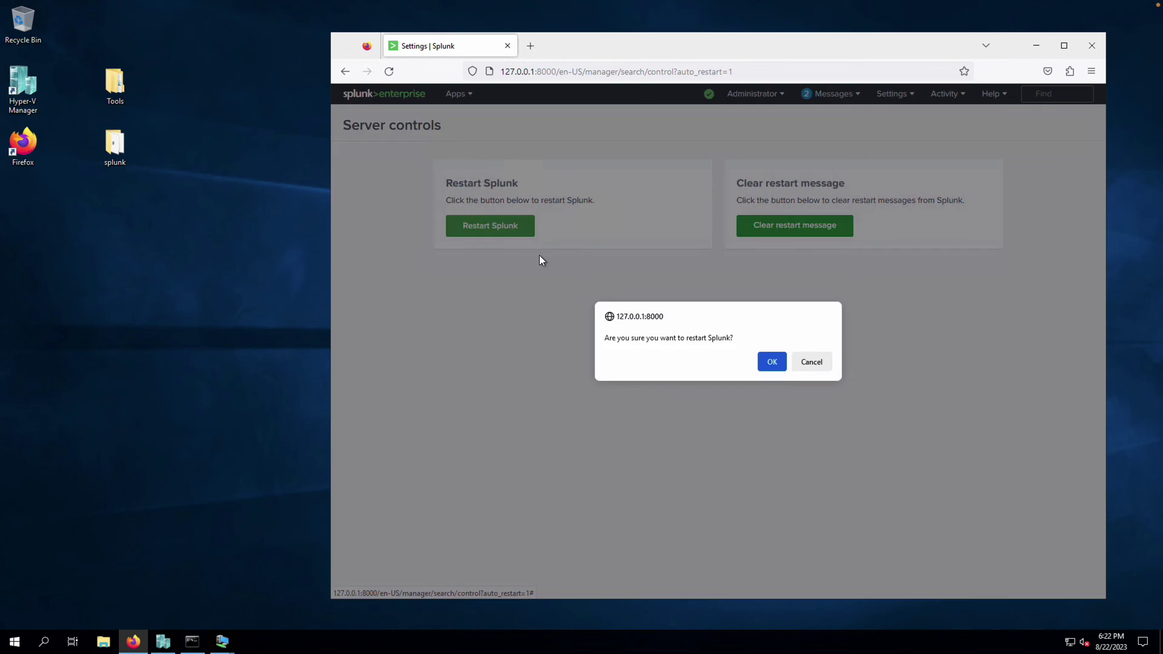
left_click(773, 363)
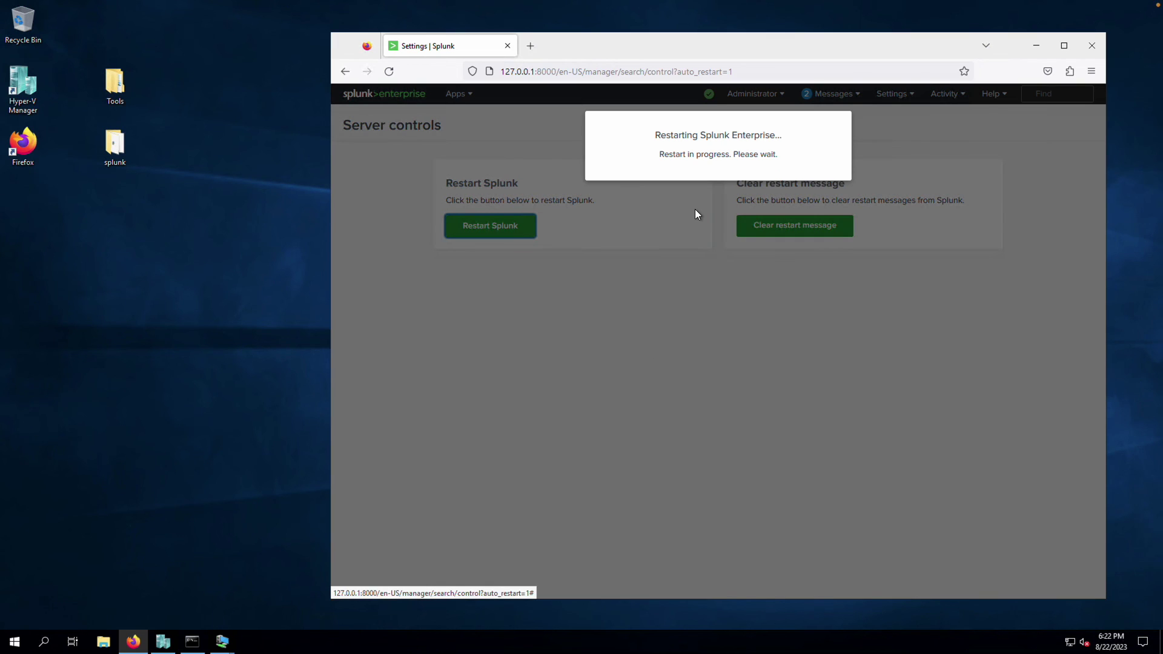